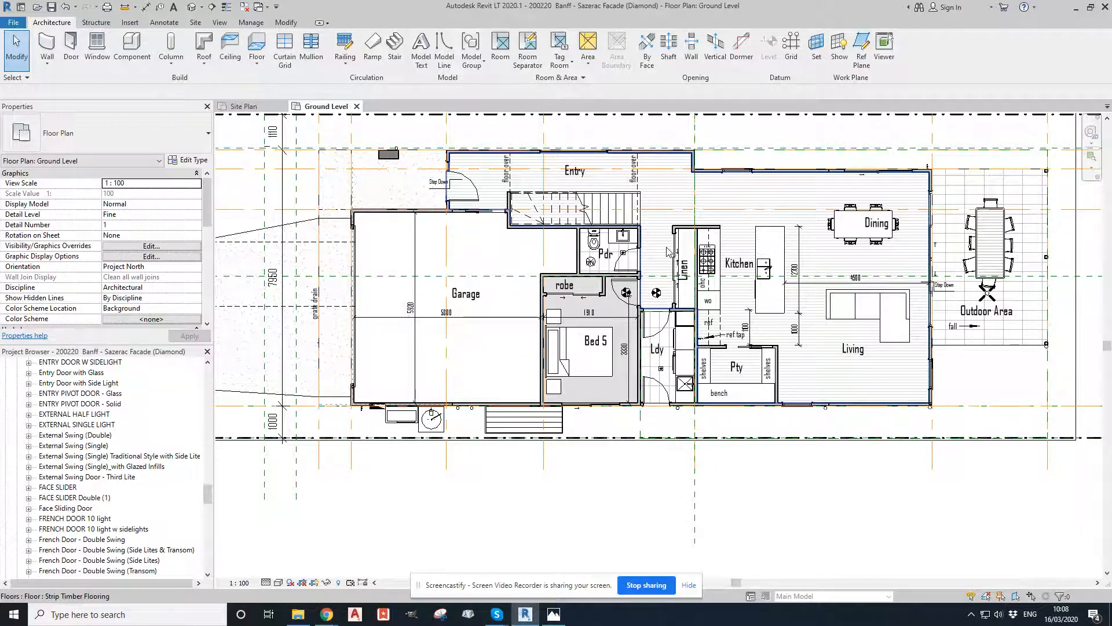
Select all instances of the Bed 5 internal door's type, 820x2040, in the entire project
{"action": "scroll", "coordinate": [582, 294], "scroll_direction": "up", "scroll_amount": 1}
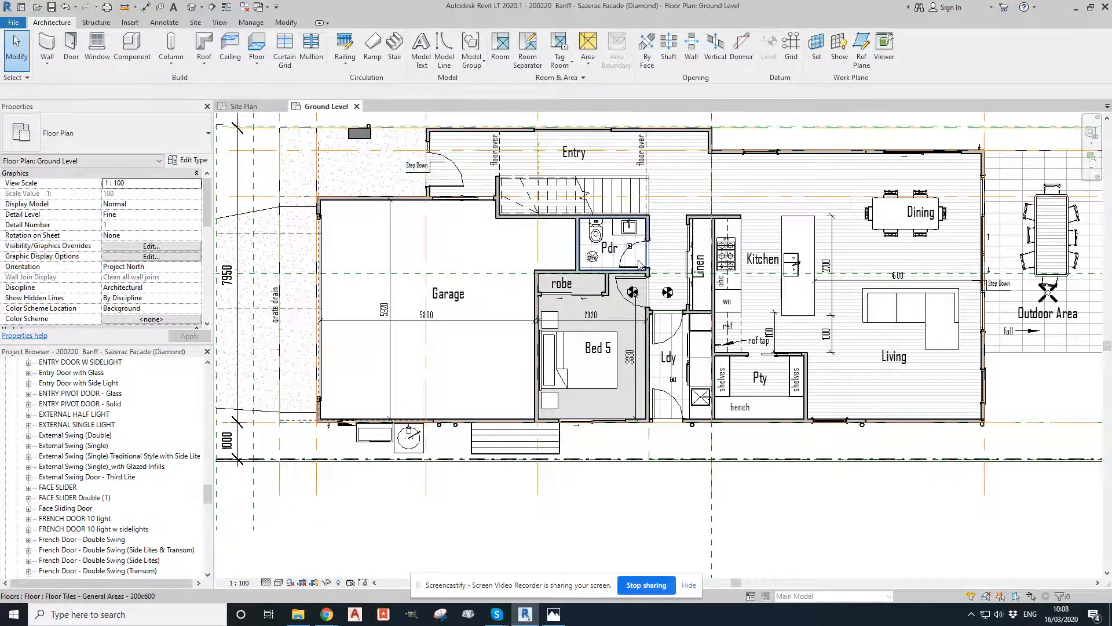
{"action": "scroll", "coordinate": [626, 280], "scroll_direction": "up", "scroll_amount": 4}
{"action": "left_click", "coordinate": [629, 284]}
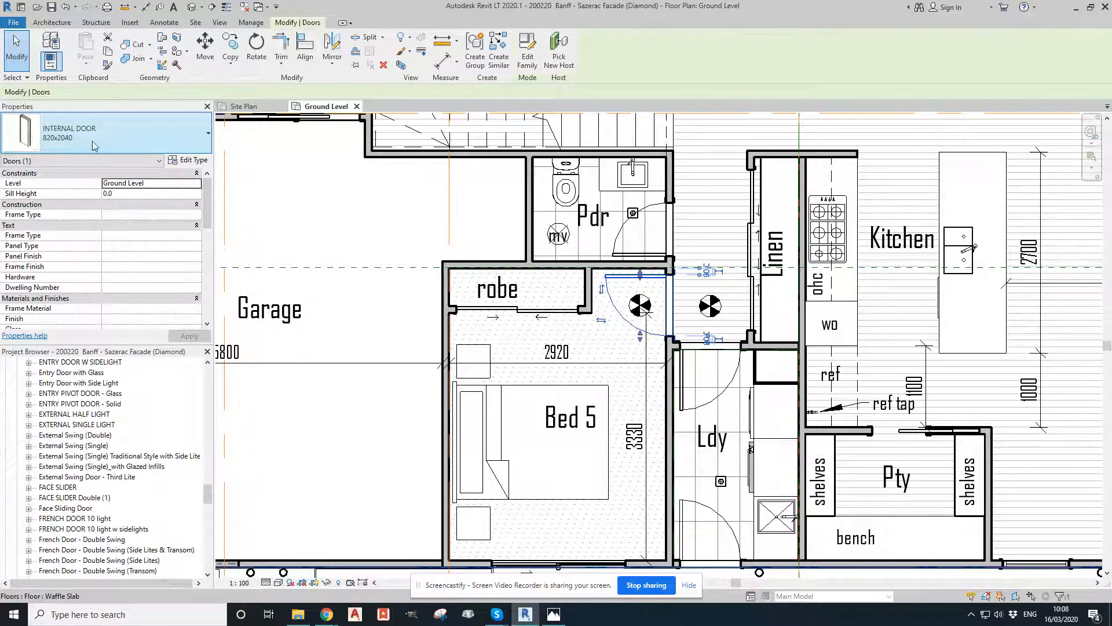
{"action": "right_click", "coordinate": [619, 277]}
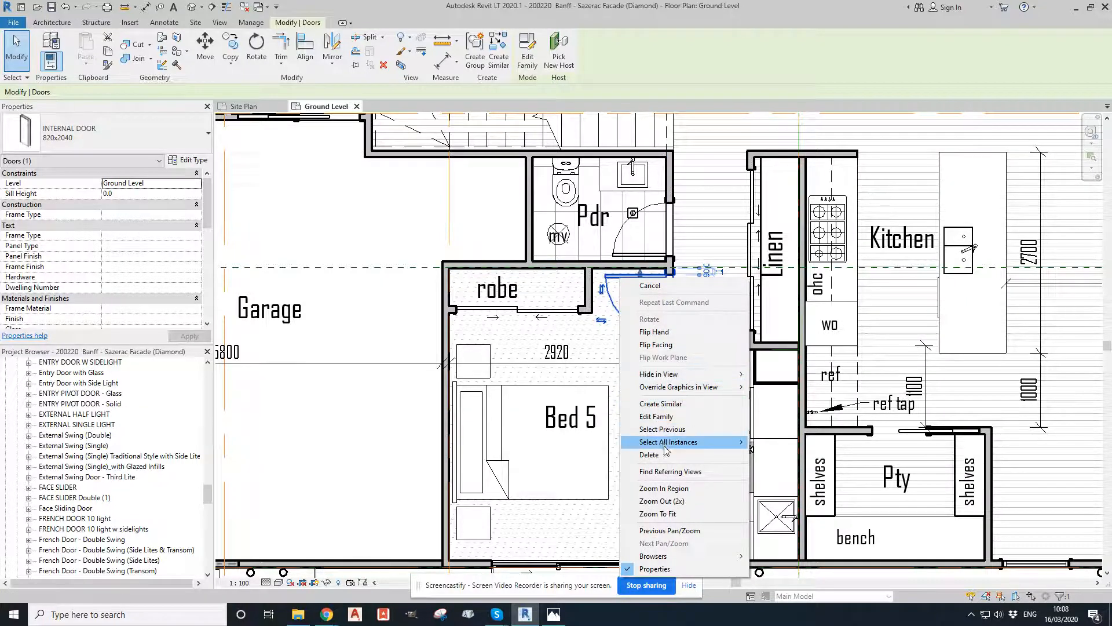
{"action": "mouse_move", "coordinate": [664, 444]}
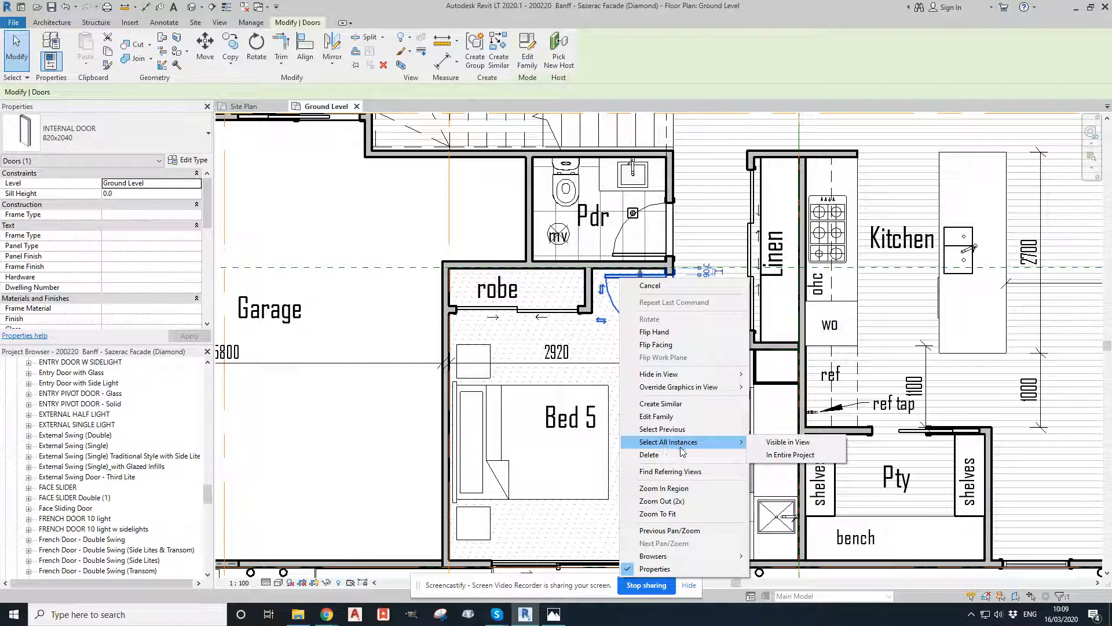
{"action": "left_click", "coordinate": [789, 456]}
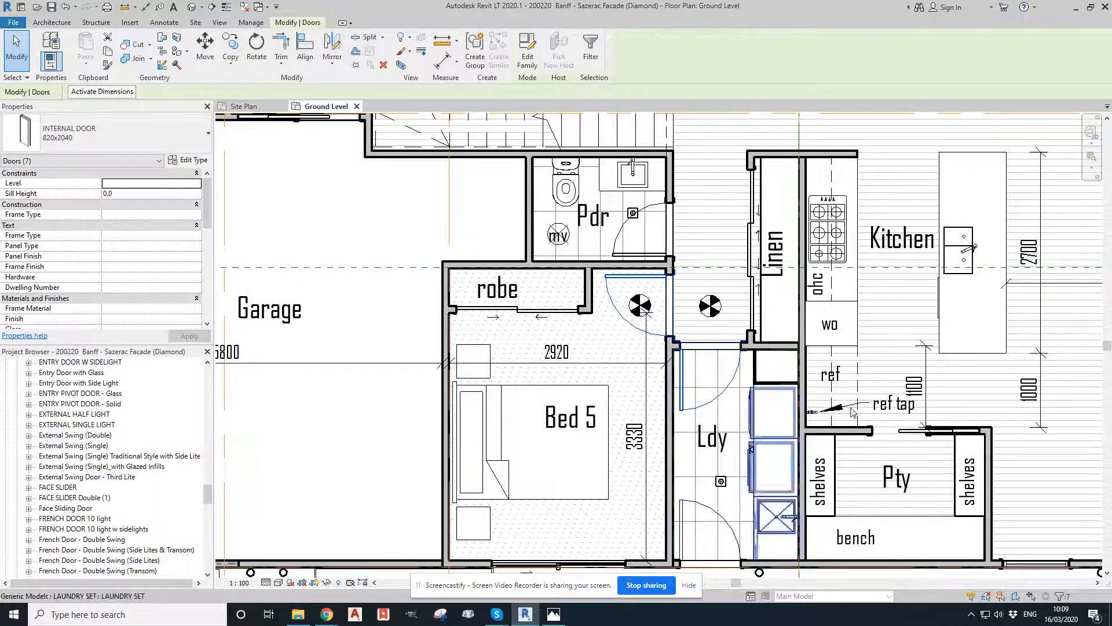
Change the selected doors to the Internal Swing Door (Single) - Timber Frame family, type 21.820
{"action": "scroll", "coordinate": [676, 444], "scroll_direction": "down", "scroll_amount": 3}
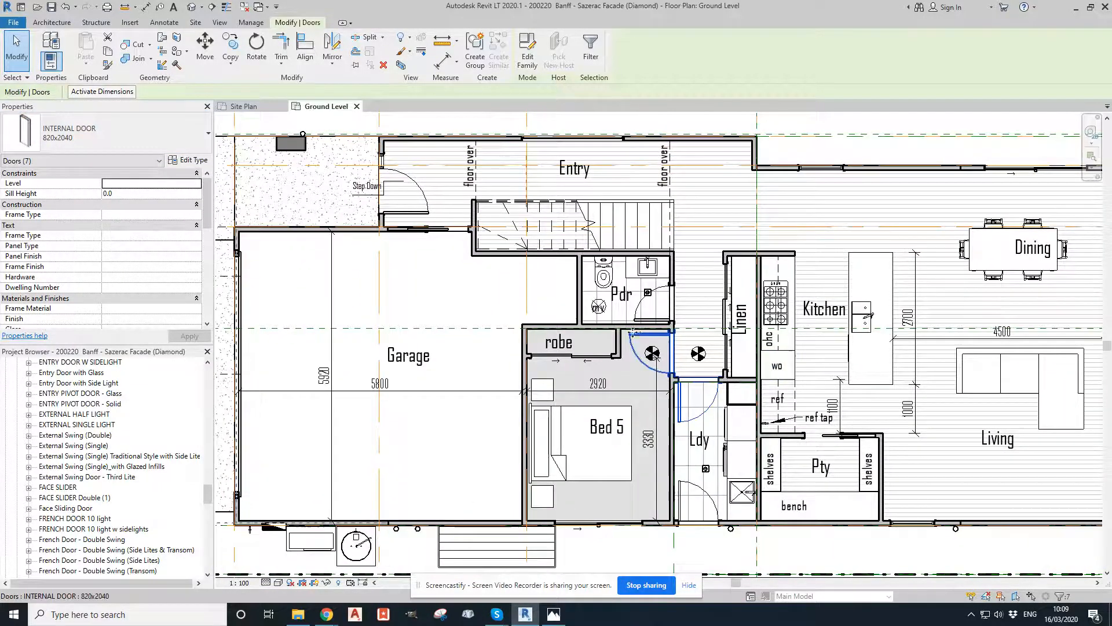
{"action": "left_click", "coordinate": [93, 133]}
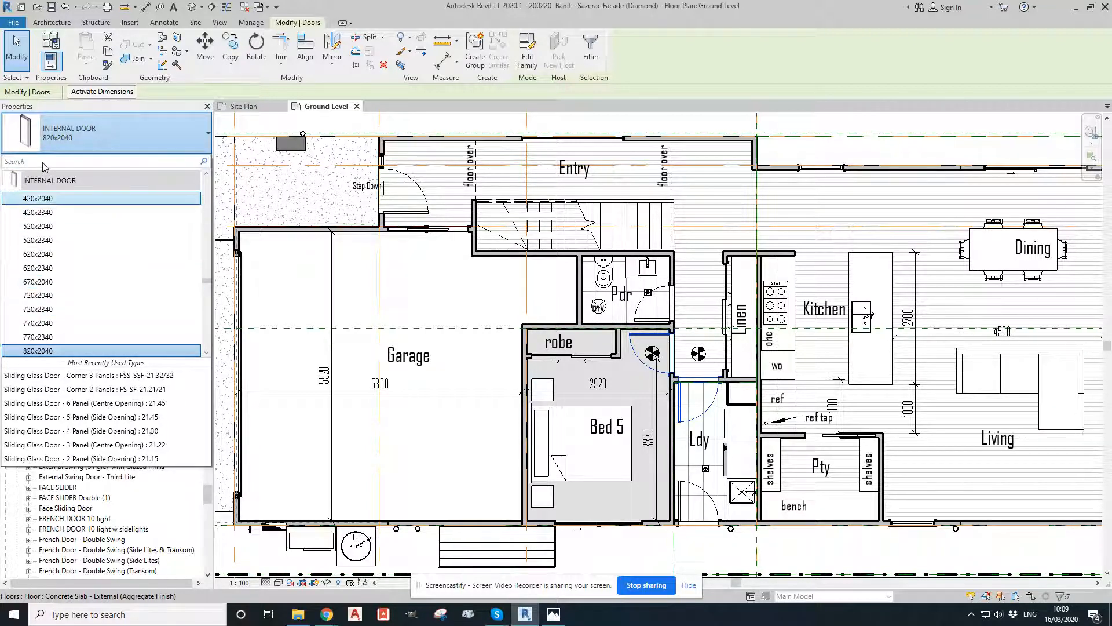
{"action": "type", "text": "in"}
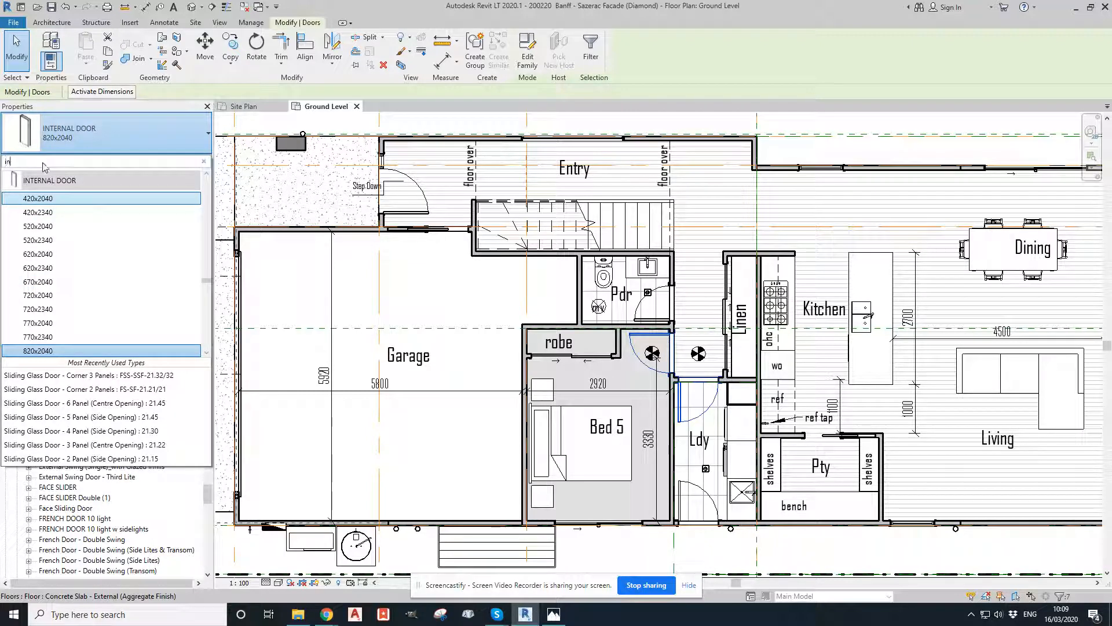
{"action": "type", "text": "ternal"}
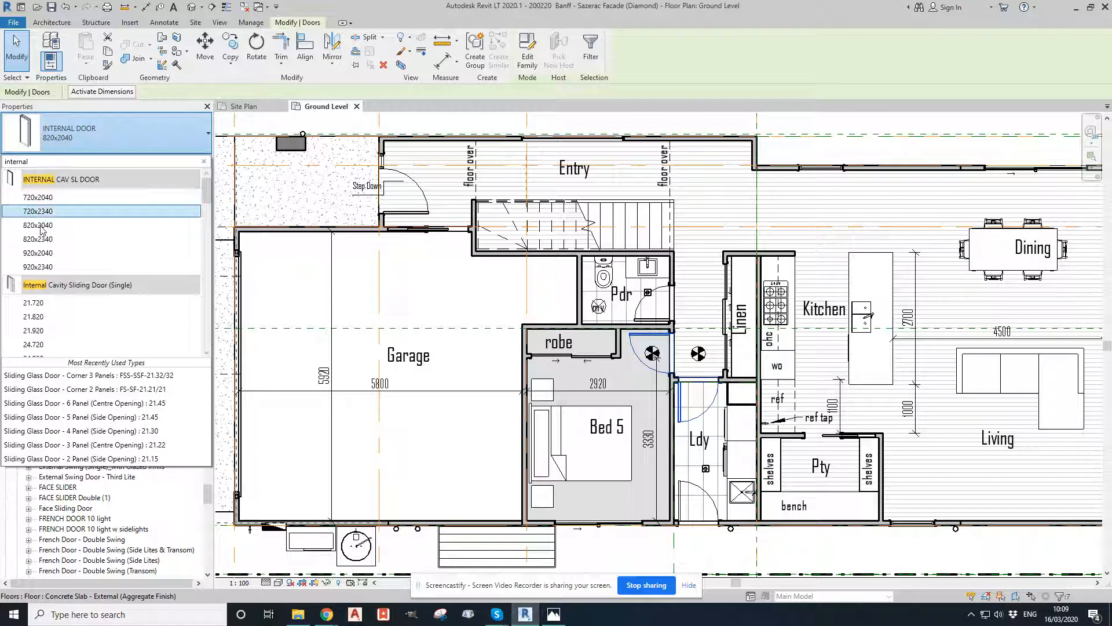
{"action": "scroll", "coordinate": [74, 232], "scroll_direction": "down", "scroll_amount": 3}
{"action": "scroll", "coordinate": [74, 231], "scroll_direction": "down", "scroll_amount": 7}
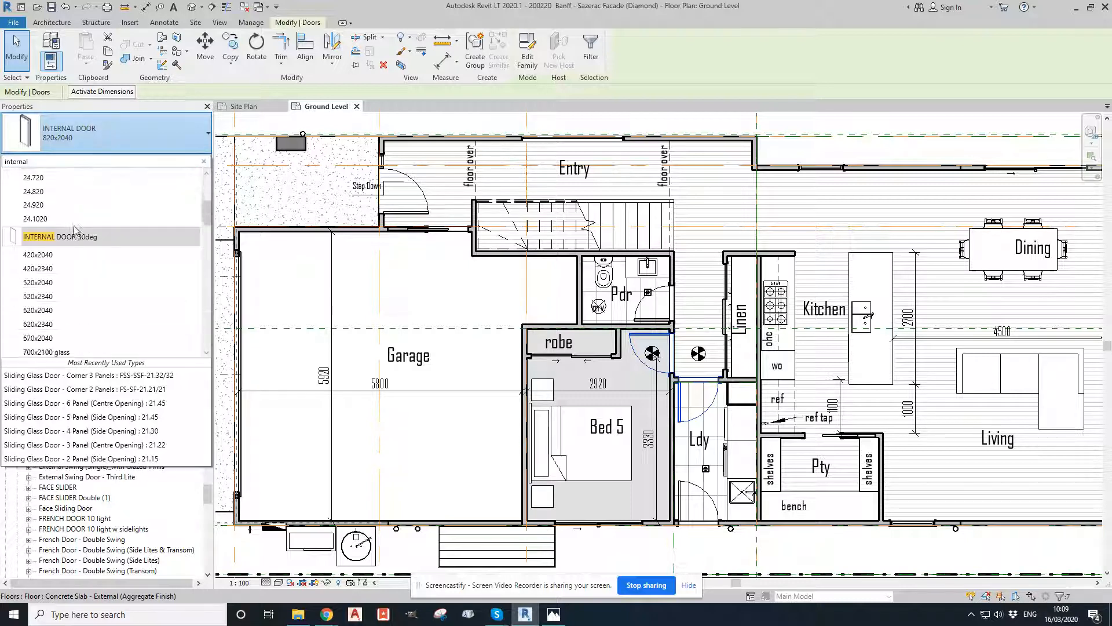
{"action": "scroll", "coordinate": [75, 231], "scroll_direction": "up", "scroll_amount": 3}
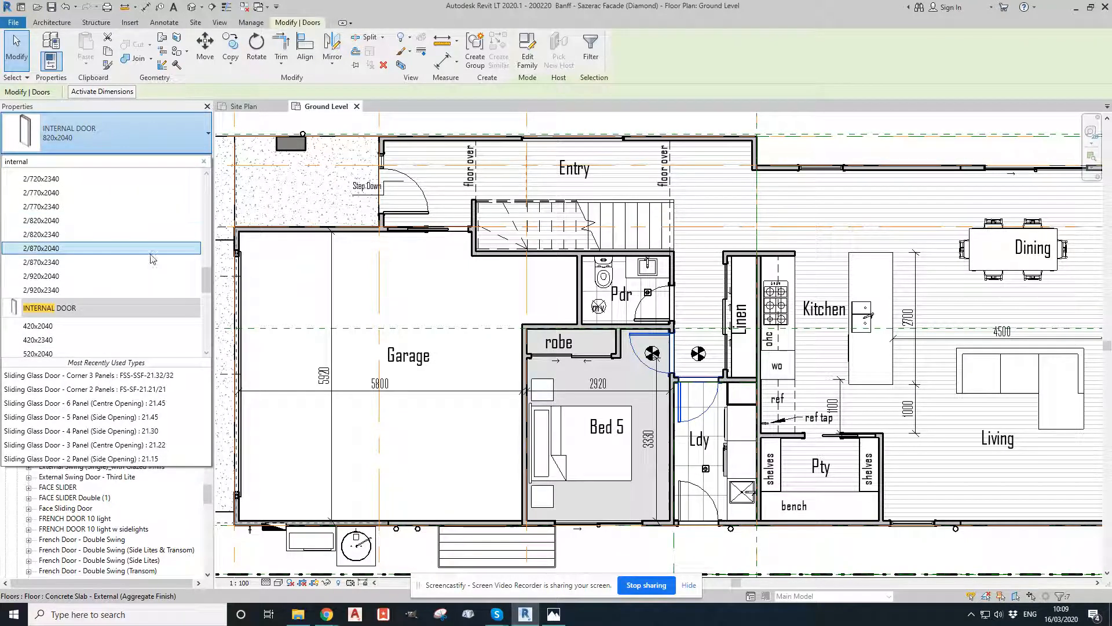
{"action": "left_click_drag", "start_coordinate": [209, 246], "coordinate": [208, 347]}
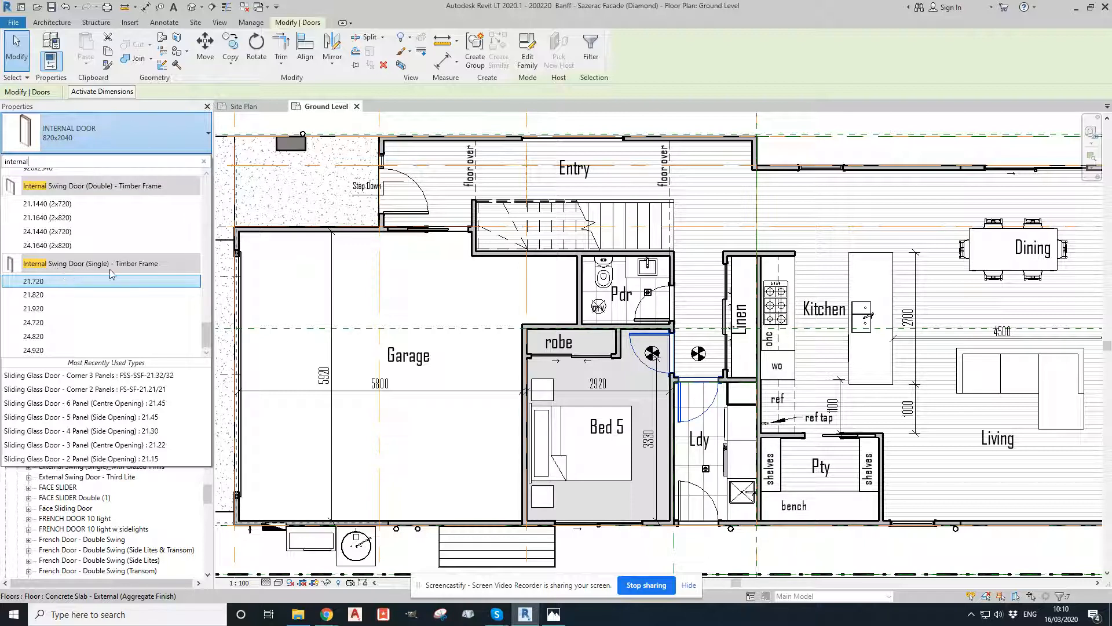
{"action": "left_click", "coordinate": [40, 296]}
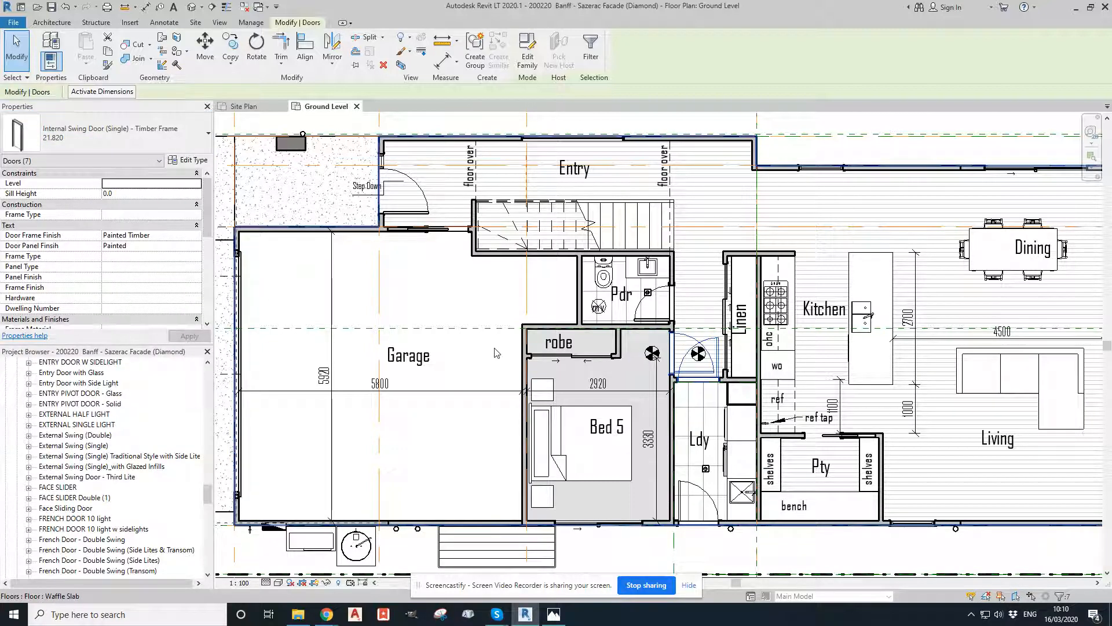
{"action": "key", "text": "Escape"}
Flip the Bed 5 door's facing and hand so it swings into the bedroom, hinged on the robe side
{"action": "left_click", "coordinate": [692, 342]}
{"action": "left_click", "coordinate": [630, 364]}
{"action": "left_click", "coordinate": [631, 365]}
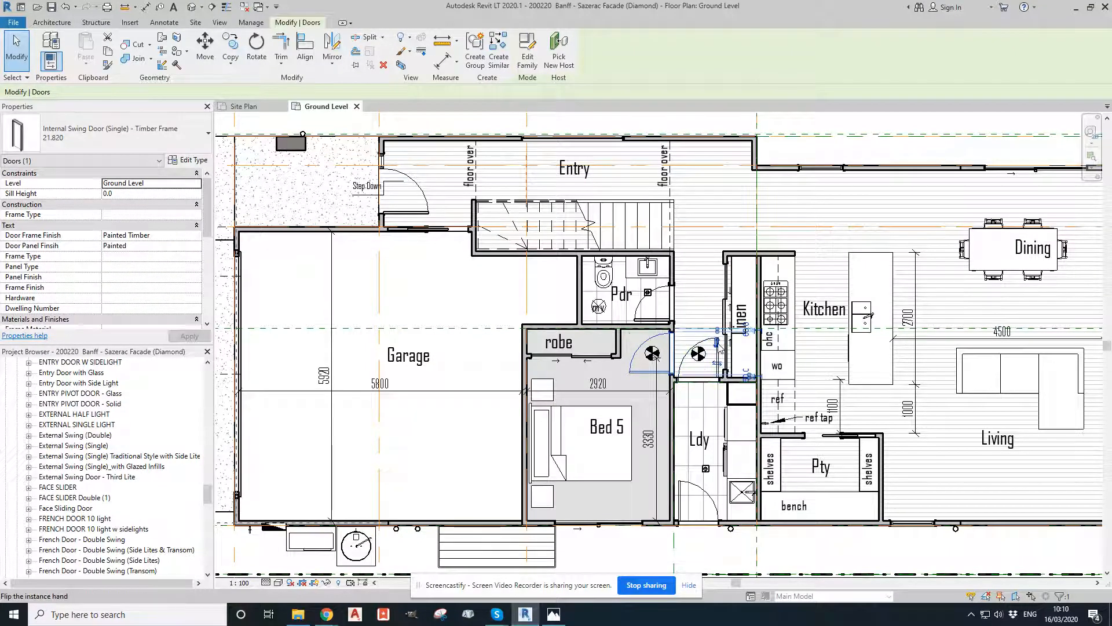
{"action": "key", "text": "Escape"}
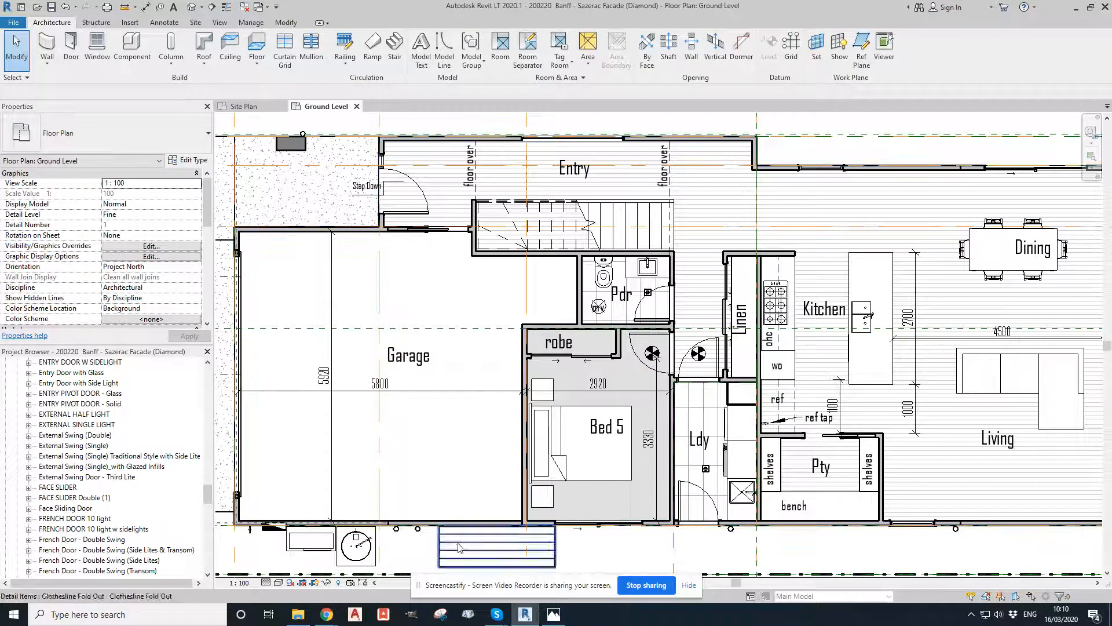
Switch to File Explorer, view the door families in the Hinged Doors components folder, and return to Revit
{"action": "left_click", "coordinate": [299, 618]}
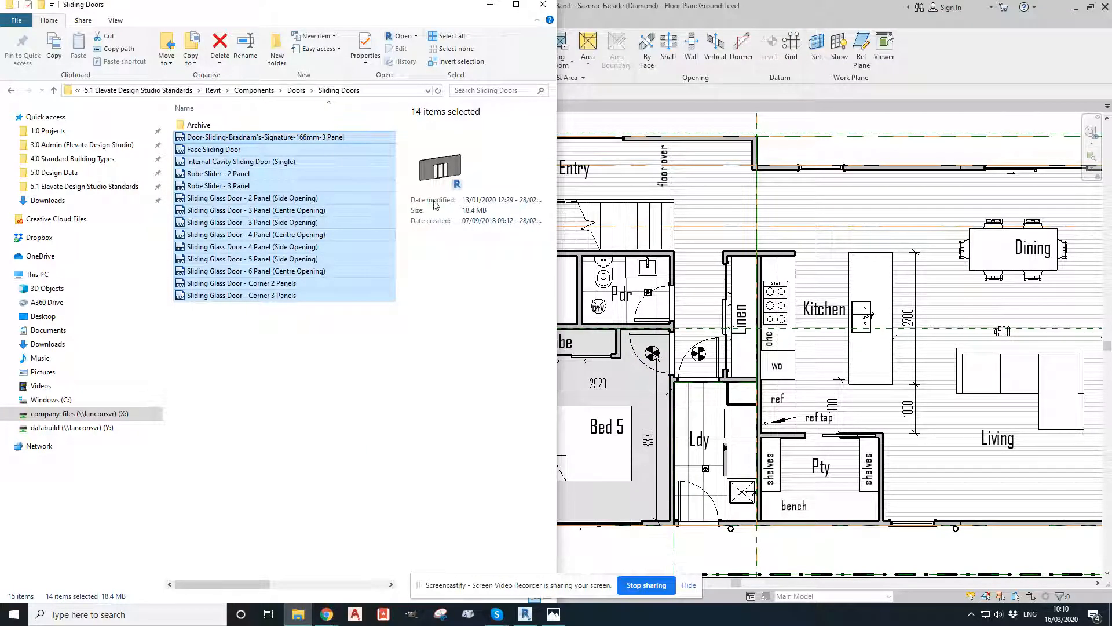
{"action": "left_click", "coordinate": [296, 90]}
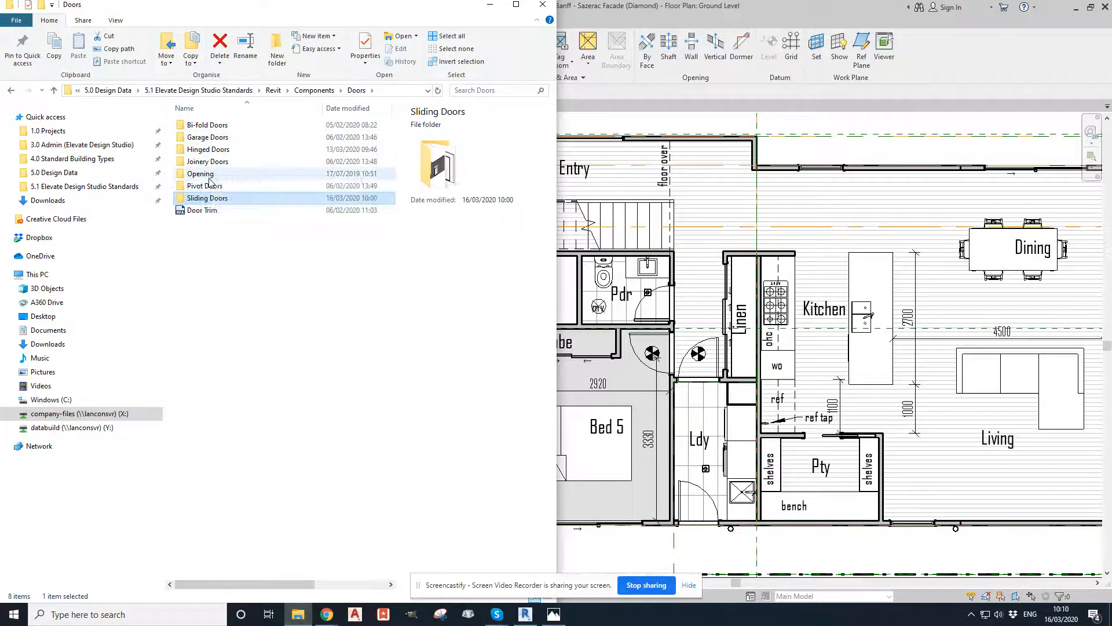
{"action": "double_click", "coordinate": [212, 149]}
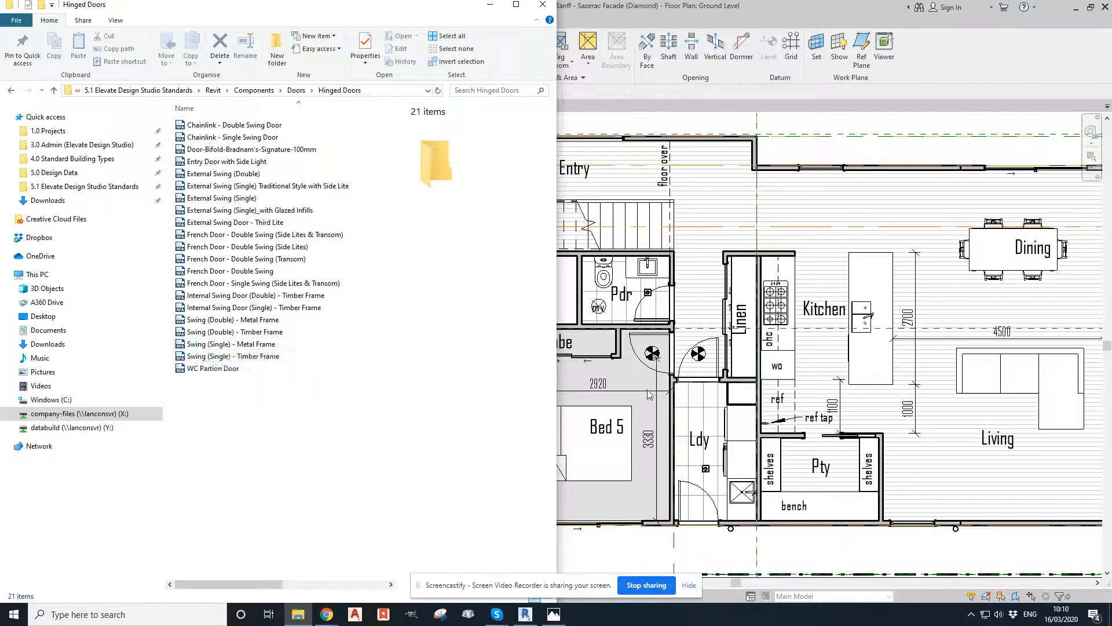
{"action": "left_click", "coordinate": [697, 283]}
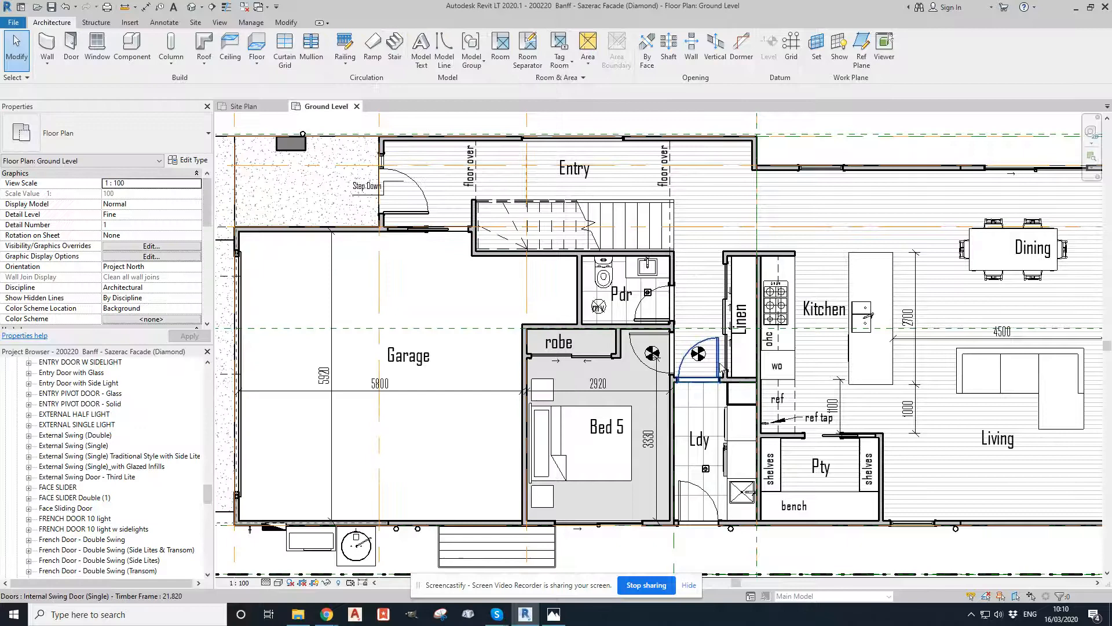
Flip the laundry door on the ground floor so it swings into the laundry
{"action": "middle_click_drag", "start_coordinate": [724, 361], "coordinate": [670, 262]}
{"action": "scroll", "coordinate": [669, 262], "scroll_direction": "up", "scroll_amount": 3}
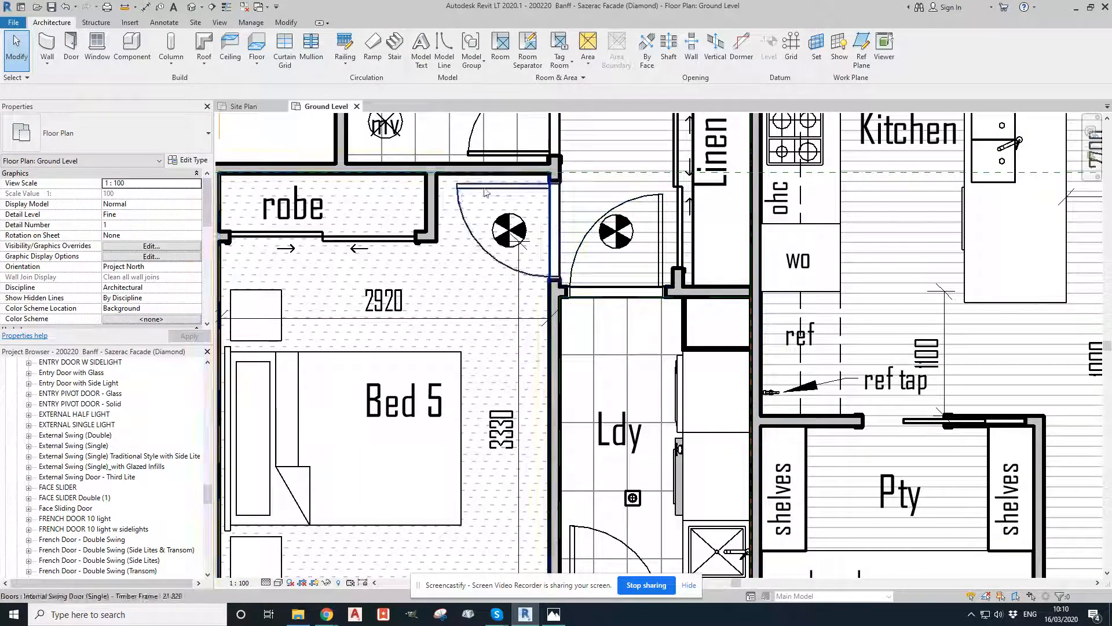
{"action": "scroll", "coordinate": [538, 203], "scroll_direction": "down", "scroll_amount": 3}
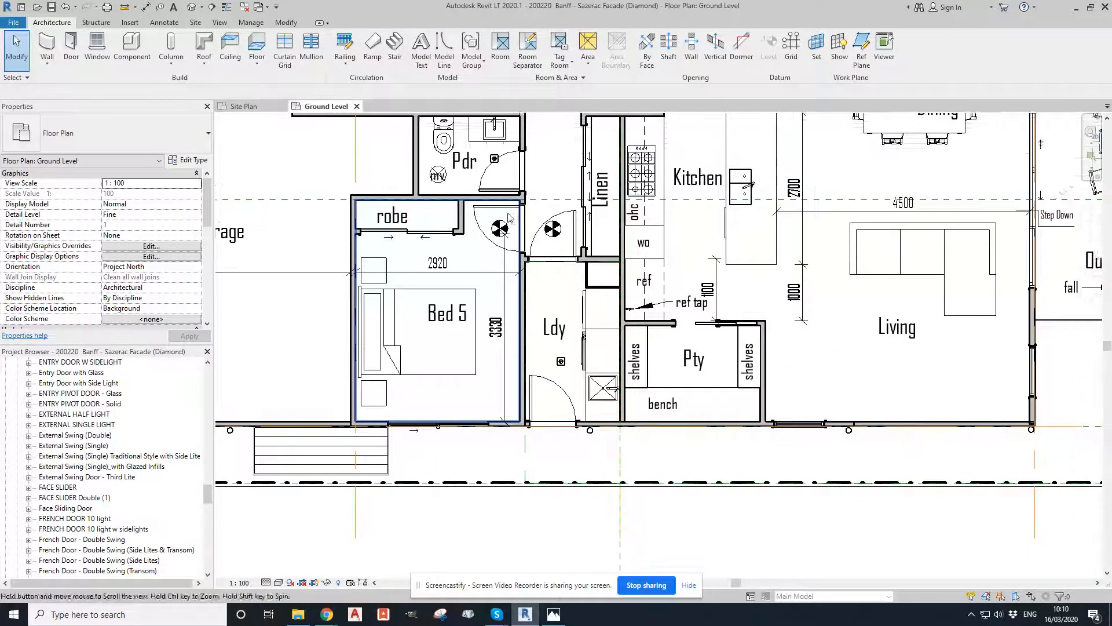
{"action": "left_click", "coordinate": [573, 229]}
{"action": "left_click", "coordinate": [564, 310]}
{"action": "left_click", "coordinate": [543, 208]}
{"action": "key", "text": "Escape"}
Open the First Level floor plan
{"action": "scroll", "coordinate": [653, 253], "scroll_direction": "down", "scroll_amount": 4}
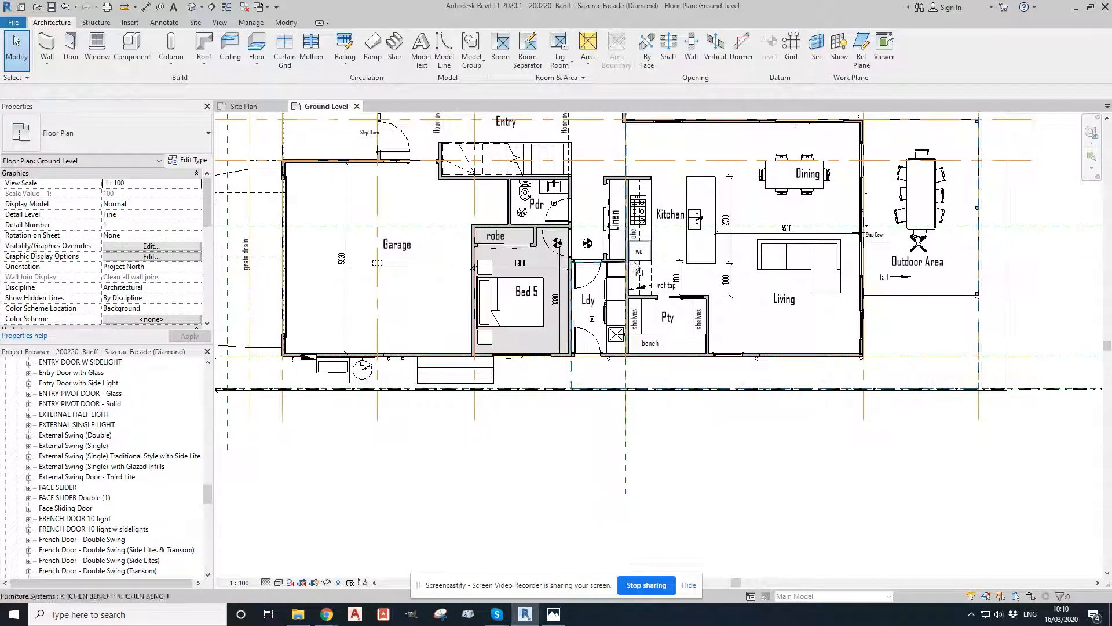
{"action": "middle_click_drag", "start_coordinate": [654, 253], "coordinate": [669, 293]}
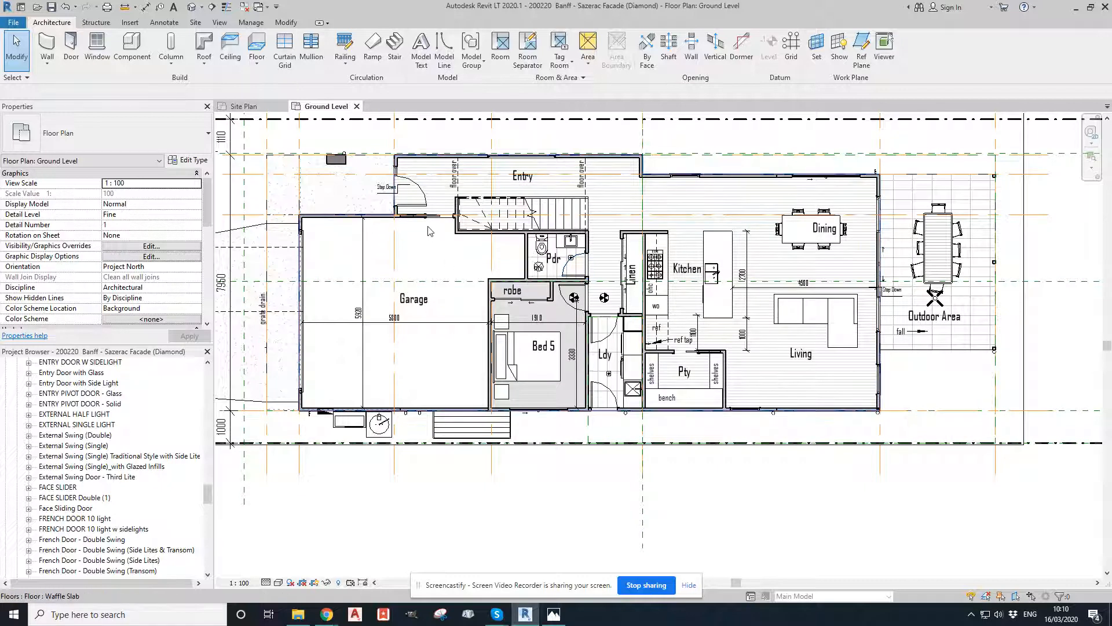
{"action": "left_click_drag", "start_coordinate": [207, 500], "coordinate": [207, 384]}
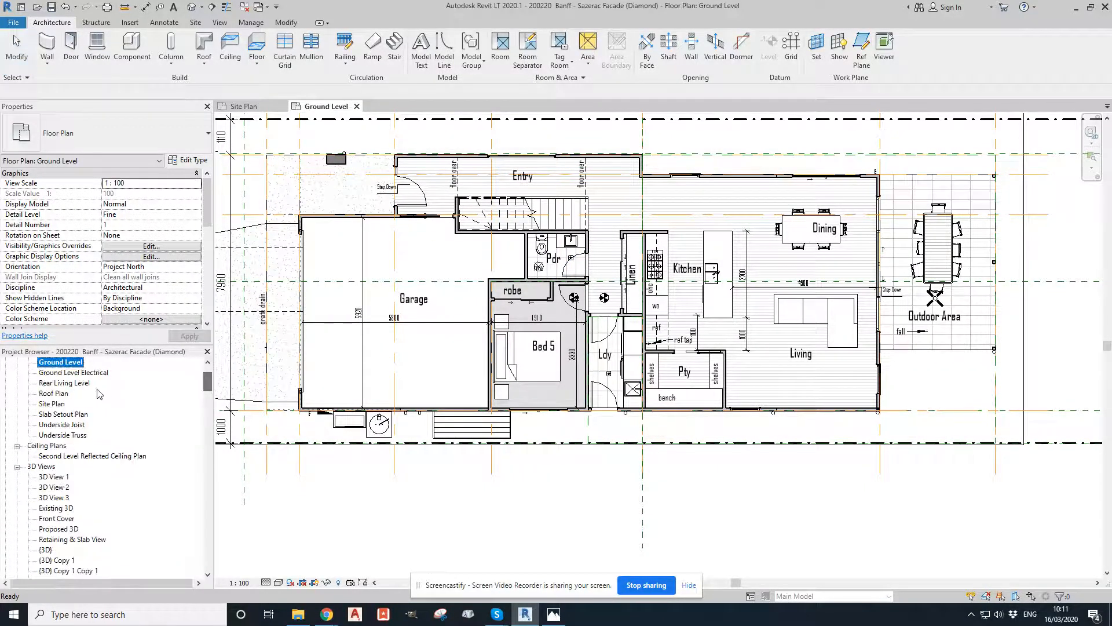
{"action": "scroll", "coordinate": [67, 398], "scroll_direction": "up", "scroll_amount": 1}
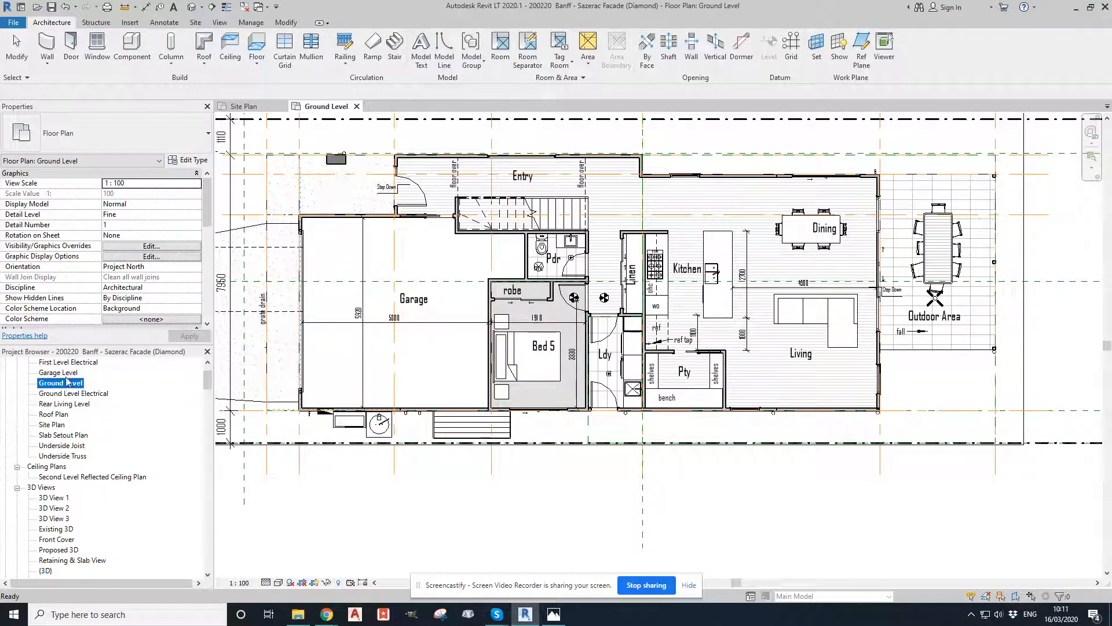
{"action": "scroll", "coordinate": [67, 380], "scroll_direction": "up", "scroll_amount": 1}
{"action": "double_click", "coordinate": [54, 373]}
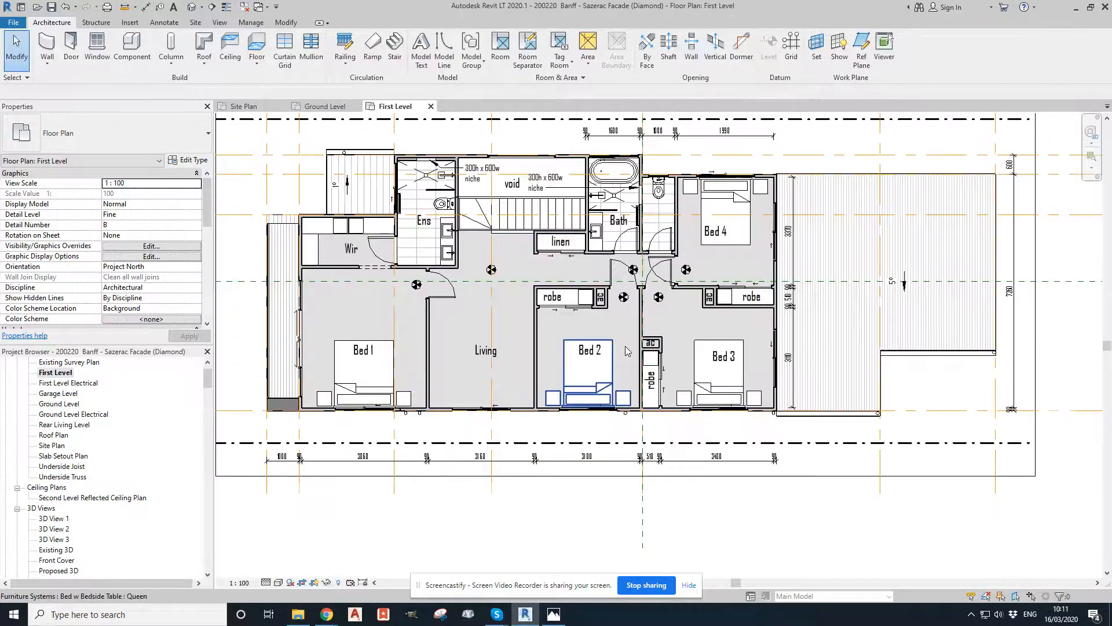
Flip the facing and hand of the Bed 2 and Bed 3 doors so they swing into their bedrooms
{"action": "left_click", "coordinate": [623, 271]}
{"action": "scroll", "coordinate": [617, 323], "scroll_direction": "up", "scroll_amount": 2}
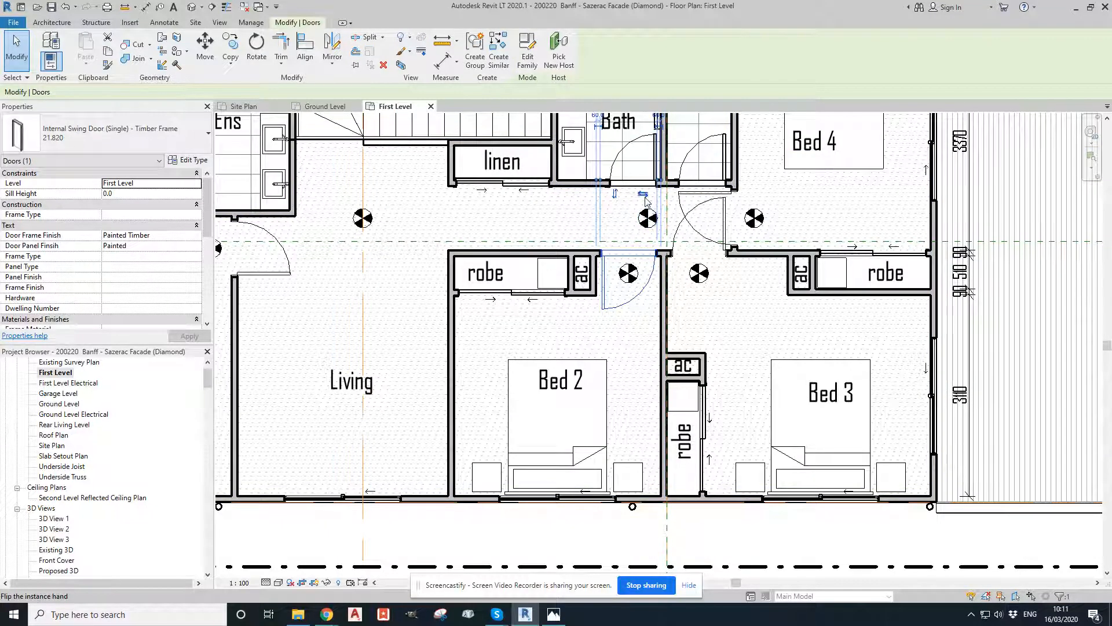
{"action": "left_click", "coordinate": [703, 206]}
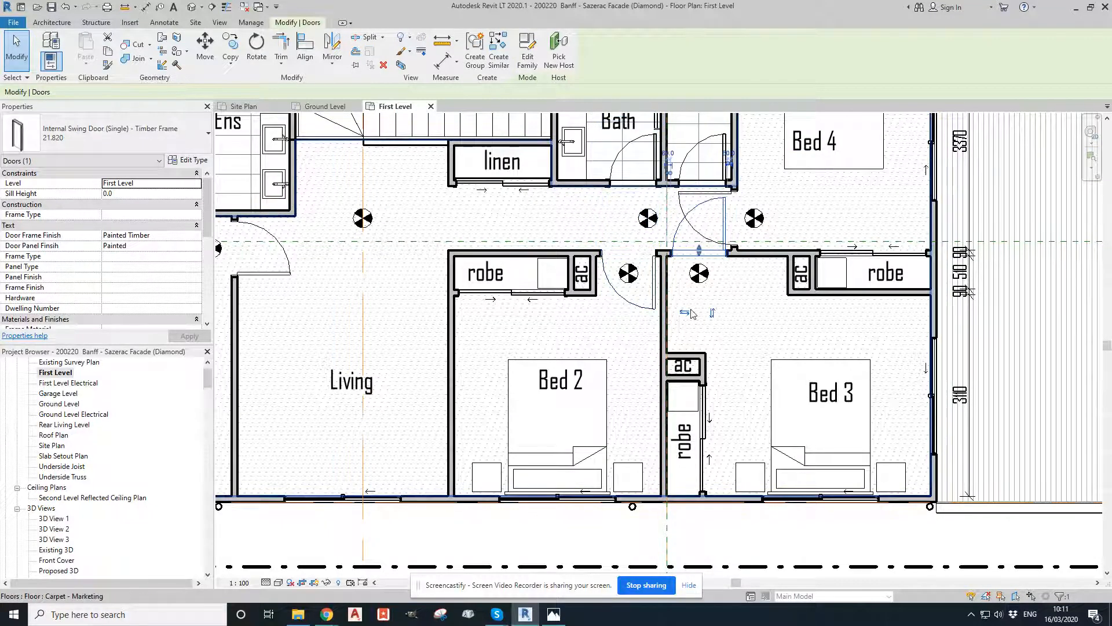
{"action": "left_click", "coordinate": [713, 314]}
{"action": "left_click", "coordinate": [720, 163]}
{"action": "middle_click_drag", "start_coordinate": [721, 163], "coordinate": [657, 313]}
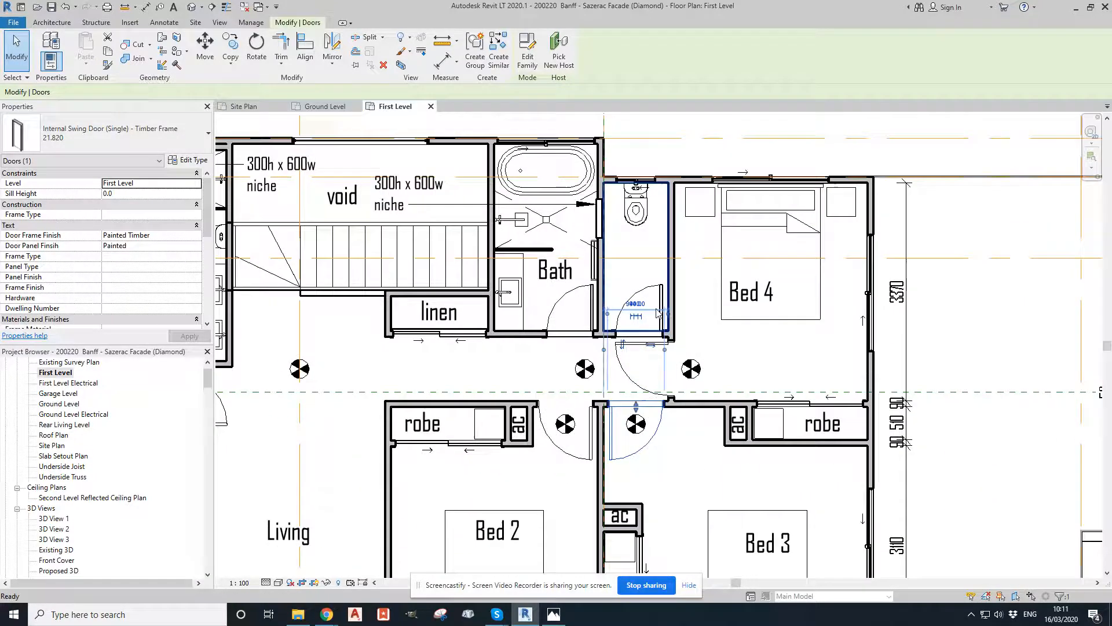
Flip the Bed 4 door's facing and hand so it swings into the bedroom, hinged on the robe side
{"action": "left_click", "coordinate": [632, 346]}
{"action": "left_click", "coordinate": [732, 358]}
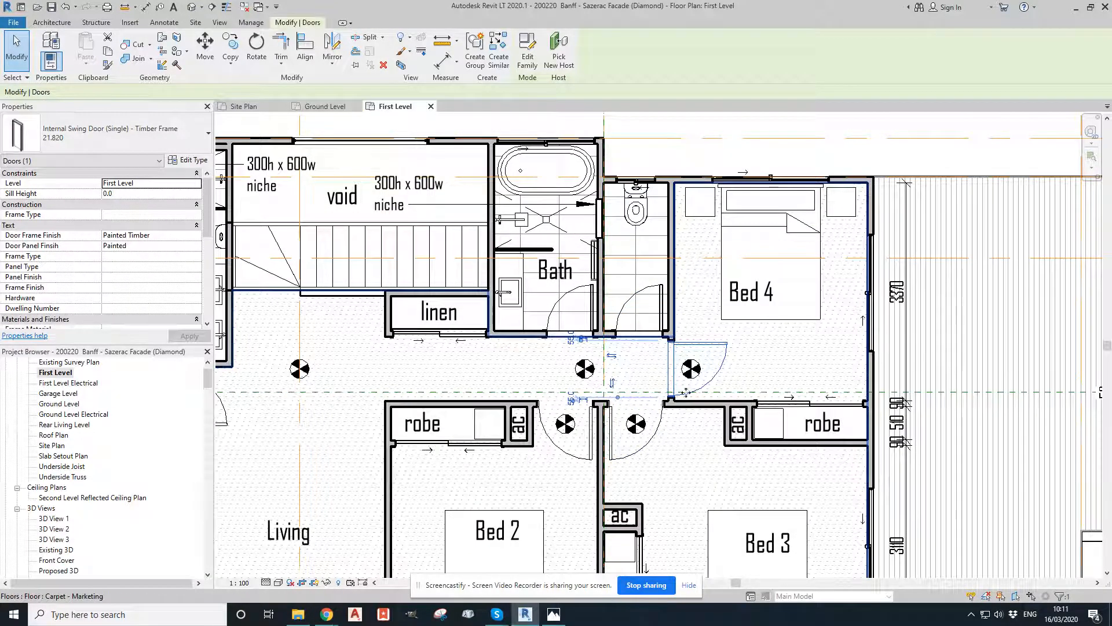
{"action": "left_click", "coordinate": [612, 384]}
Flip the Bed 1 door to swing into the bedroom and the door between the Wir and Ens into the ensuite
{"action": "middle_click_drag", "start_coordinate": [612, 384], "coordinate": [897, 286]}
{"action": "scroll", "coordinate": [785, 303], "scroll_direction": "down", "scroll_amount": 1}
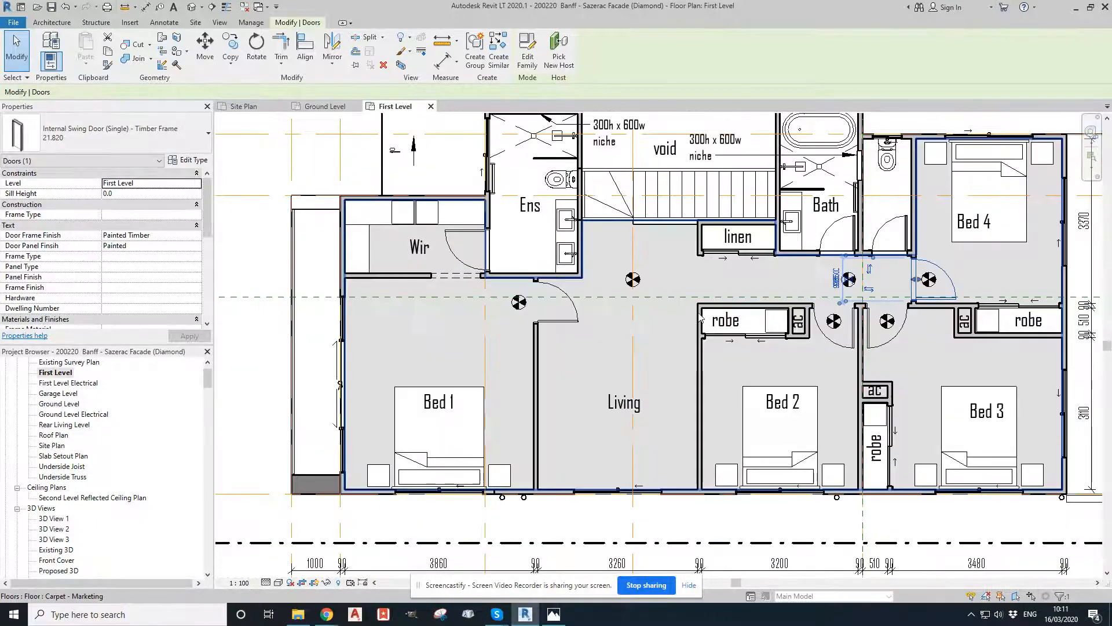
{"action": "left_click", "coordinate": [562, 302]}
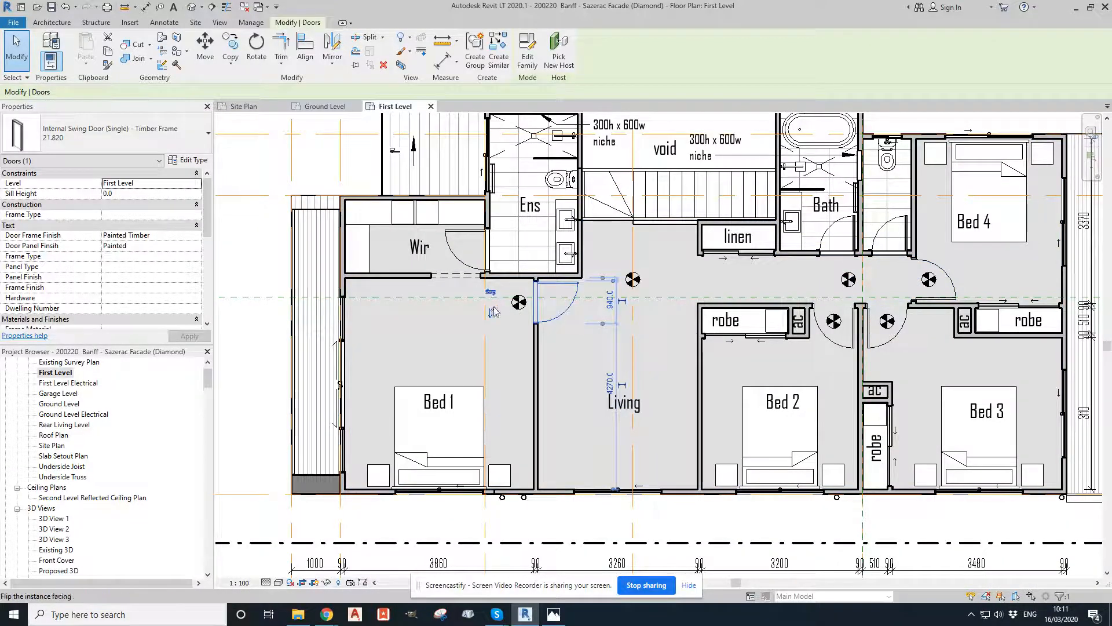
{"action": "left_click", "coordinate": [492, 293]}
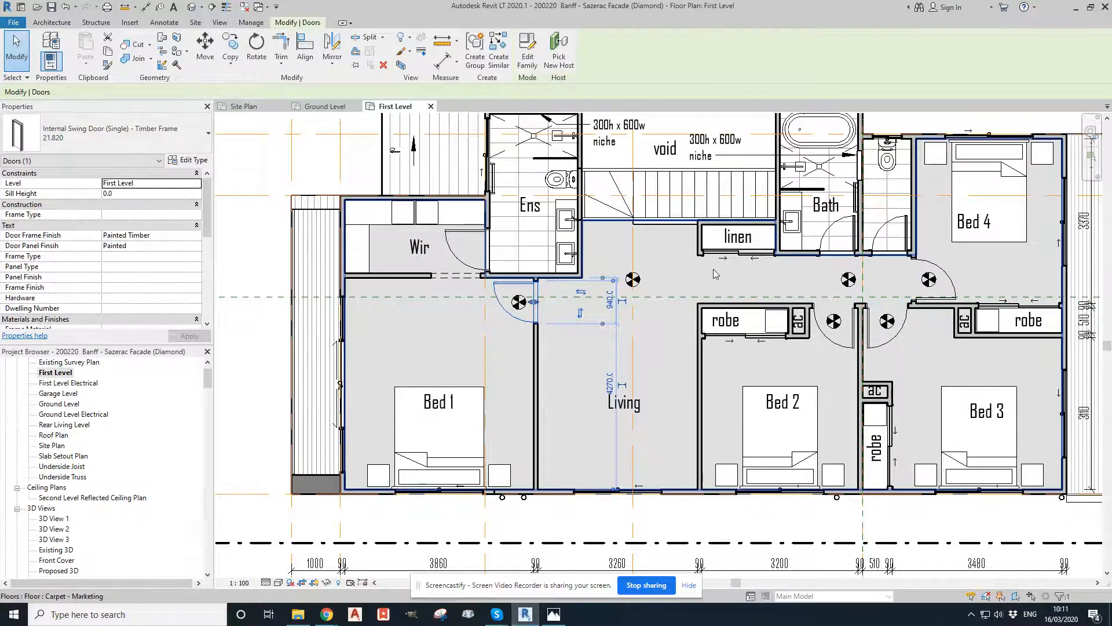
{"action": "middle_click_drag", "start_coordinate": [716, 274], "coordinate": [661, 320]}
{"action": "left_click", "coordinate": [431, 298]}
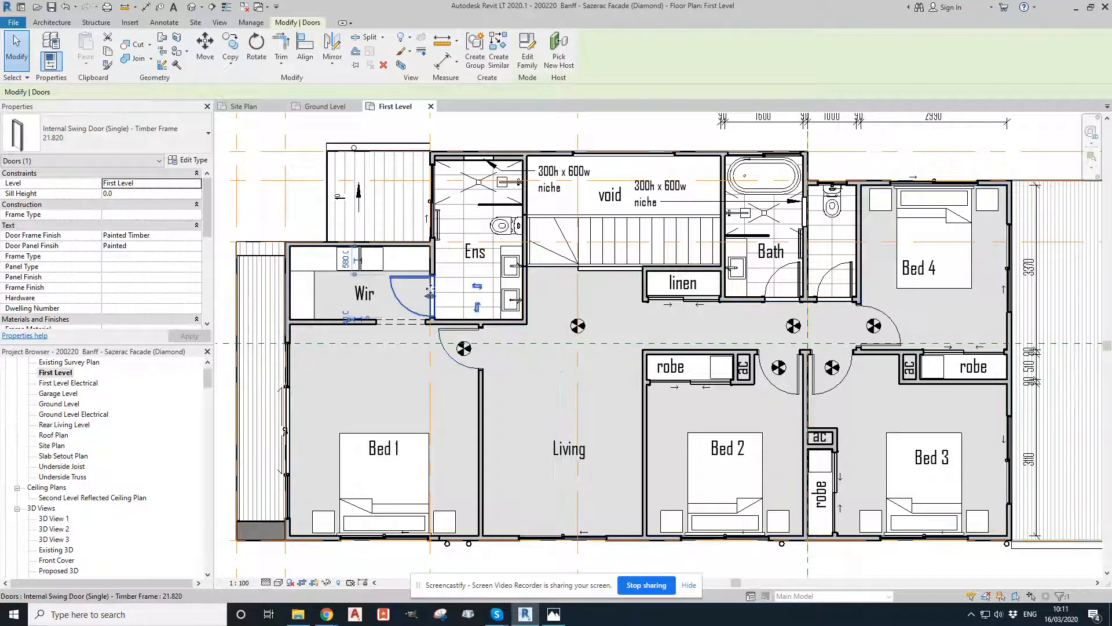
{"action": "left_click", "coordinate": [476, 286]}
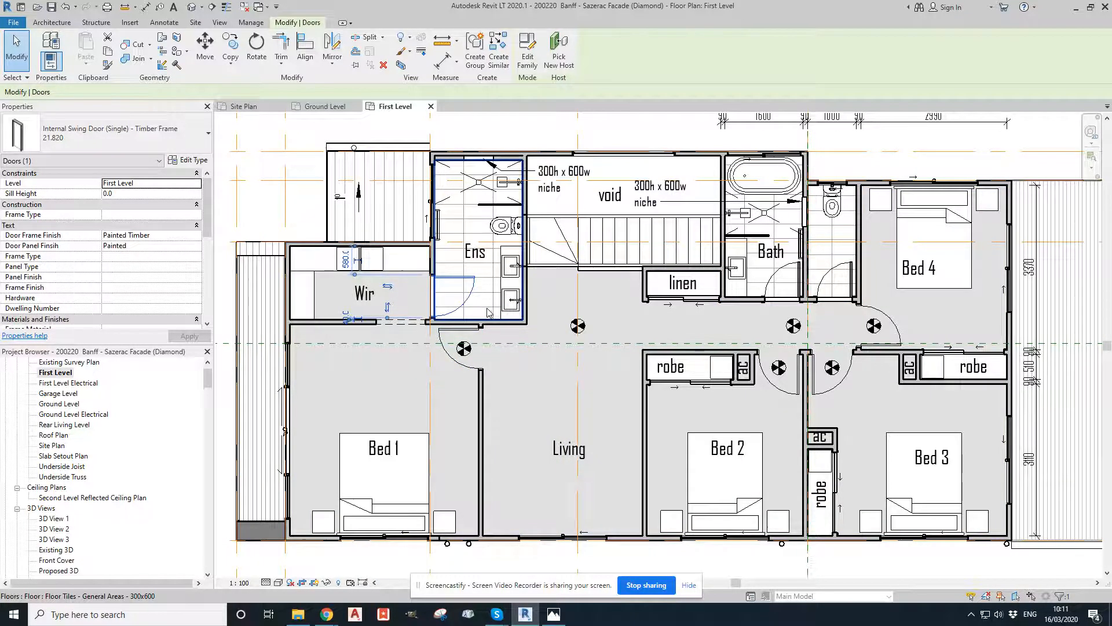
Flip the hand of the door between the Wir and Ens so it hinges on the Bed 1 side
{"action": "left_click", "coordinate": [390, 306]}
{"action": "scroll", "coordinate": [756, 314], "scroll_direction": "down", "scroll_amount": 2}
{"action": "key", "text": "Escape"}
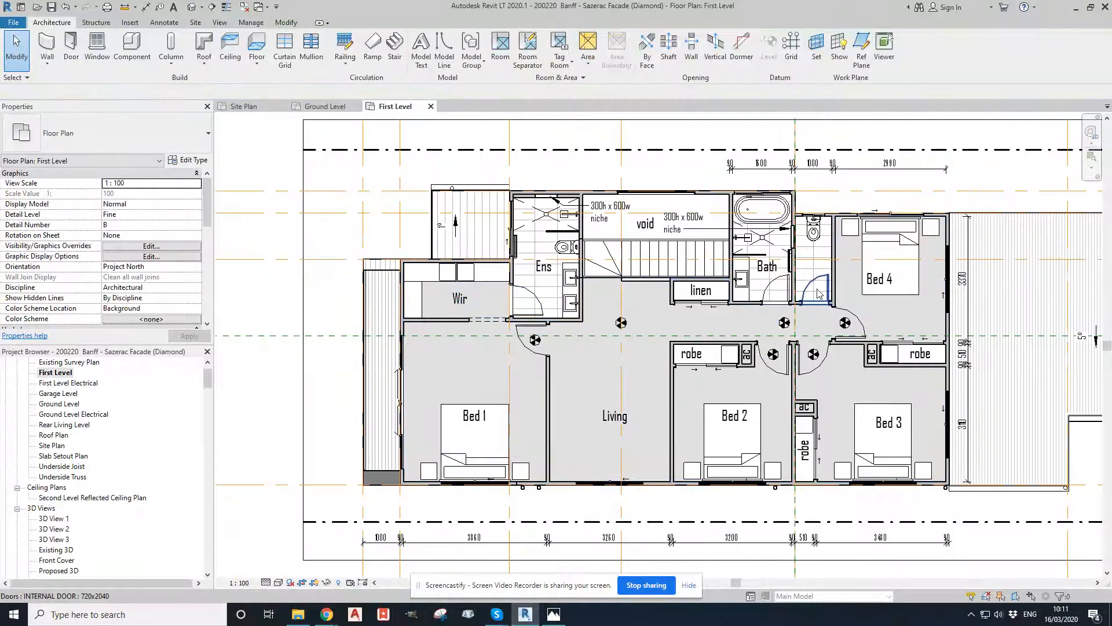
{"action": "middle_click_drag", "start_coordinate": [831, 336], "coordinate": [724, 277]}
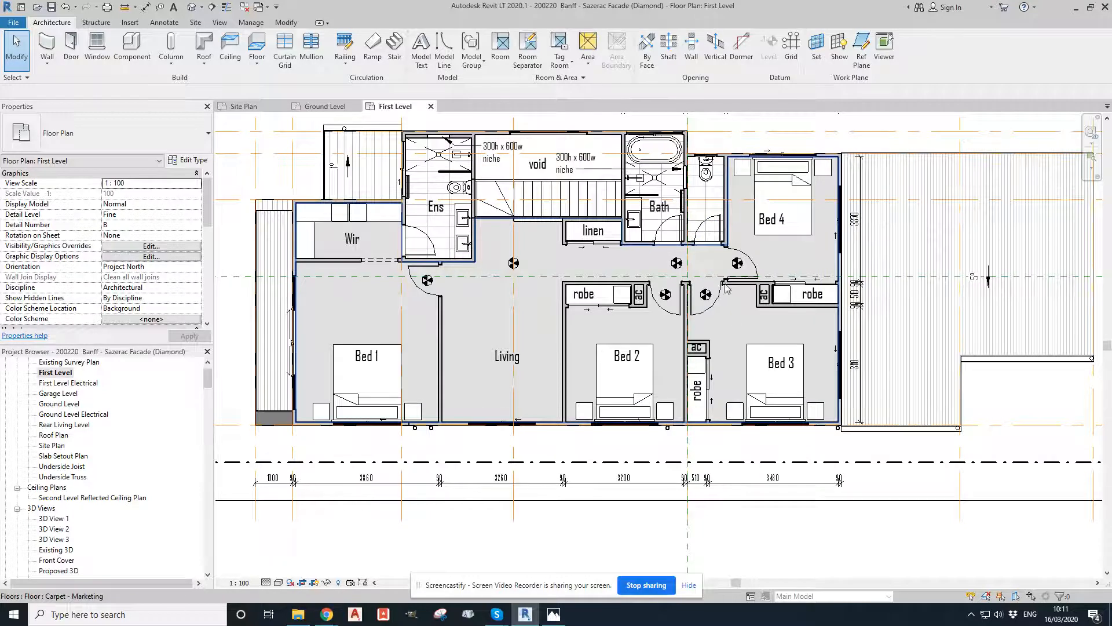
{"action": "left_click", "coordinate": [701, 225]}
{"action": "right_click", "coordinate": [703, 223]}
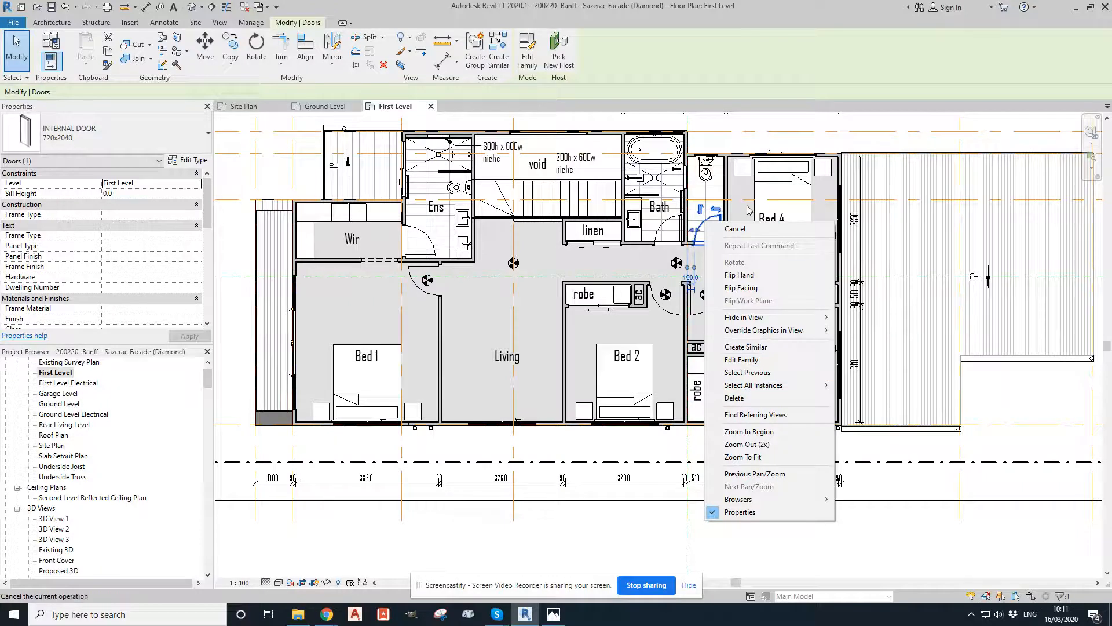
{"action": "key", "text": "Escape"}
{"action": "key", "text": "Escape"}
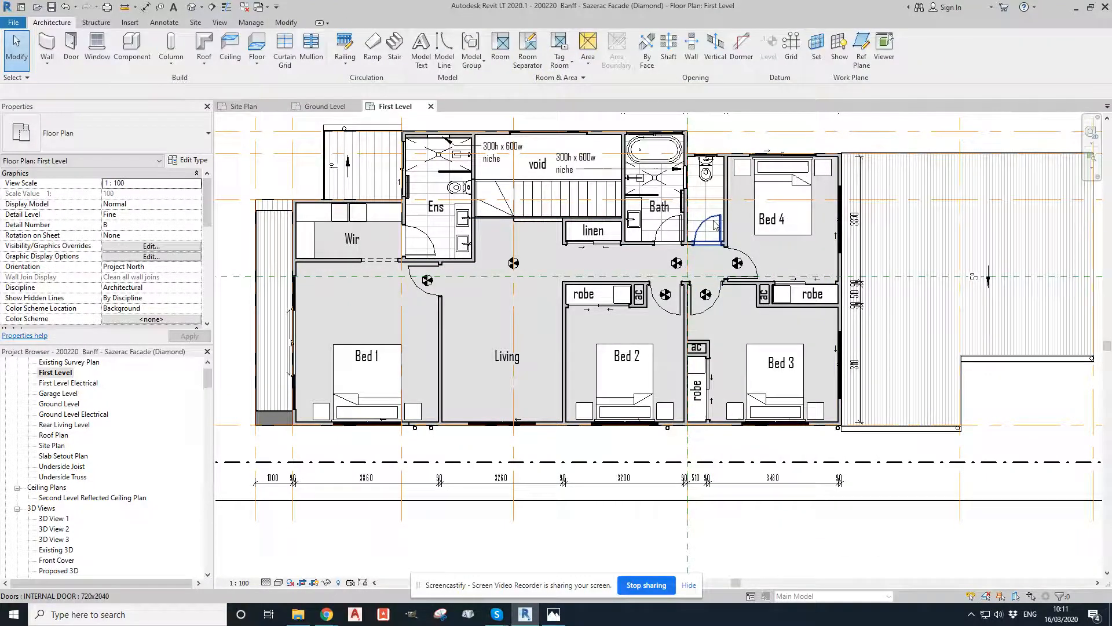
Set the toilet door's offset from the Bed 4 wall to 80 mm
{"action": "scroll", "coordinate": [714, 224], "scroll_direction": "up", "scroll_amount": 4}
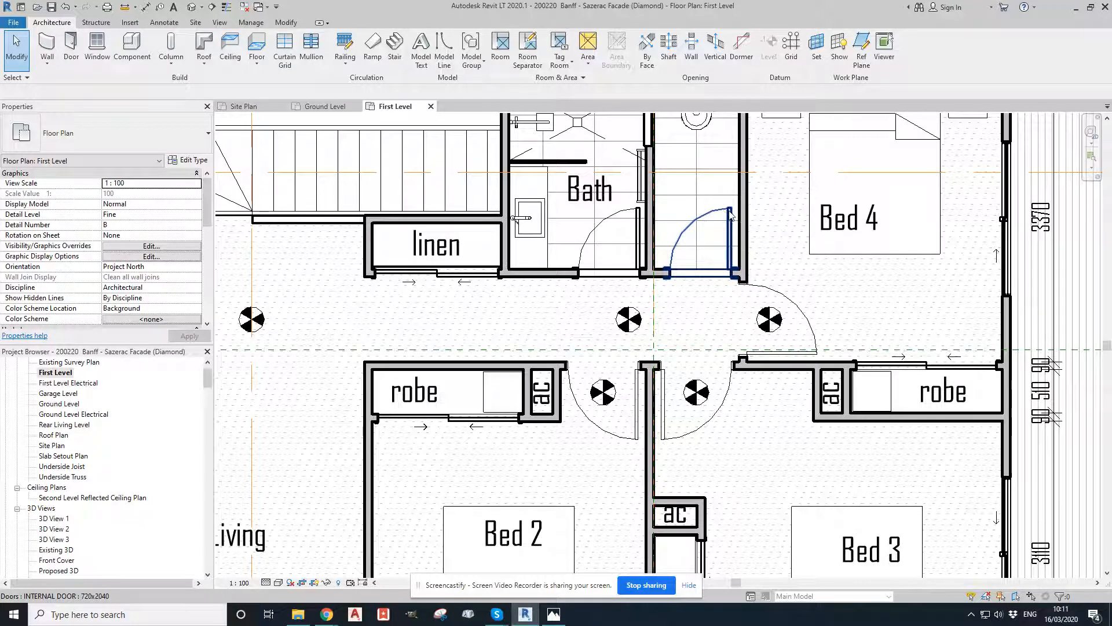
{"action": "left_click", "coordinate": [731, 216]}
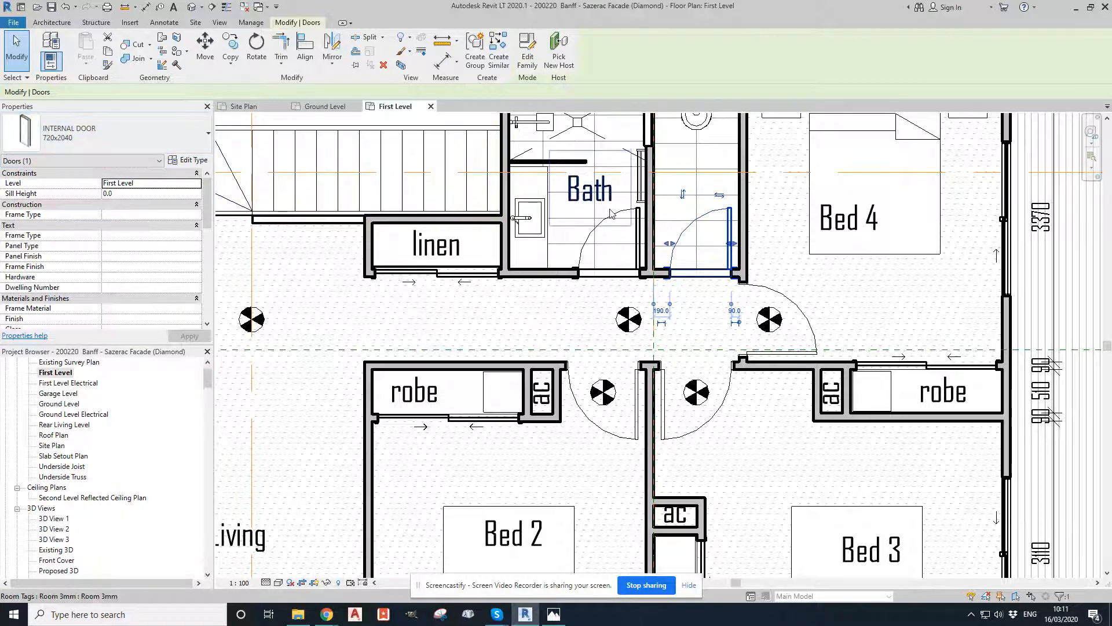
{"action": "left_click", "coordinate": [735, 311]}
{"action": "type", "text": "80"}
{"action": "key", "text": "Return"}
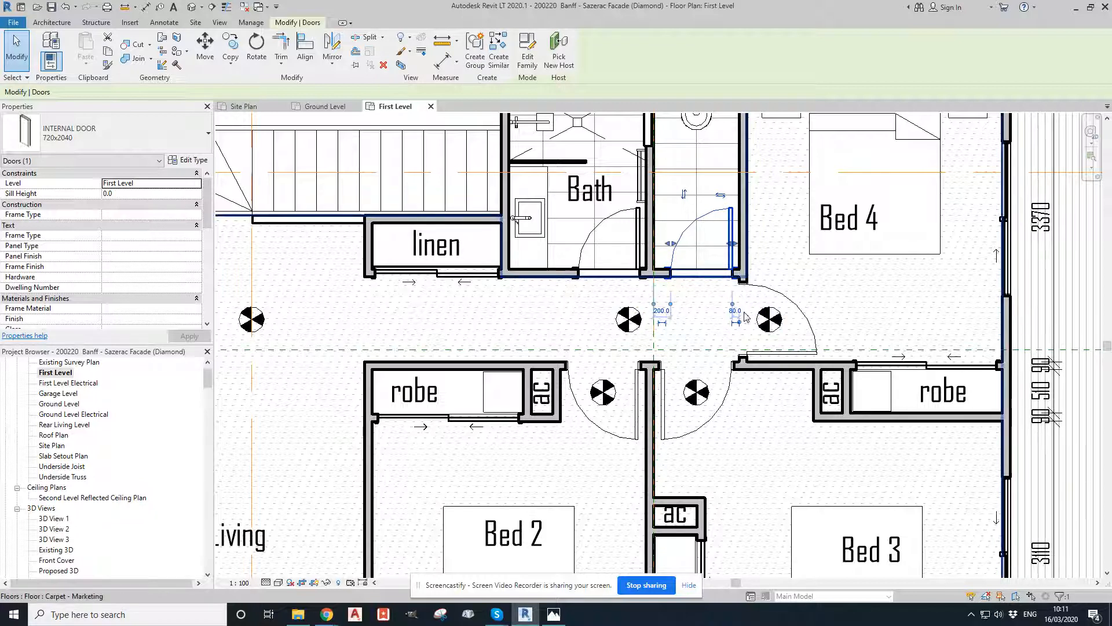
Try to match the toilet door's type to the Bath door
{"action": "left_click", "coordinate": [108, 63]}
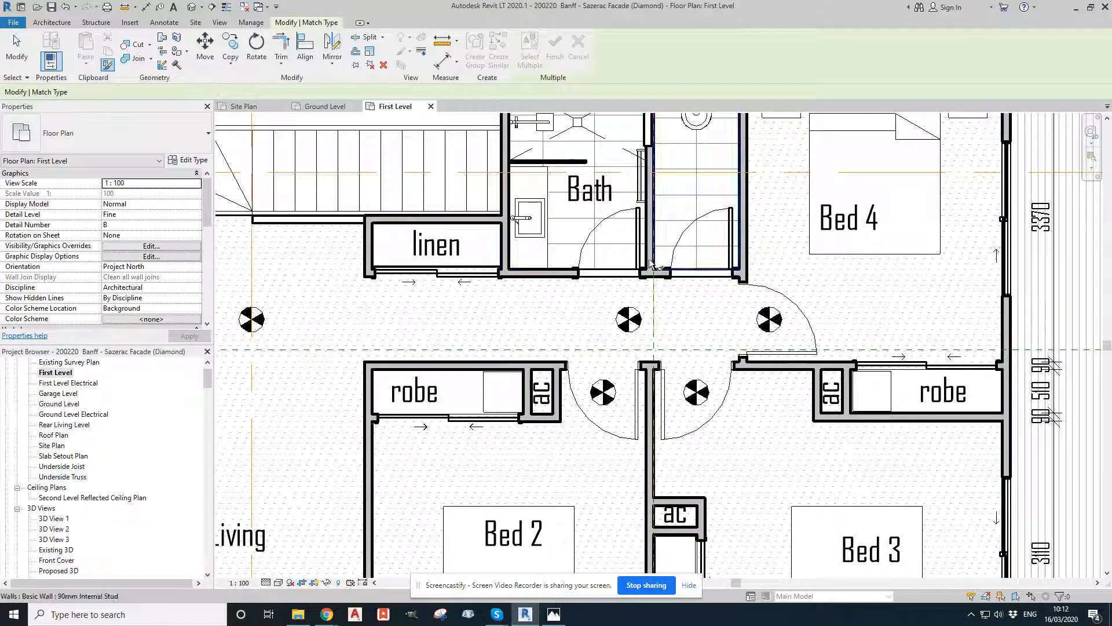
{"action": "left_click", "coordinate": [637, 241]}
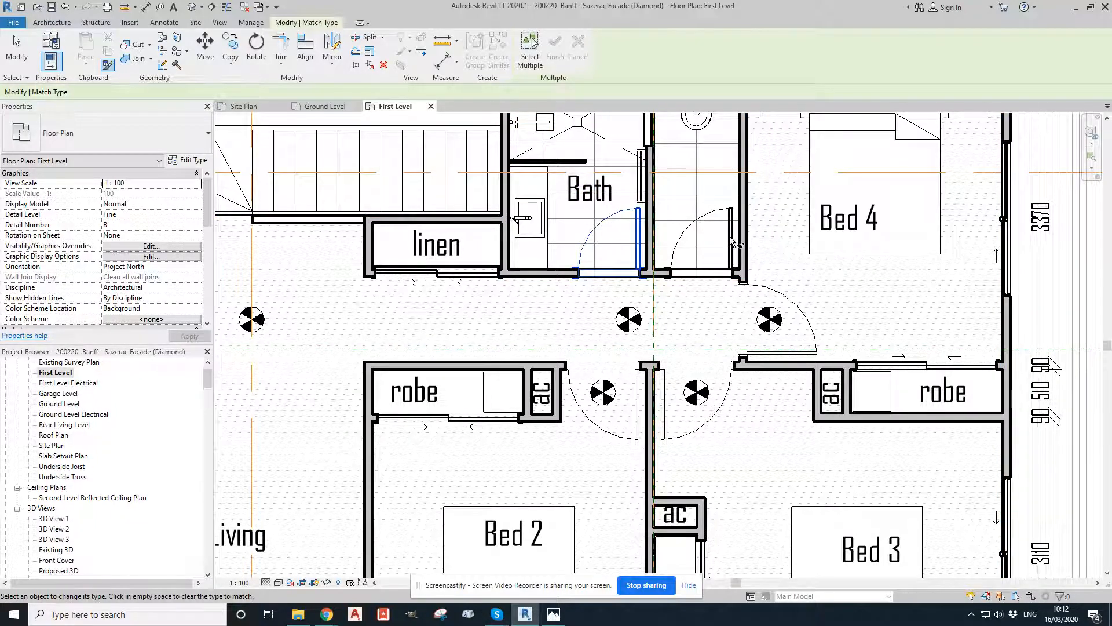
{"action": "left_click", "coordinate": [731, 237]}
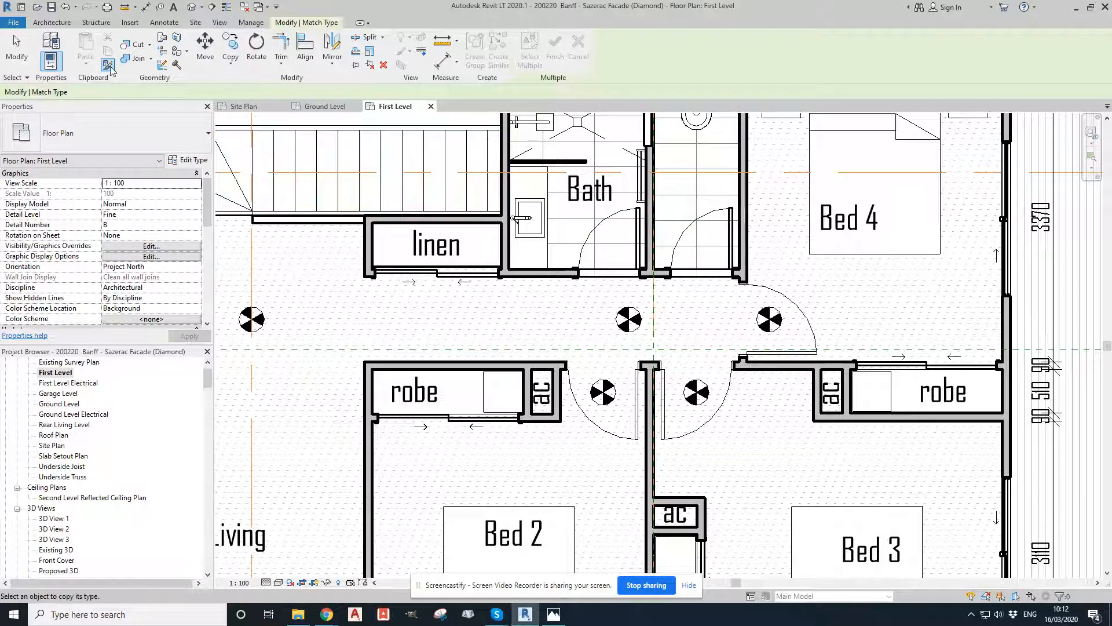
{"action": "left_click", "coordinate": [640, 229]}
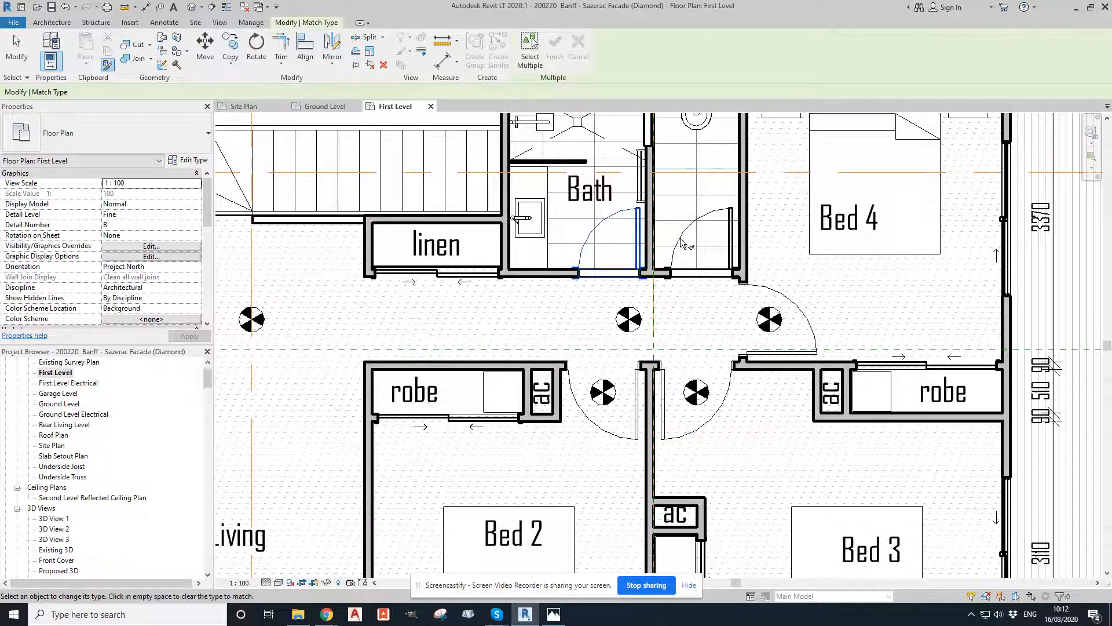
{"action": "key", "text": "Escape"}
{"action": "key", "text": "Escape"}
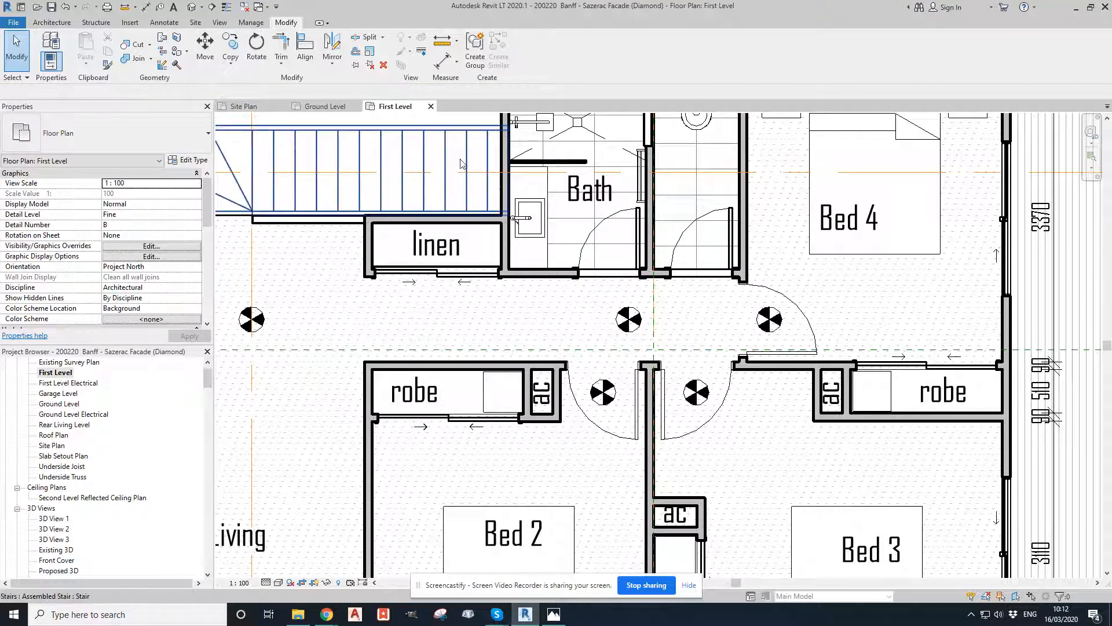
{"action": "left_click", "coordinate": [693, 232]}
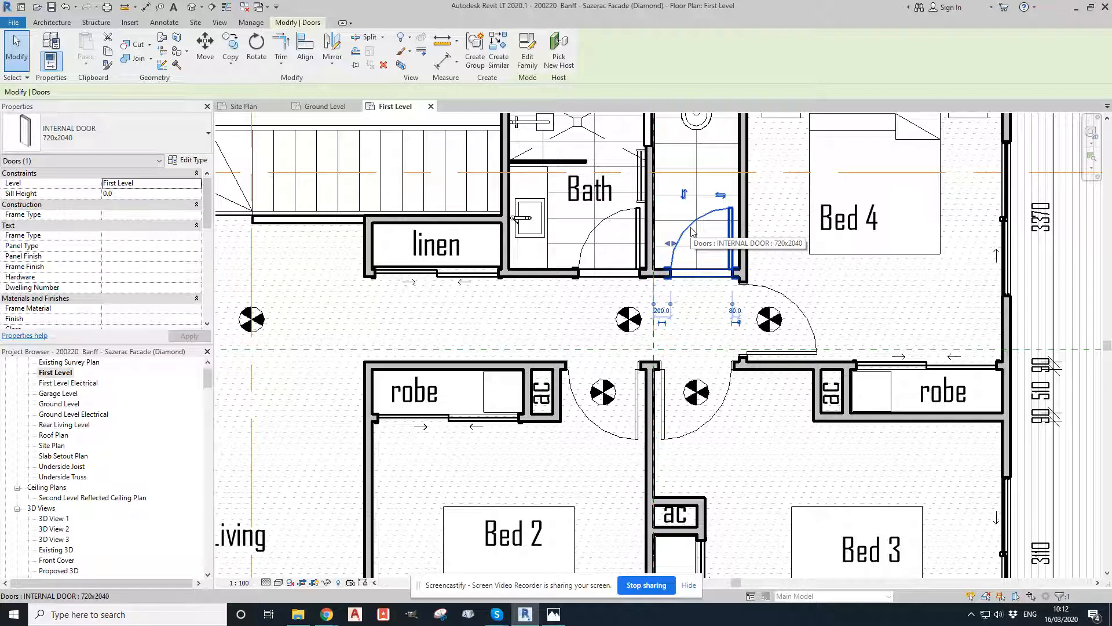
{"action": "key", "text": "Escape"}
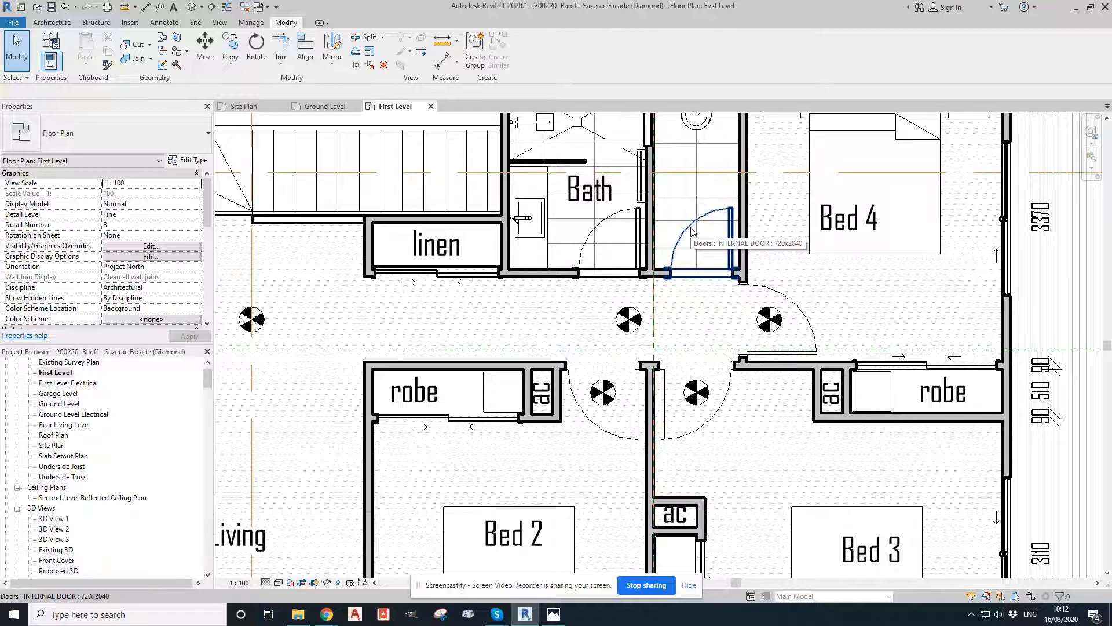
Set the Bed 4 door's offset from the wall on the robe side to 80 mm
{"action": "left_click", "coordinate": [776, 296]}
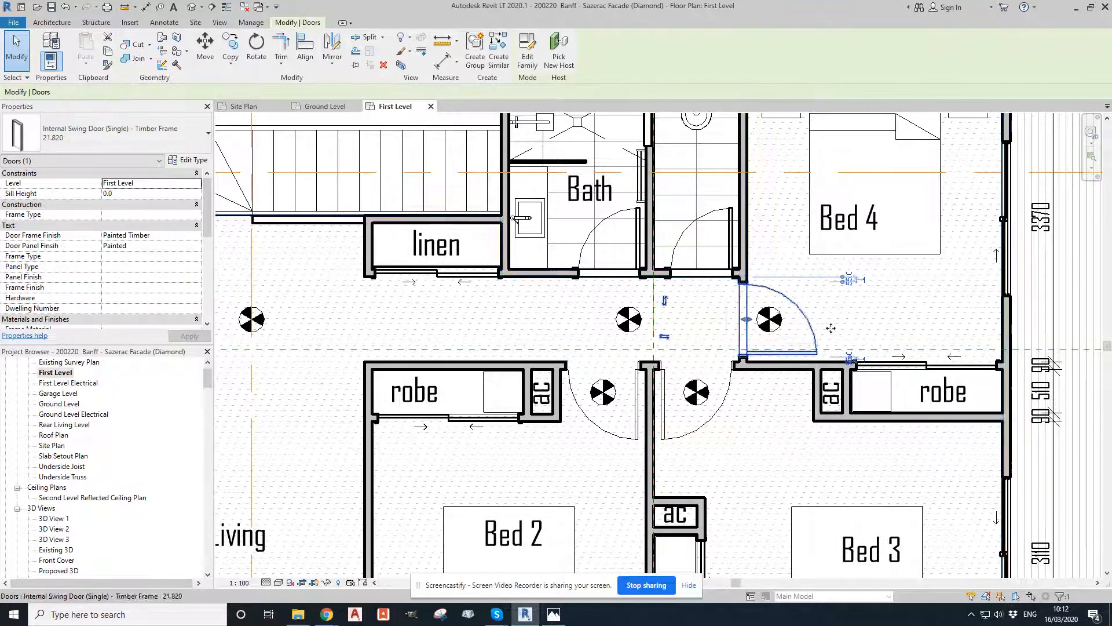
{"action": "left_click", "coordinate": [850, 357]}
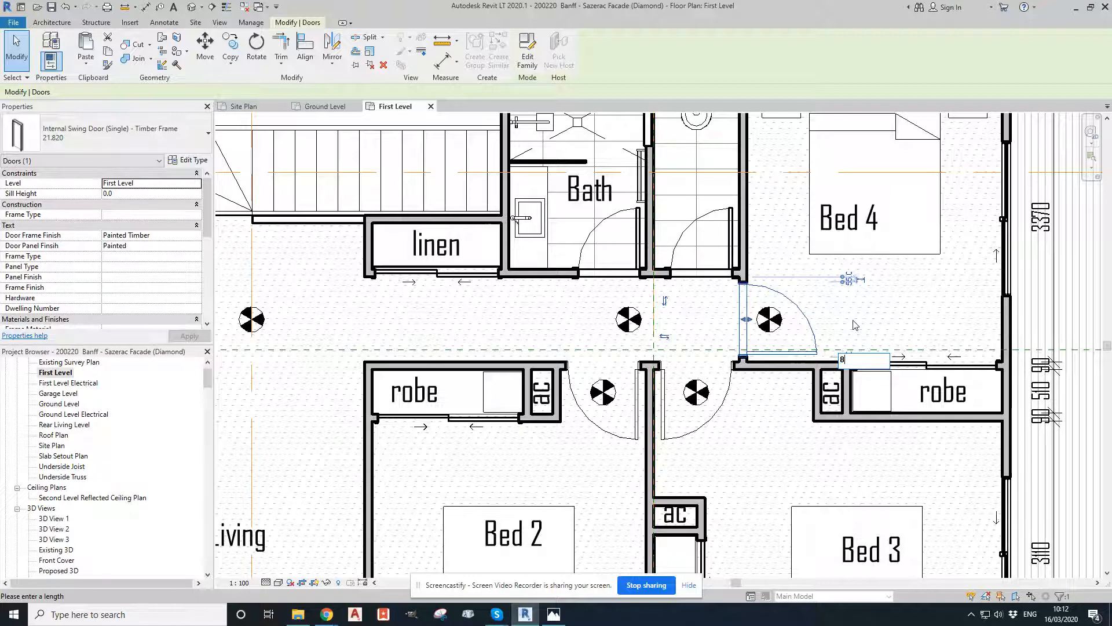
{"action": "type", "text": "0"}
{"action": "key", "text": "Return"}
{"action": "key", "text": "Escape"}
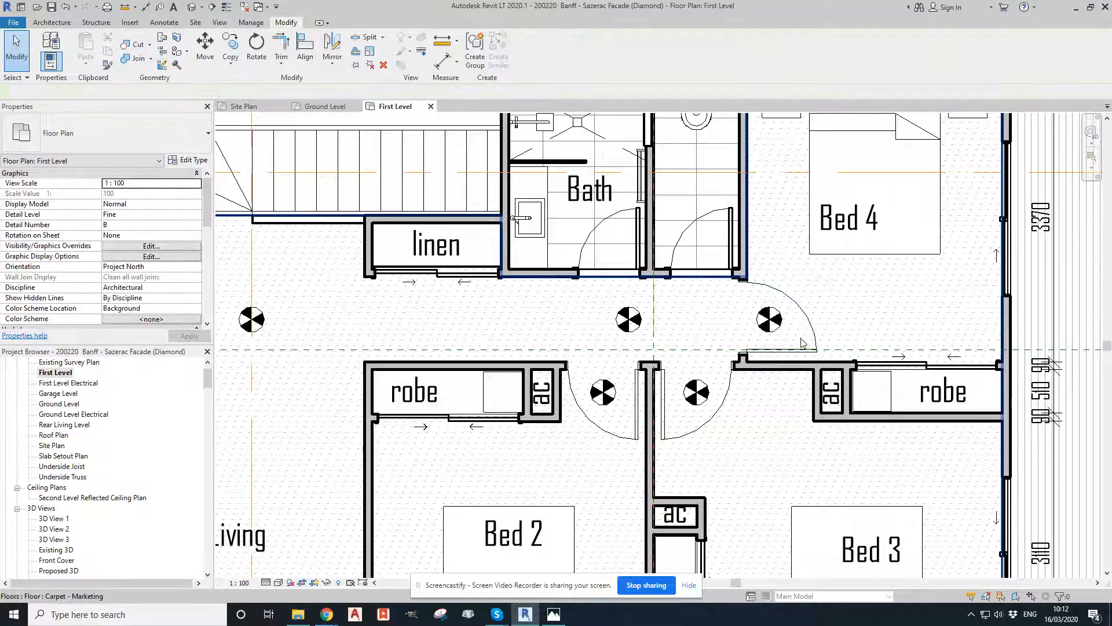
{"action": "left_click", "coordinate": [802, 342]}
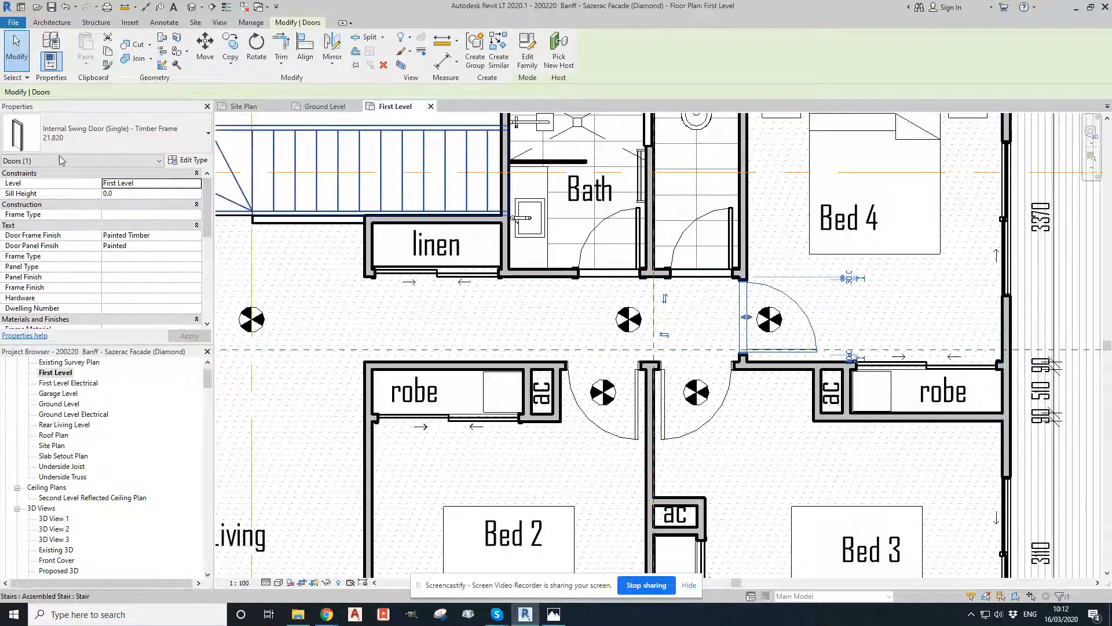
{"action": "left_click", "coordinate": [732, 261]}
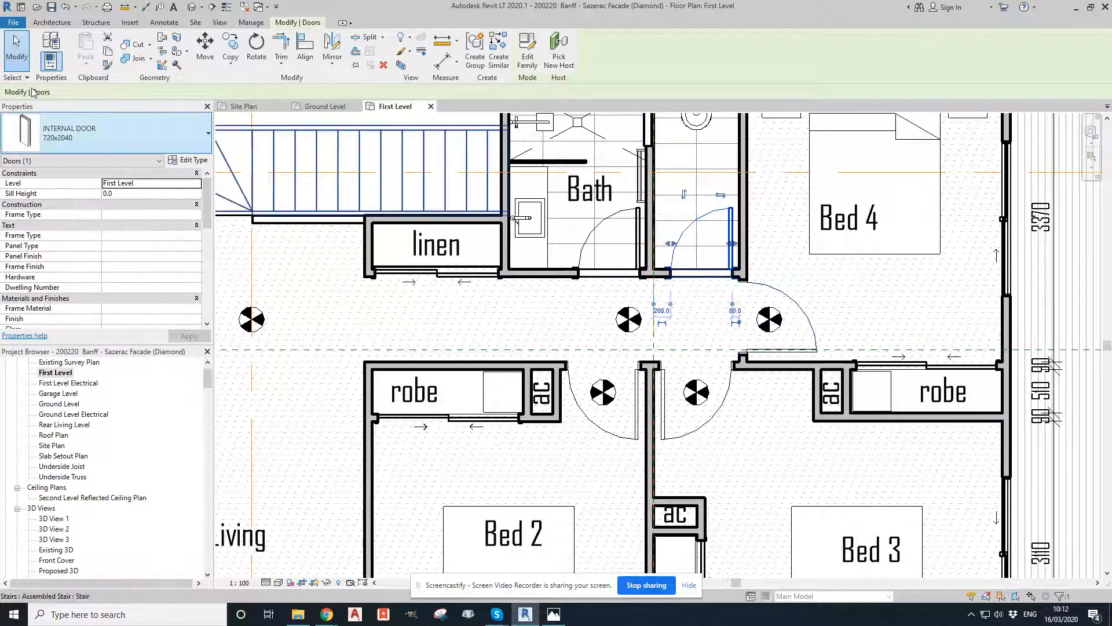
{"action": "left_click", "coordinate": [108, 67]}
{"action": "left_click", "coordinate": [630, 219]}
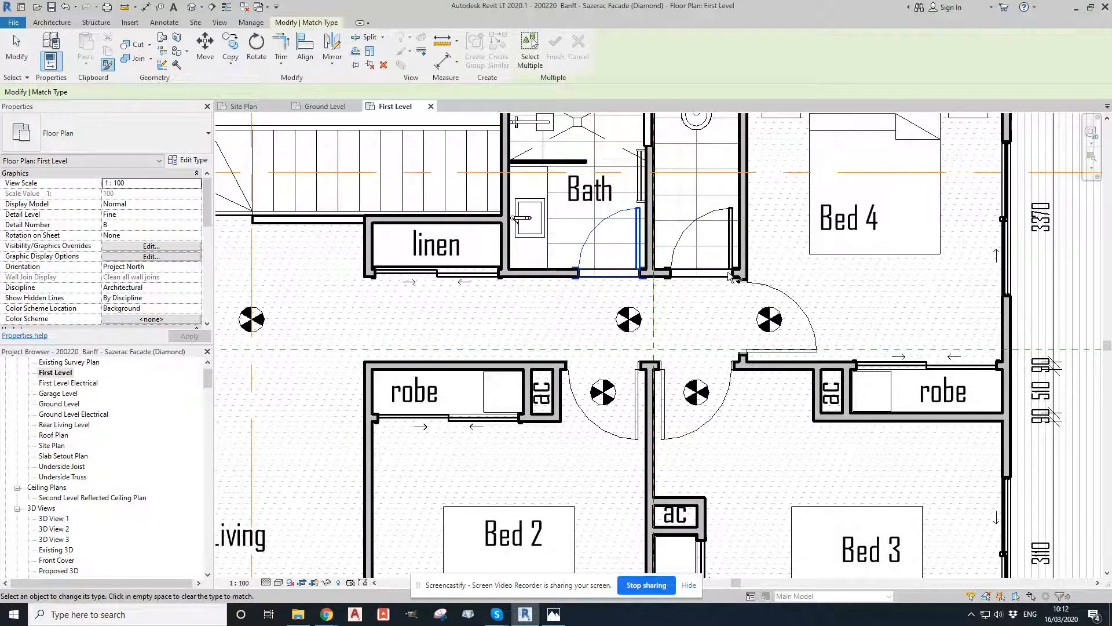
{"action": "key", "text": "Escape"}
{"action": "key", "text": "Escape"}
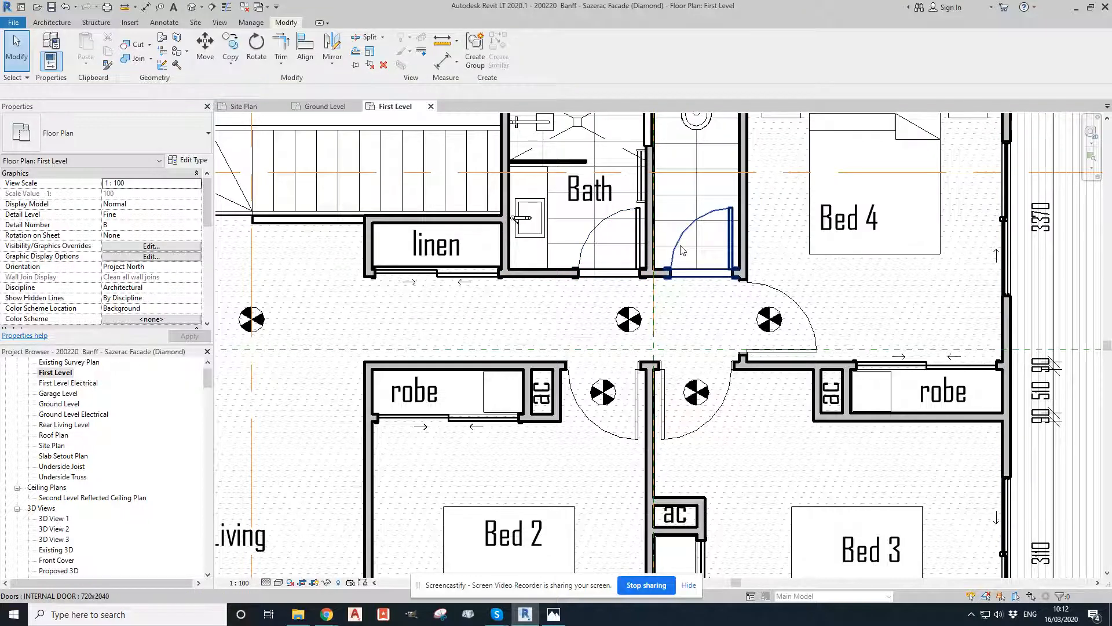
{"action": "right_click", "coordinate": [680, 246]}
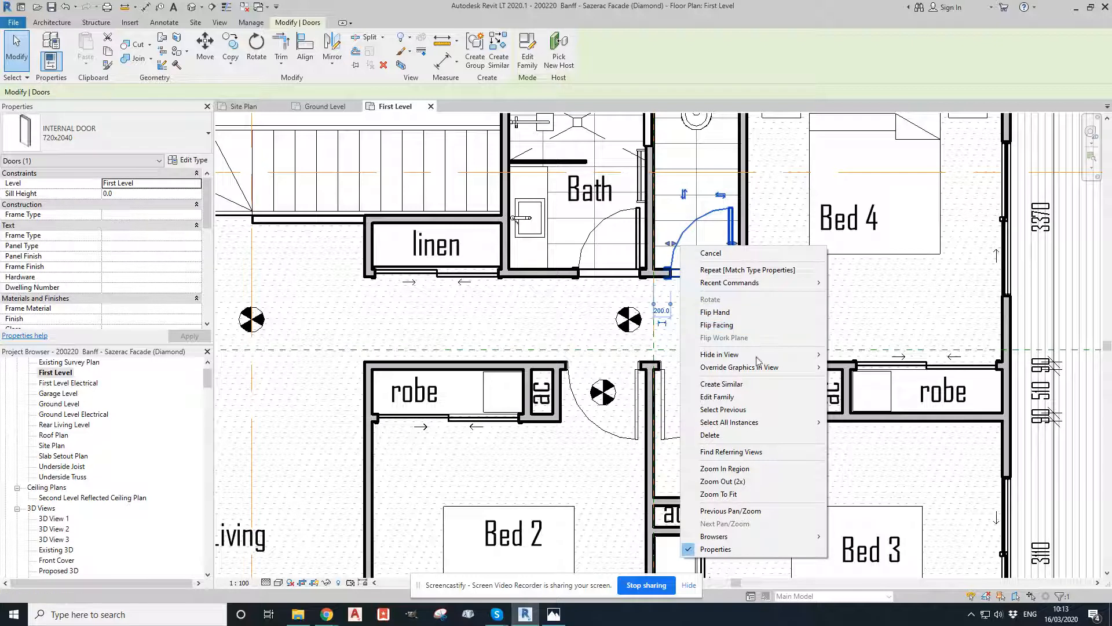
Change the toilet door's type to Internal Swing Door (Single) - Timber Frame 21.820 and flip it to swing into the toilet
{"action": "left_click", "coordinate": [704, 220]}
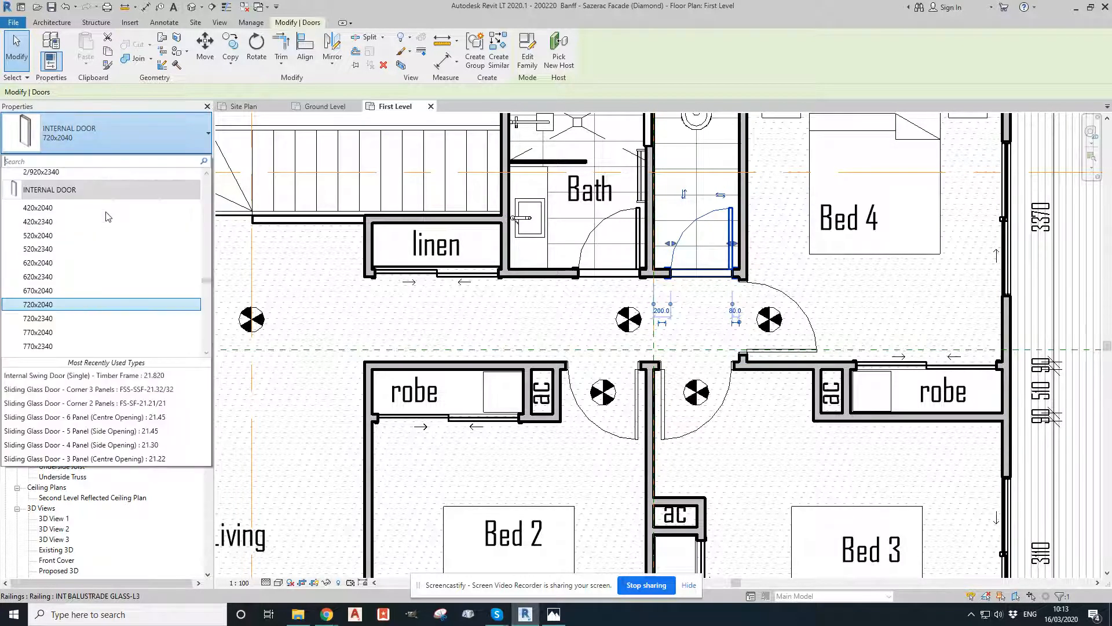
{"action": "type", "text": "internal"}
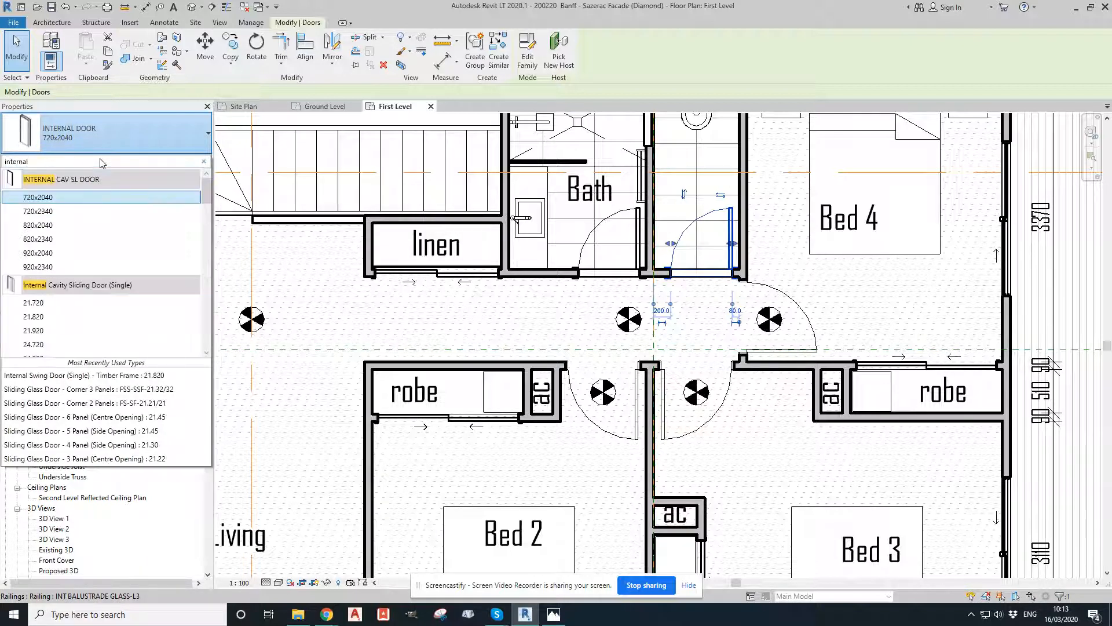
{"action": "scroll", "coordinate": [85, 285], "scroll_direction": "down", "scroll_amount": 10}
{"action": "scroll", "coordinate": [85, 288], "scroll_direction": "up", "scroll_amount": 3}
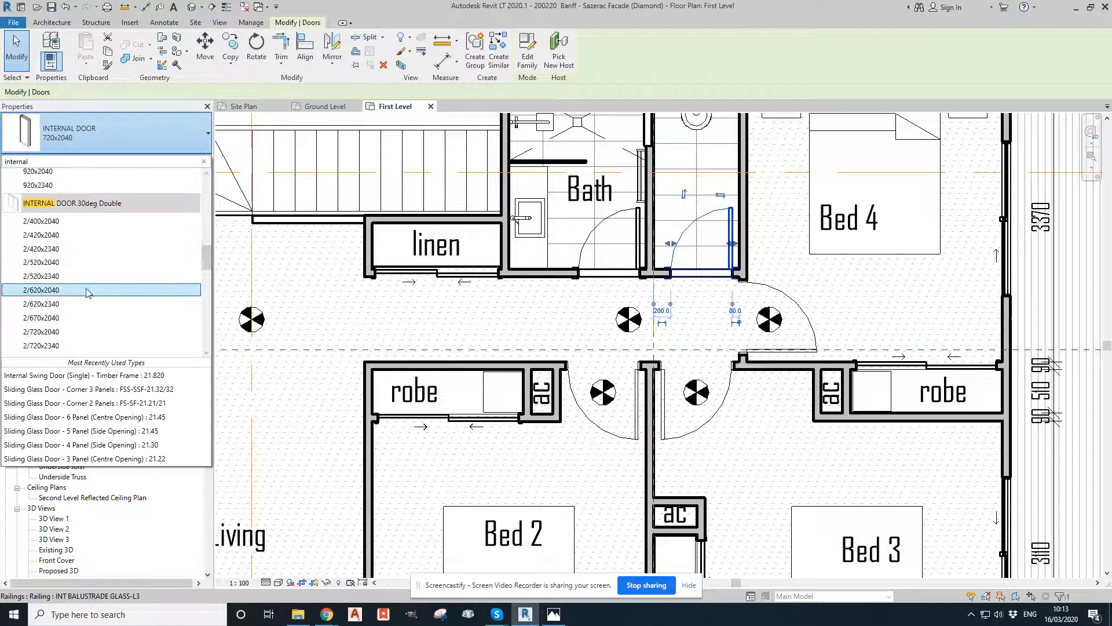
{"action": "scroll", "coordinate": [75, 301], "scroll_direction": "down", "scroll_amount": 5}
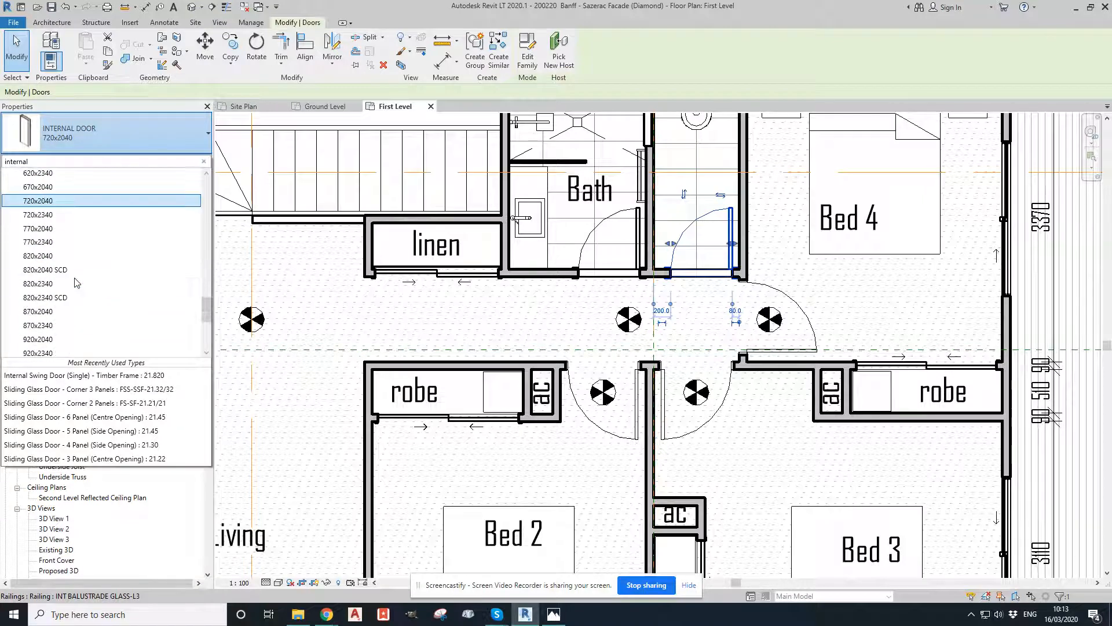
{"action": "scroll", "coordinate": [68, 320], "scroll_direction": "down", "scroll_amount": 1}
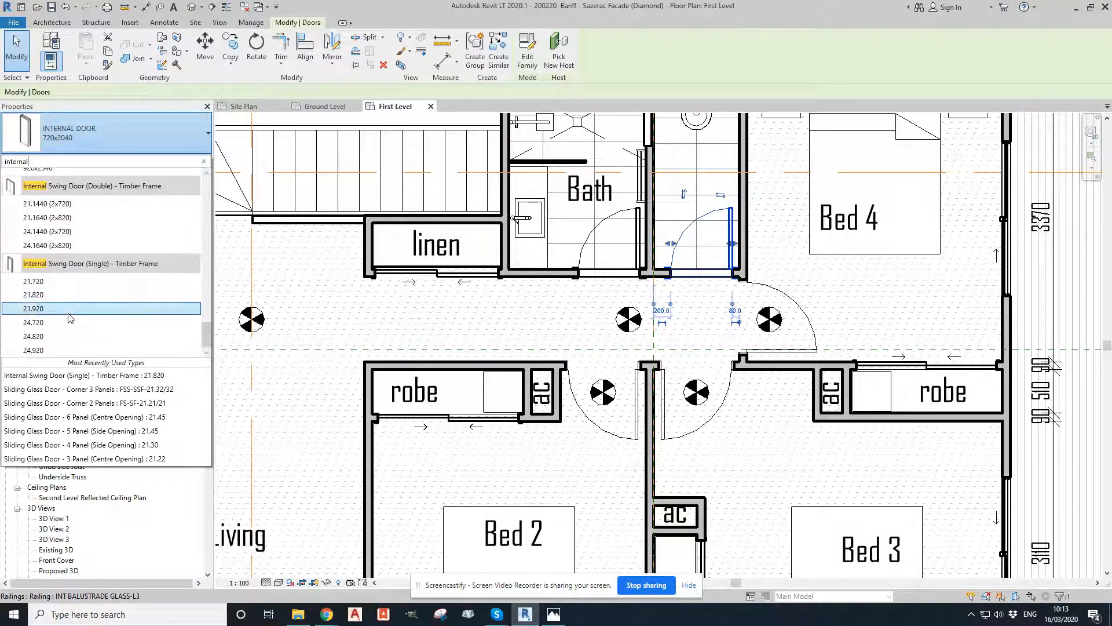
{"action": "left_click", "coordinate": [48, 294]}
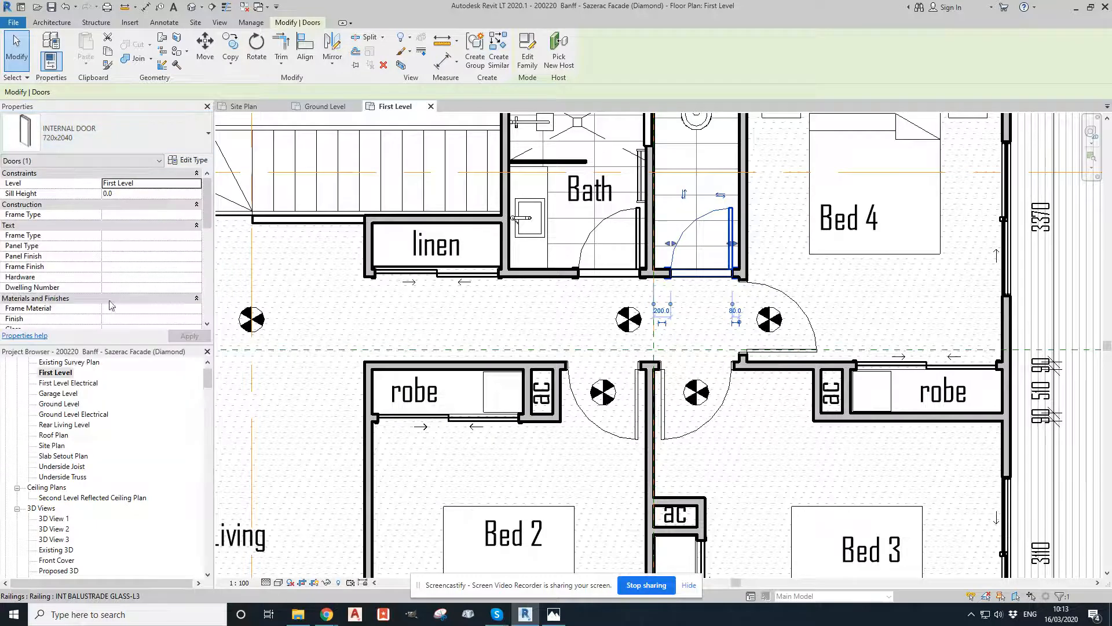
{"action": "left_click", "coordinate": [684, 195]}
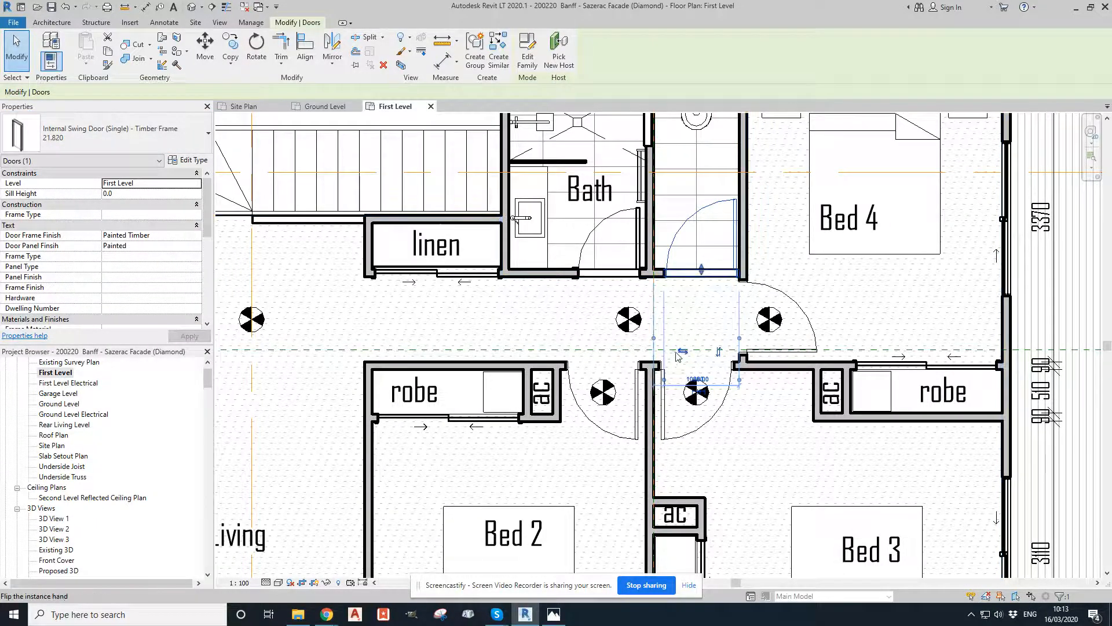
Nudge the toilet door away from the Bed 4 wall to an offset of 80 mm
{"action": "key", "text": "Escape"}
{"action": "left_click", "coordinate": [672, 254]}
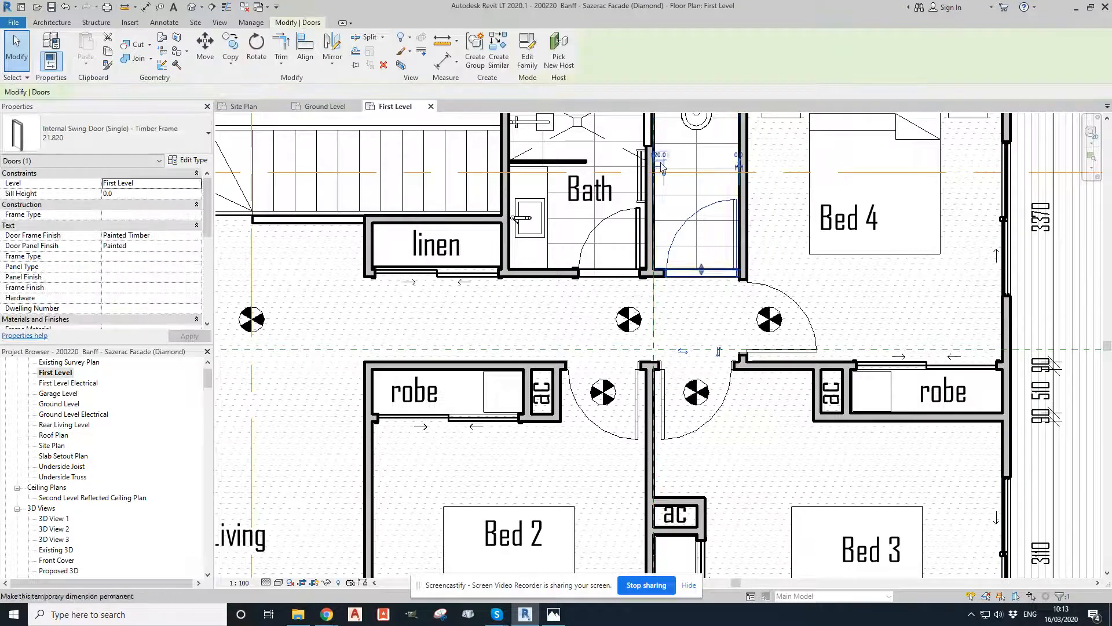
{"action": "key", "text": "Left"}
{"action": "key", "text": "Left"}
{"action": "key", "text": "Left"}
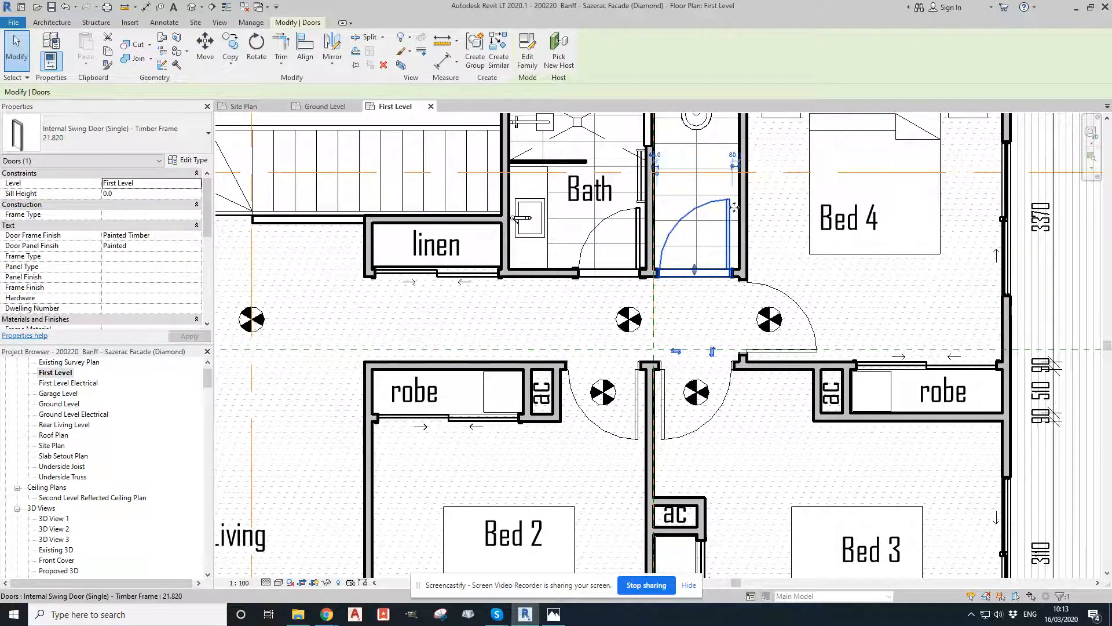
Examine the toilet door's offset dimensions to the walls on both sides
{"action": "scroll", "coordinate": [735, 162], "scroll_direction": "up", "scroll_amount": 5}
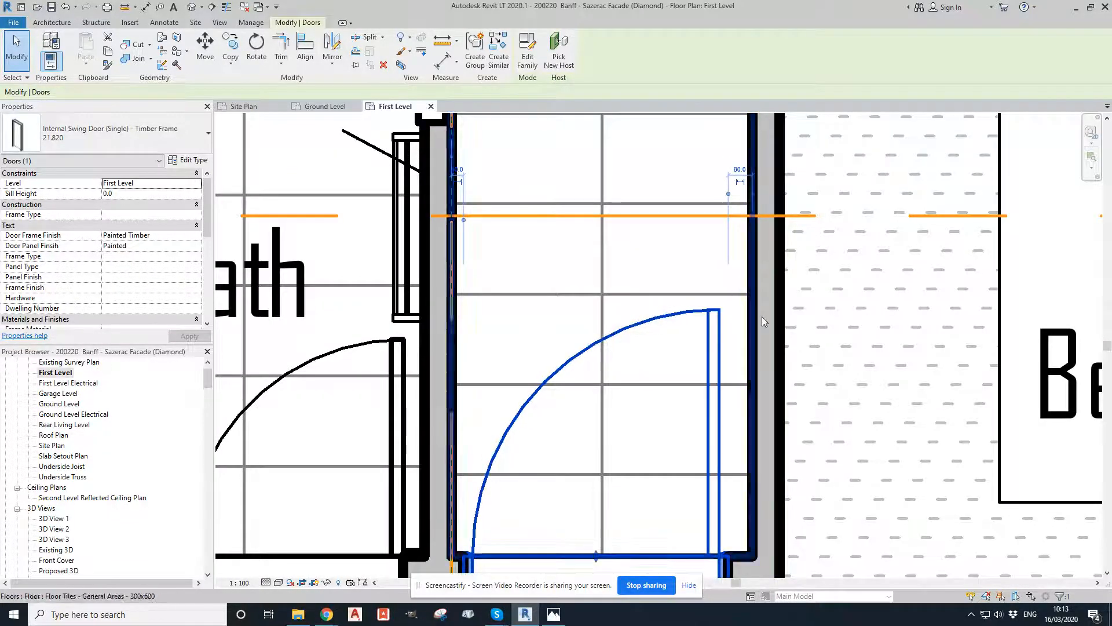
{"action": "scroll", "coordinate": [741, 326], "scroll_direction": "down", "scroll_amount": 3}
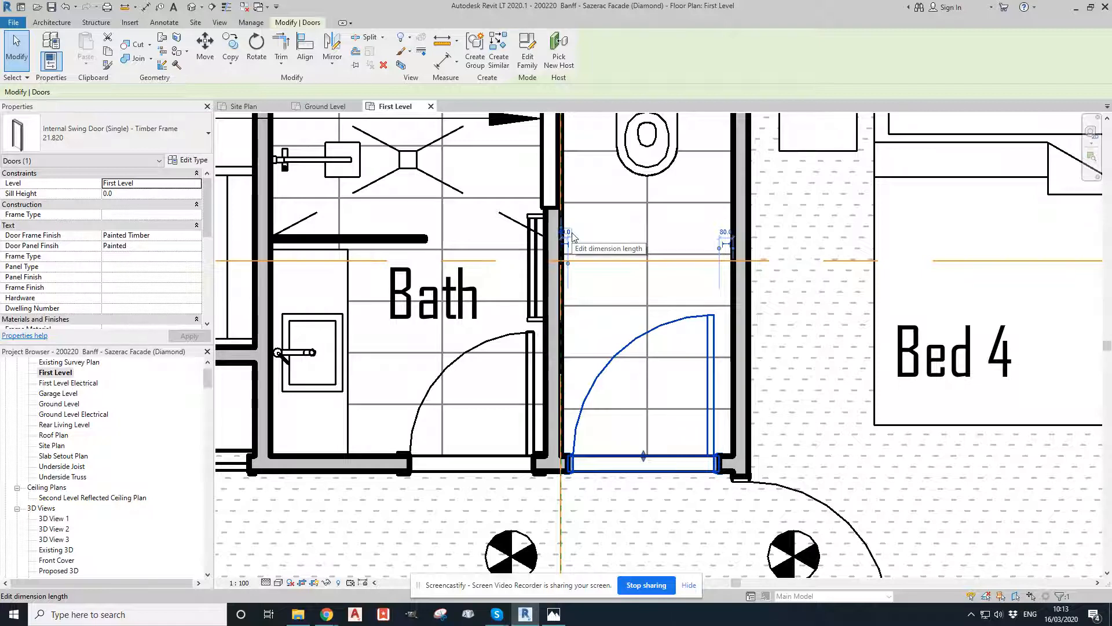
{"action": "scroll", "coordinate": [573, 237], "scroll_direction": "up", "scroll_amount": 3}
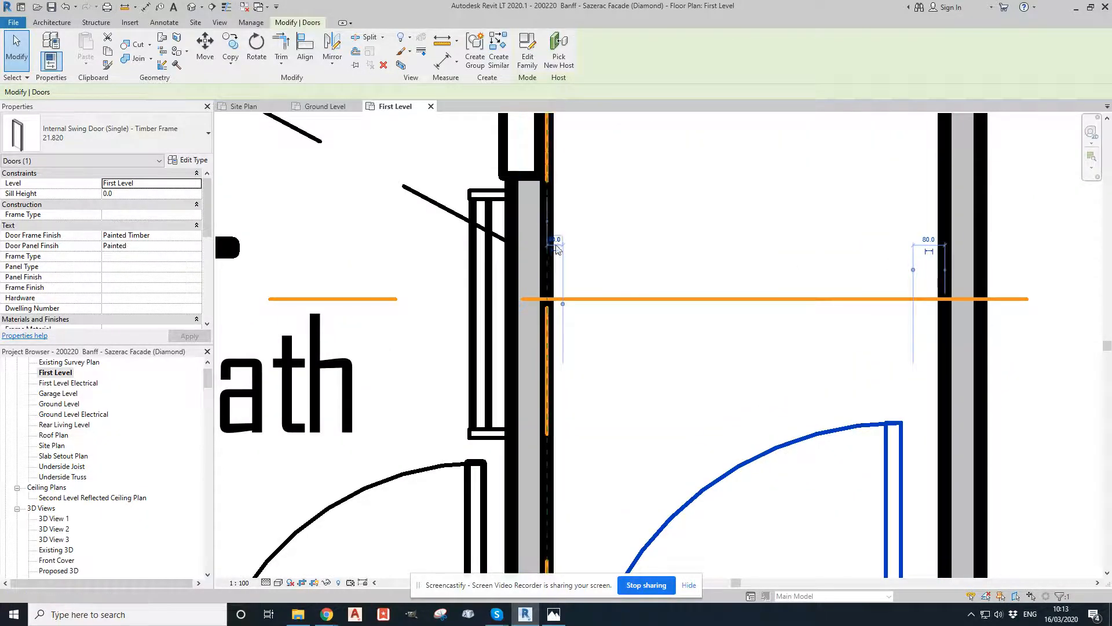
{"action": "left_click", "coordinate": [556, 245]}
{"action": "key", "text": "Escape"}
Measure the toilet's clear width between its two side walls
{"action": "scroll", "coordinate": [616, 250], "scroll_direction": "down", "scroll_amount": 3}
{"action": "key", "text": "m"}
{"action": "key", "text": "e"}
{"action": "left_click", "coordinate": [591, 225]}
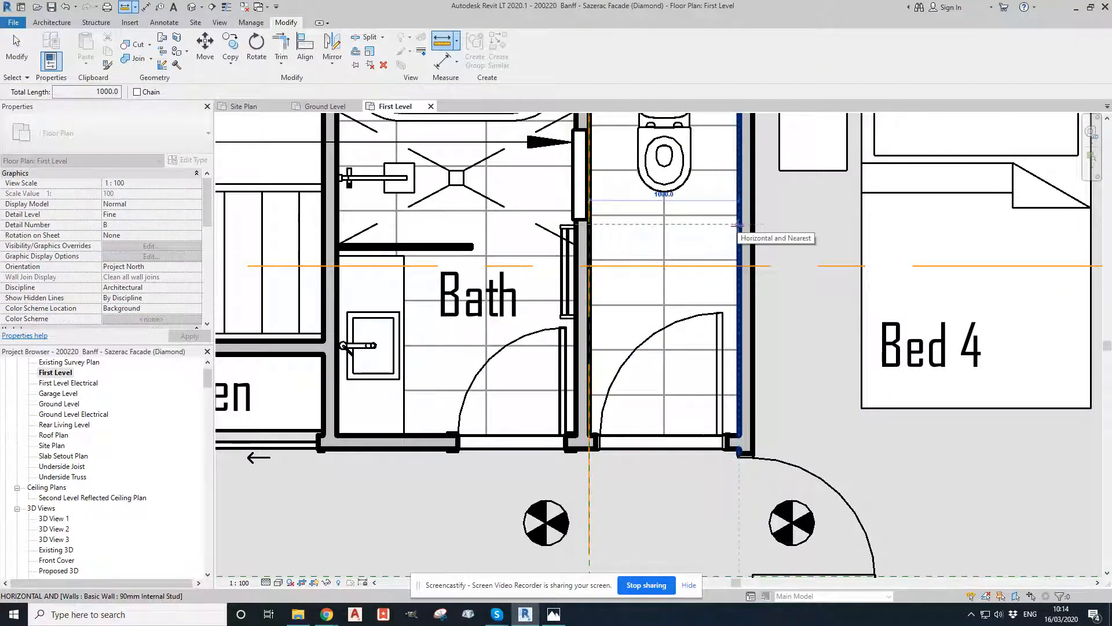
{"action": "key", "text": "Escape"}
{"action": "key", "text": "Escape"}
{"action": "left_click", "coordinate": [725, 339]}
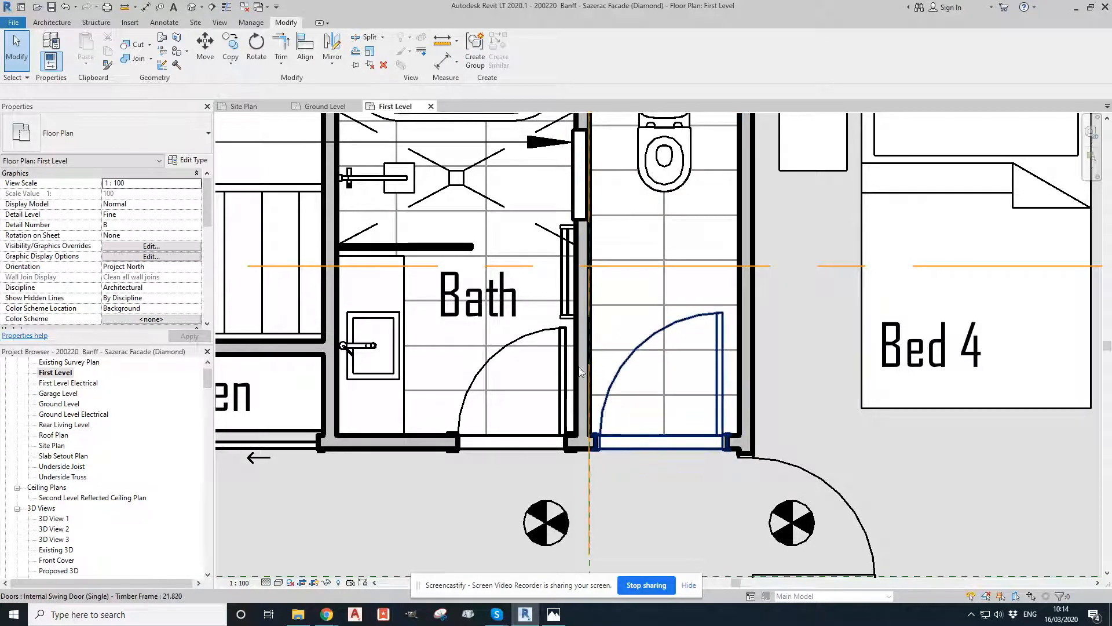
Select all instances of the linen cupboard's Quickslide 2 Leaf door type in the entire project and change them to Robe Slider - 2 Panel 21.15
{"action": "scroll", "coordinate": [580, 371], "scroll_direction": "down", "scroll_amount": 6}
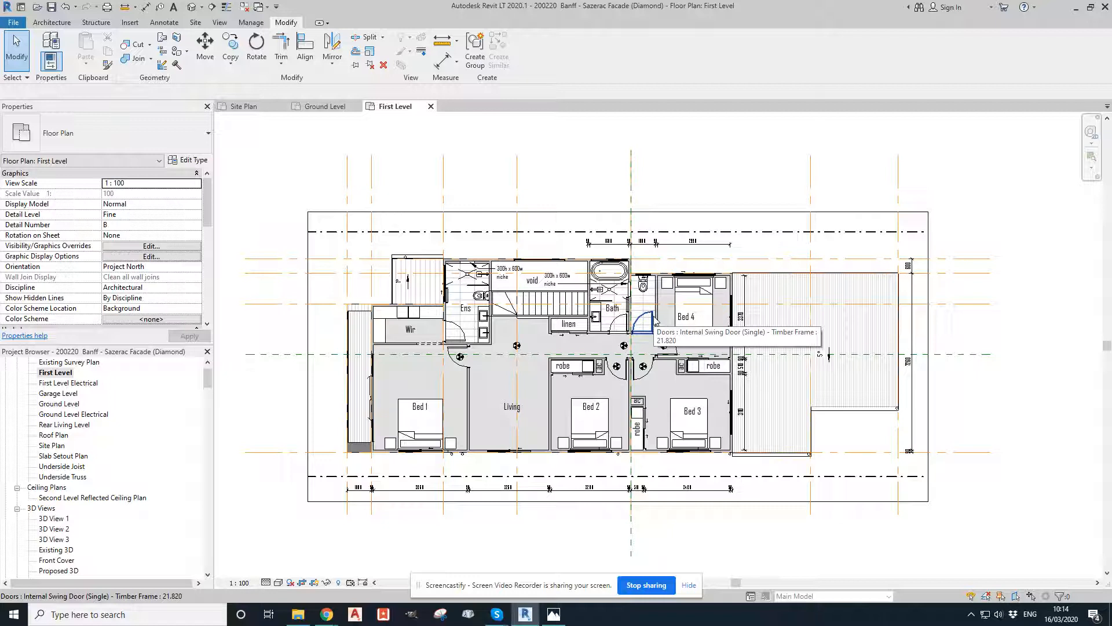
{"action": "scroll", "coordinate": [655, 321], "scroll_direction": "up", "scroll_amount": 6}
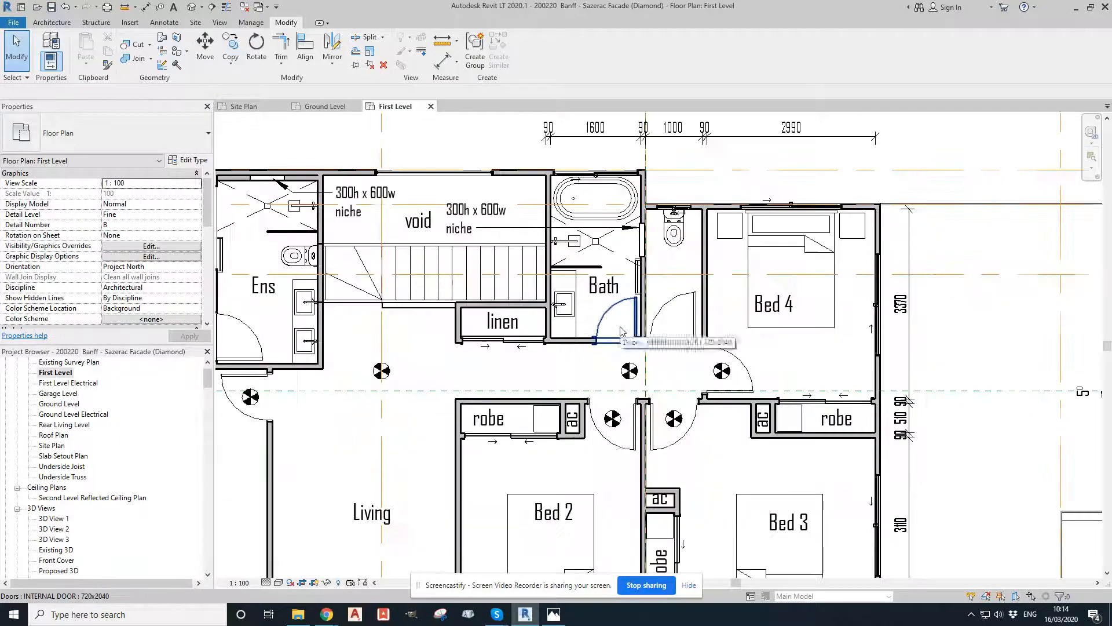
{"action": "scroll", "coordinate": [694, 346], "scroll_direction": "down", "scroll_amount": 4}
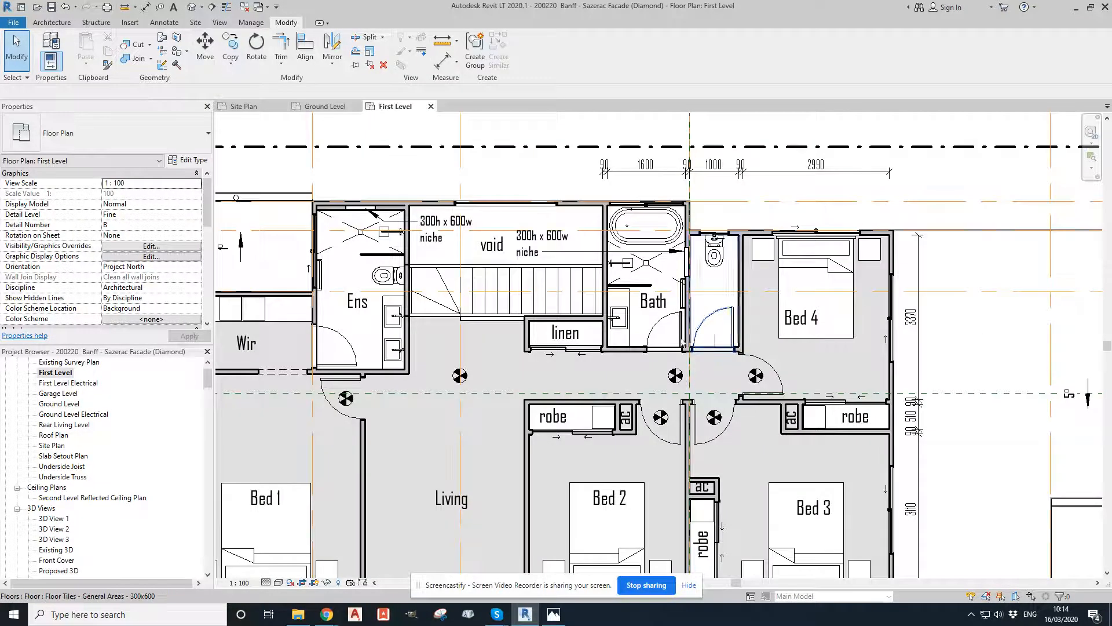
{"action": "middle_click_drag", "start_coordinate": [581, 368], "coordinate": [705, 282]}
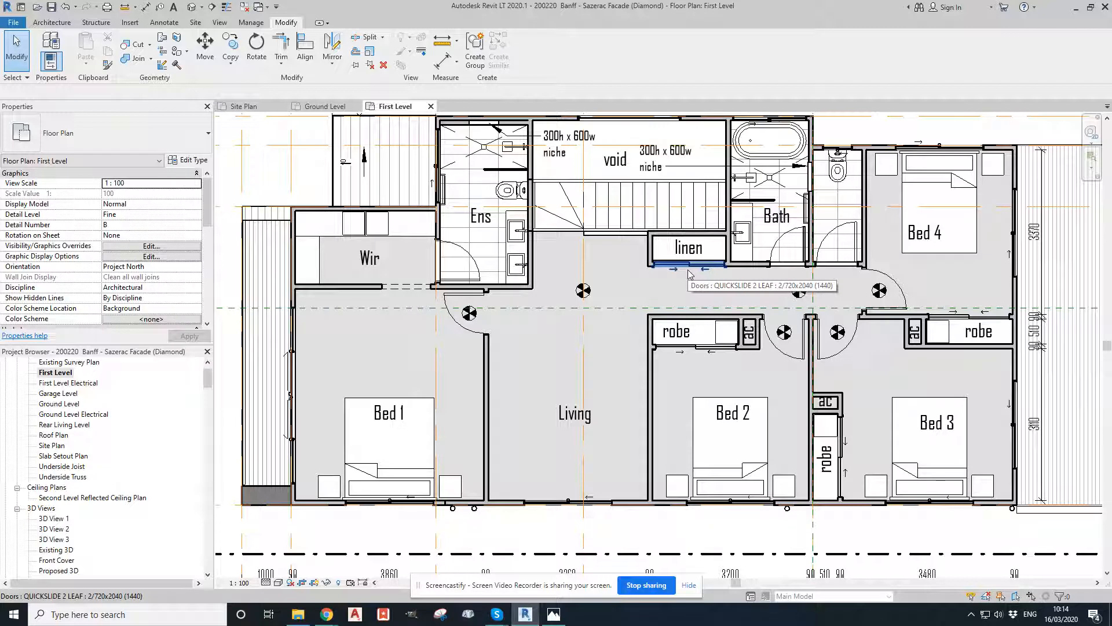
{"action": "left_click", "coordinate": [686, 271]}
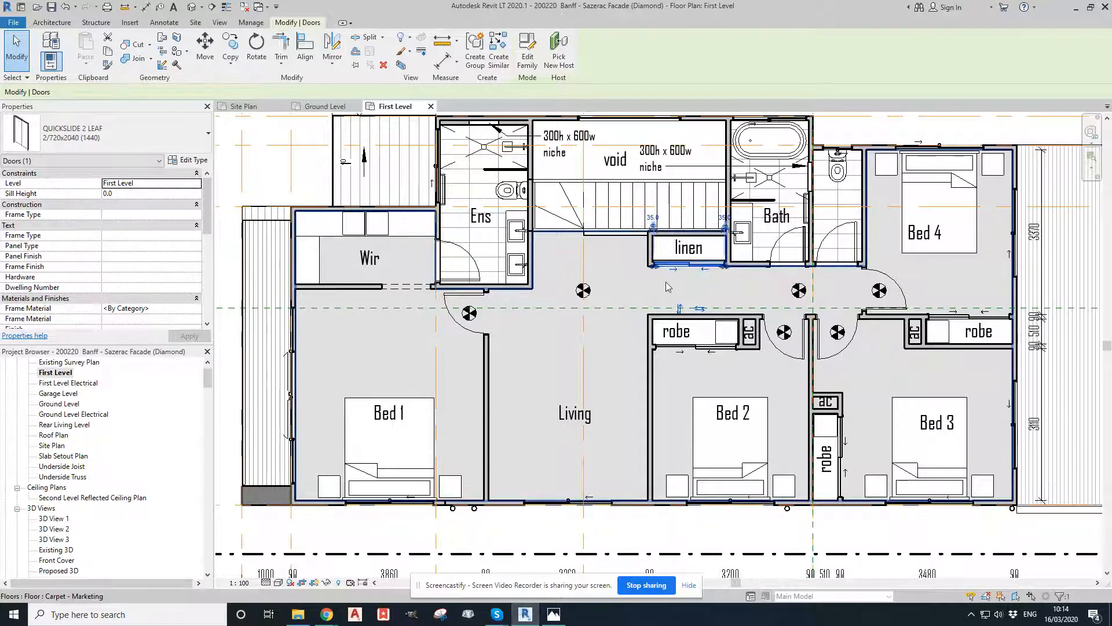
{"action": "right_click", "coordinate": [687, 268]}
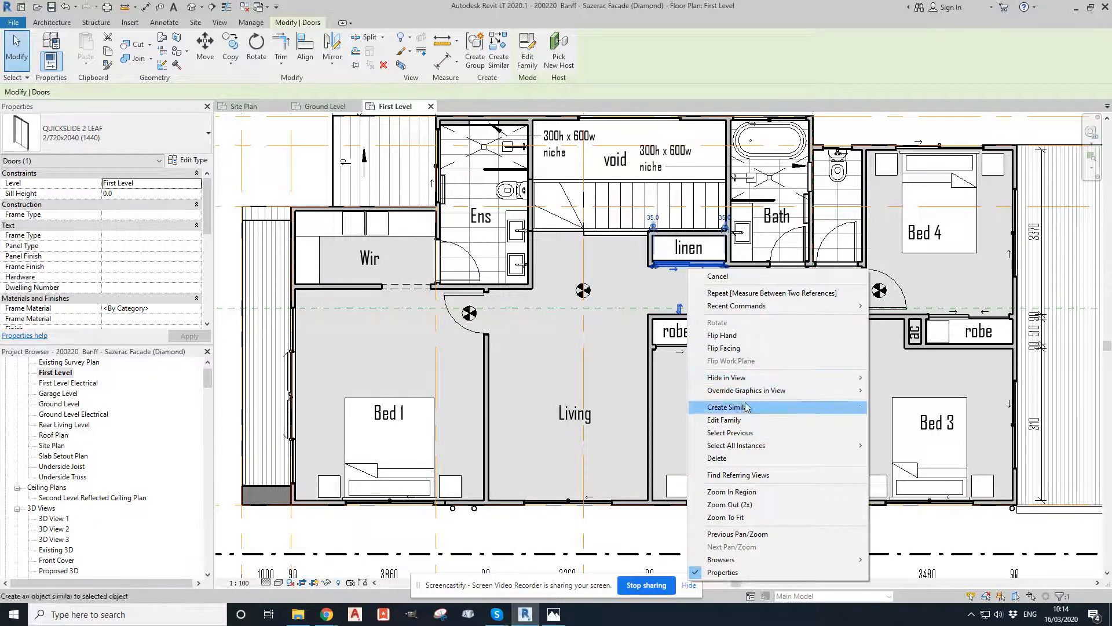
{"action": "mouse_move", "coordinate": [843, 448]}
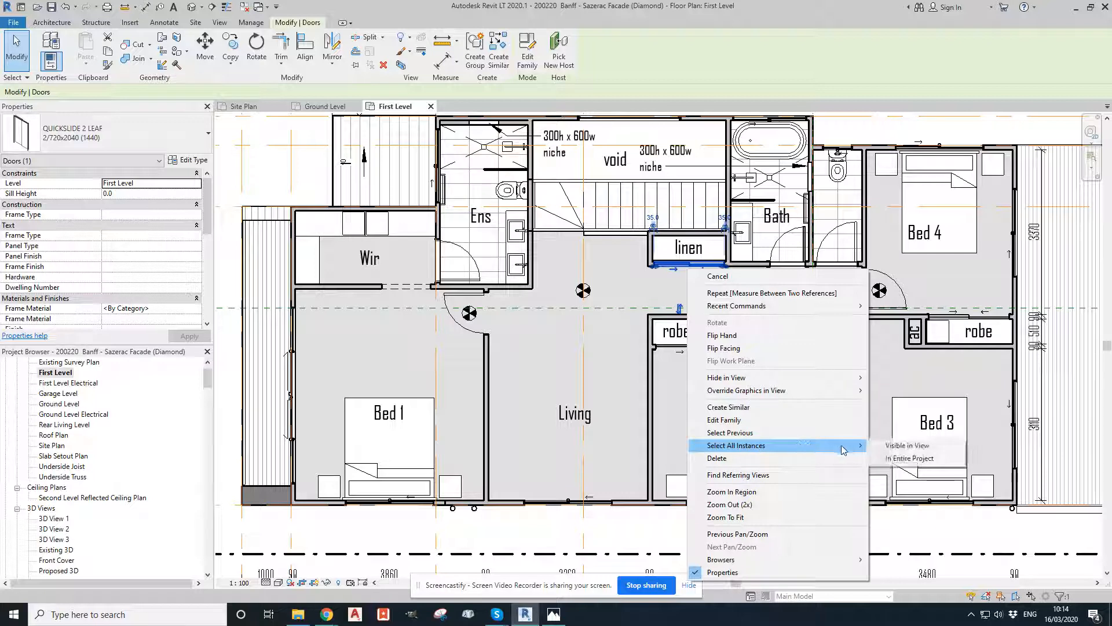
{"action": "left_click", "coordinate": [892, 459]}
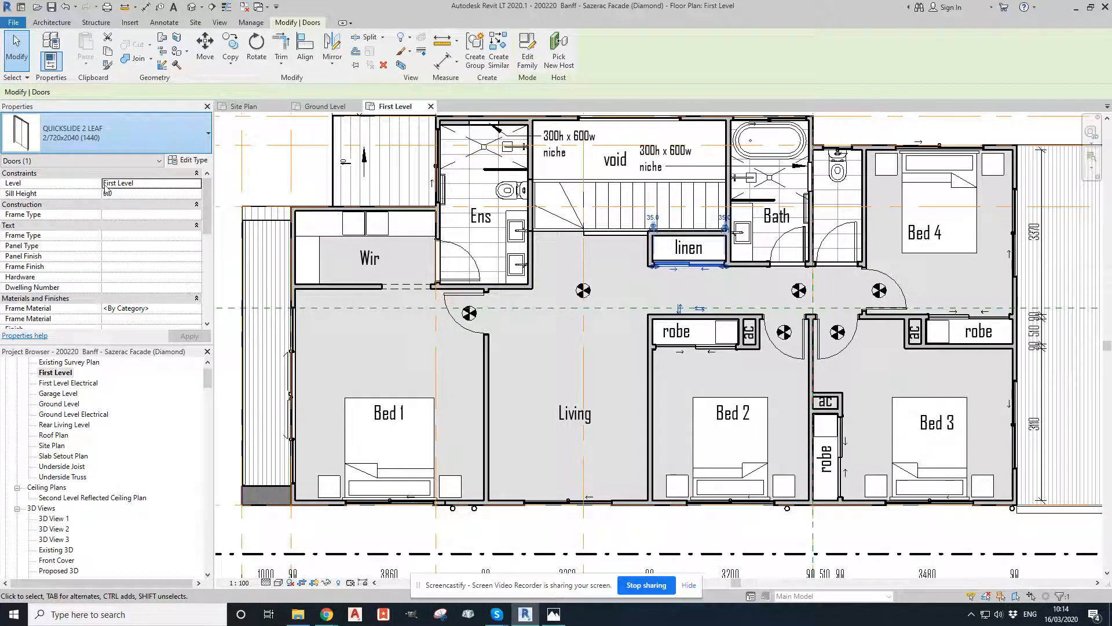
{"action": "left_click", "coordinate": [52, 133]}
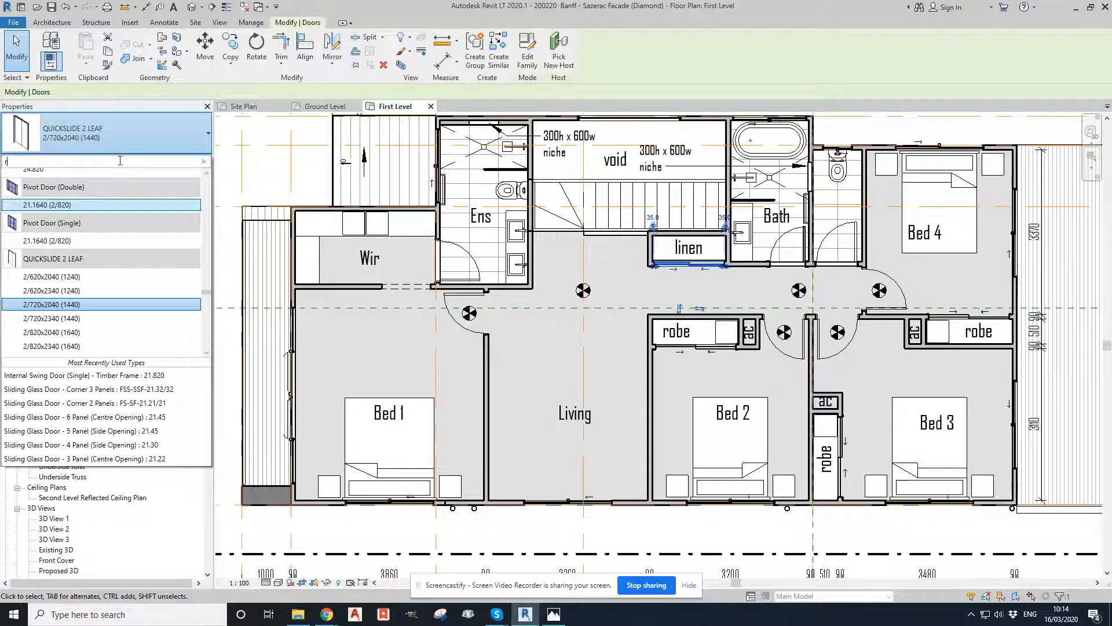
{"action": "type", "text": "obe"}
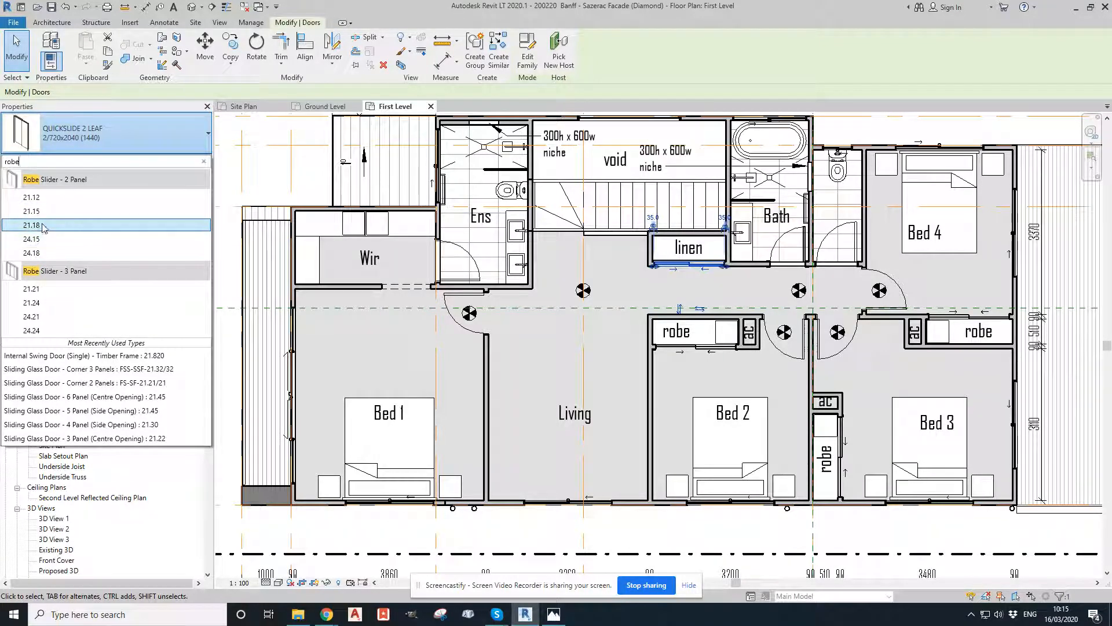
{"action": "mouse_move", "coordinate": [49, 228]}
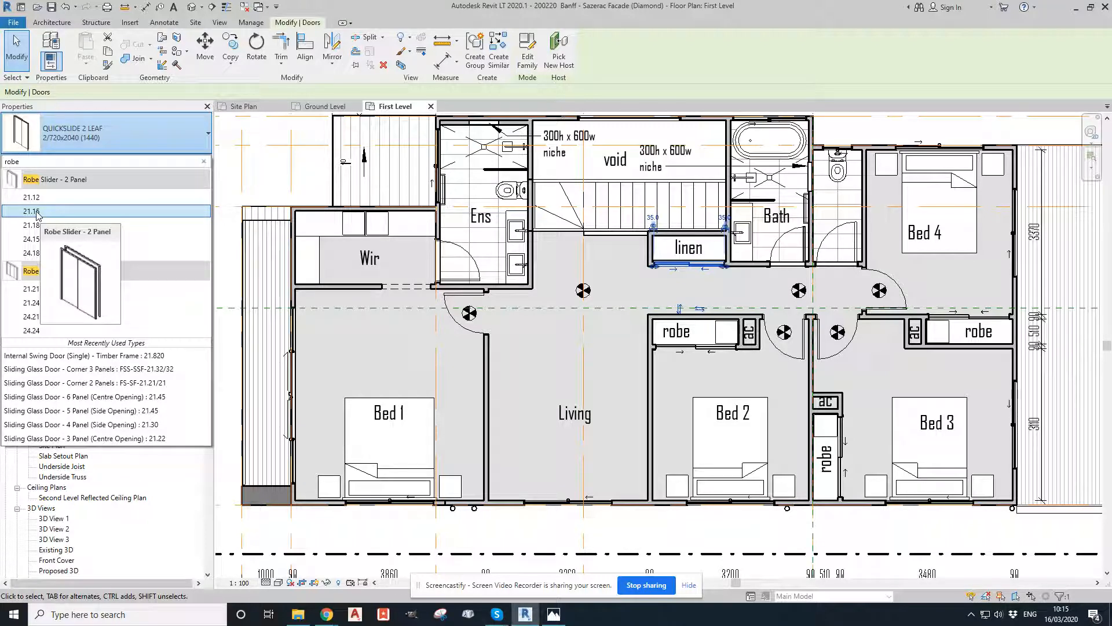
{"action": "left_click", "coordinate": [37, 212]}
Turn on thin lines and check how the linen cupboard's slider fits between its side walls
{"action": "scroll", "coordinate": [703, 268], "scroll_direction": "up", "scroll_amount": 2}
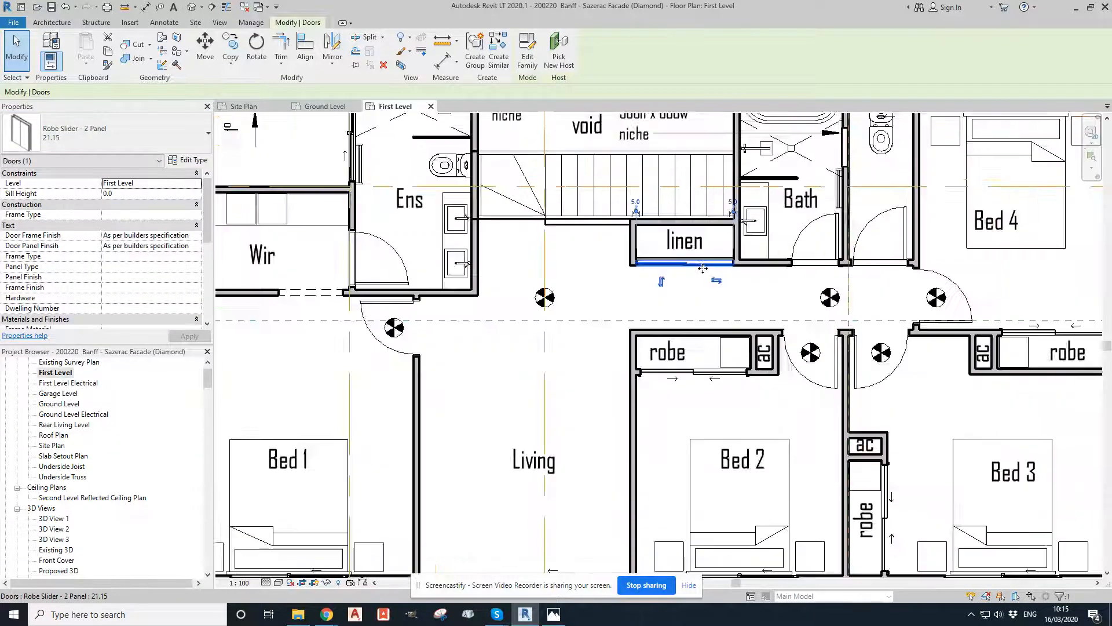
{"action": "scroll", "coordinate": [702, 268], "scroll_direction": "up", "scroll_amount": 5}
{"action": "scroll", "coordinate": [736, 235], "scroll_direction": "down", "scroll_amount": 3}
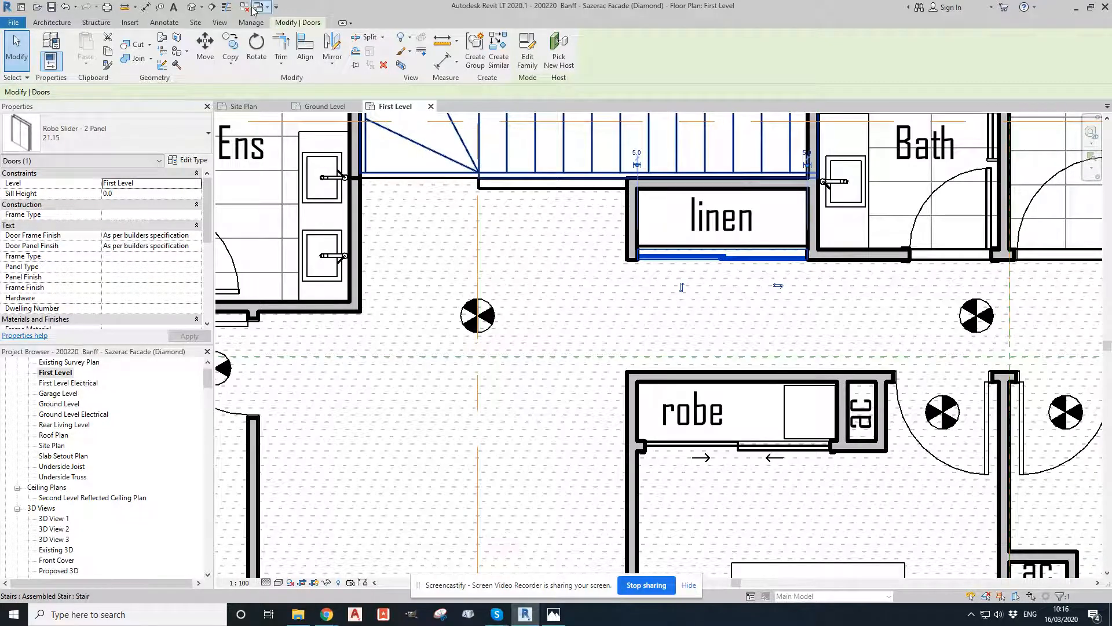
{"action": "left_click", "coordinate": [226, 7]}
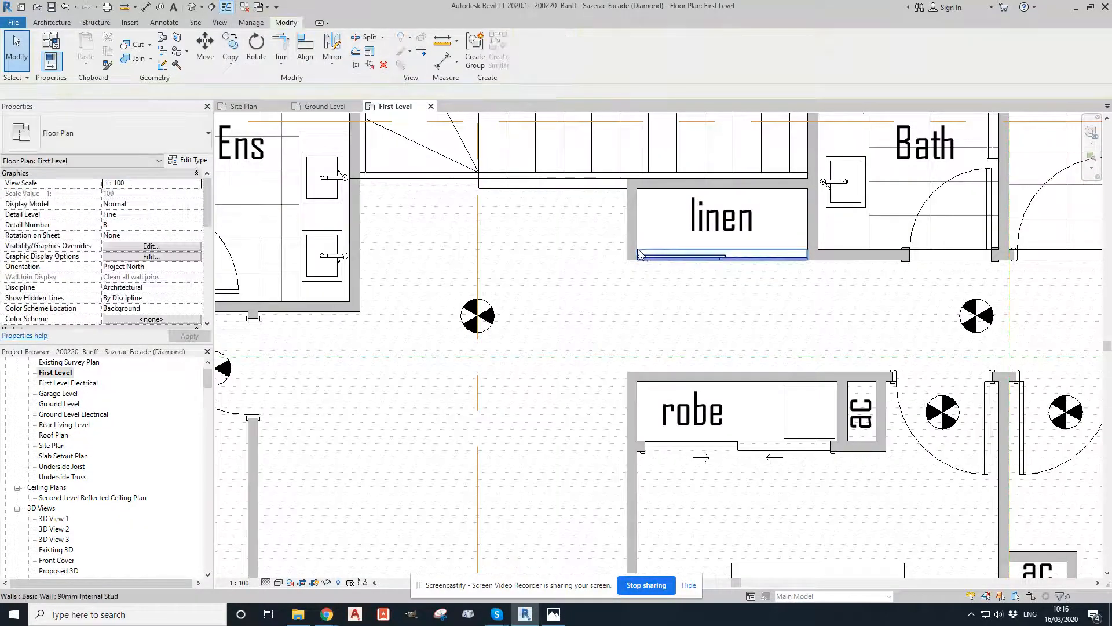
{"action": "scroll", "coordinate": [686, 256], "scroll_direction": "up", "scroll_amount": 5}
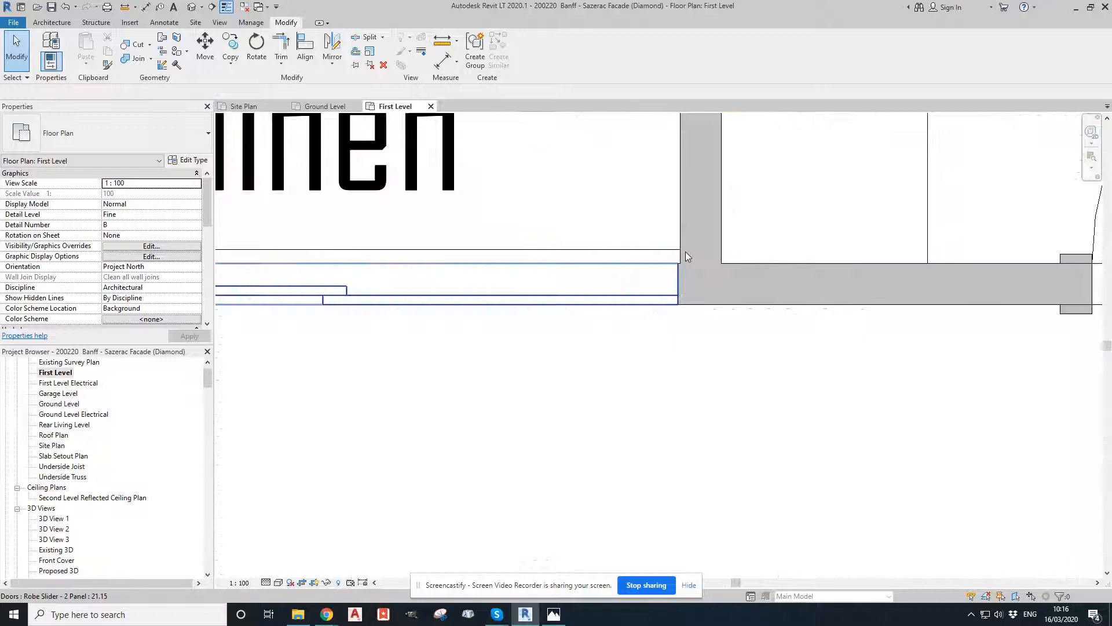
{"action": "left_click", "coordinate": [686, 256]}
{"action": "scroll", "coordinate": [683, 256], "scroll_direction": "down", "scroll_amount": 4}
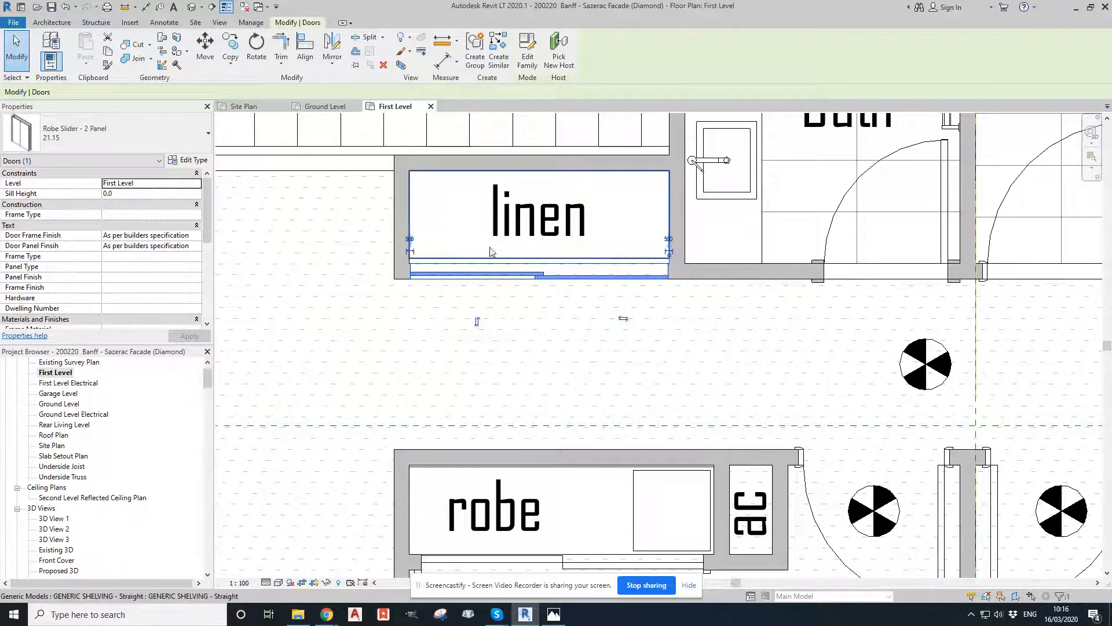
{"action": "scroll", "coordinate": [606, 290], "scroll_direction": "down", "scroll_amount": 3}
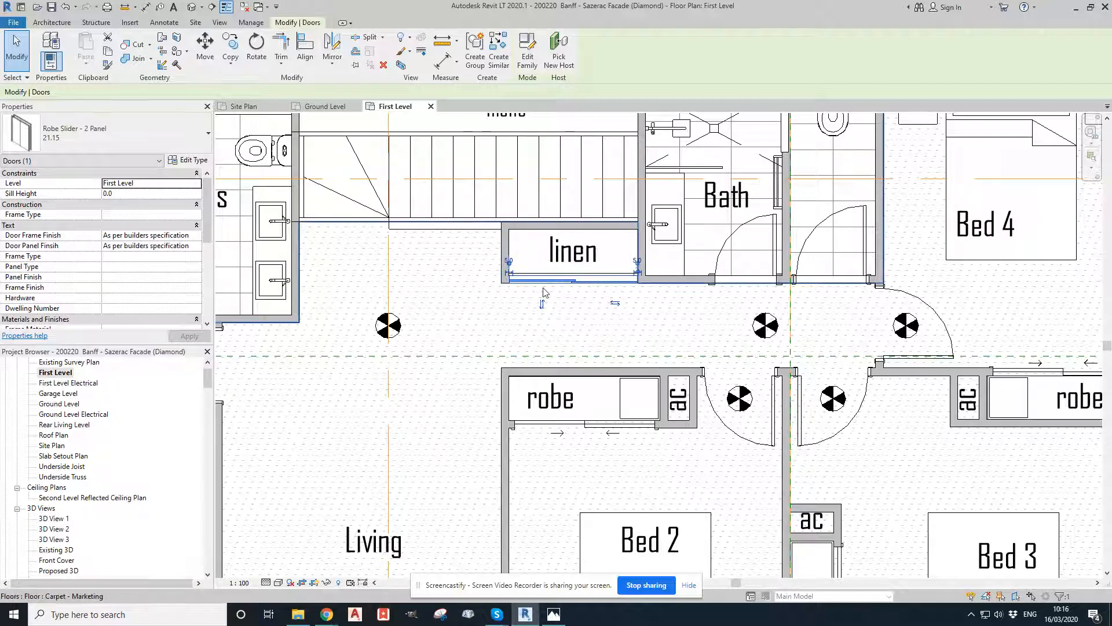
Inspect the linen cupboard's slider and the robe sliders in the neighbouring bedrooms
{"action": "middle_click_drag", "start_coordinate": [555, 343], "coordinate": [583, 247]}
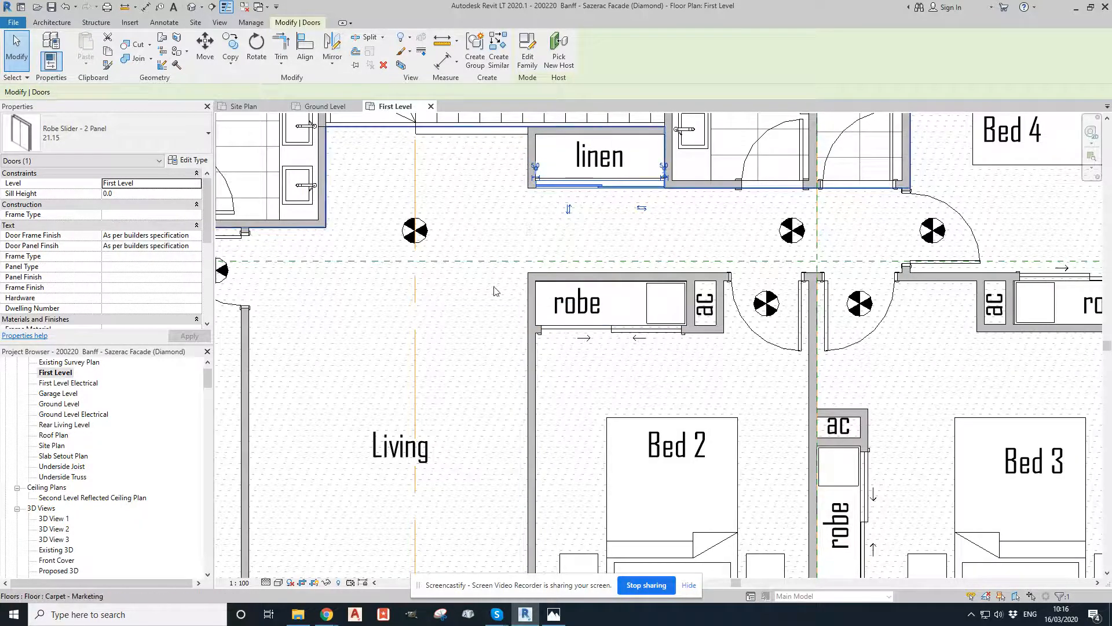
{"action": "scroll", "coordinate": [493, 292], "scroll_direction": "down", "scroll_amount": 2}
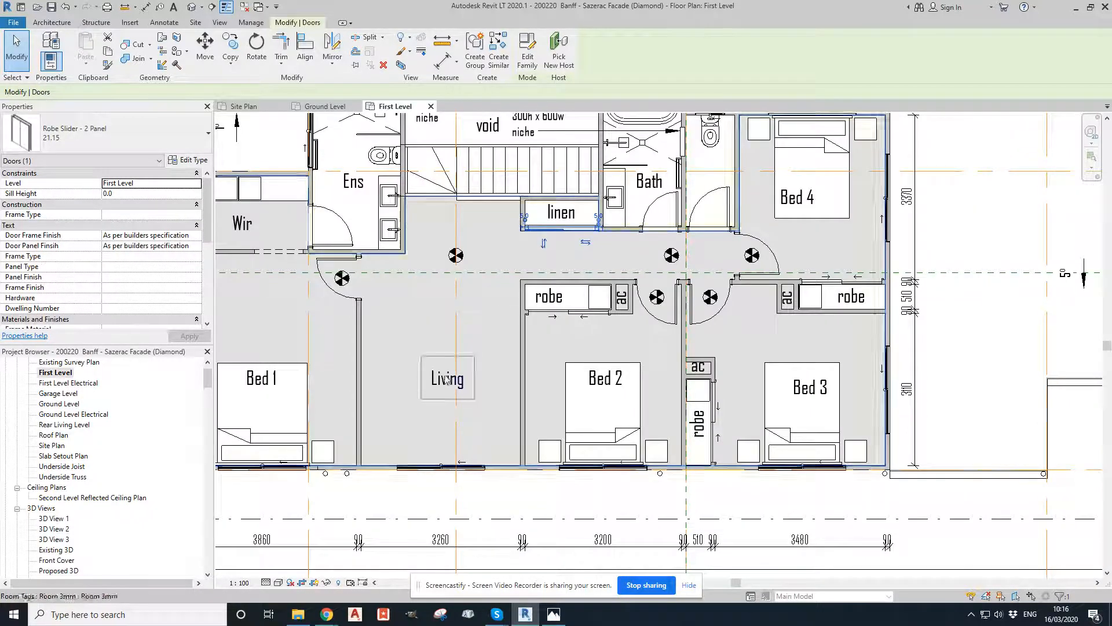
{"action": "scroll", "coordinate": [487, 310], "scroll_direction": "down", "scroll_amount": 2}
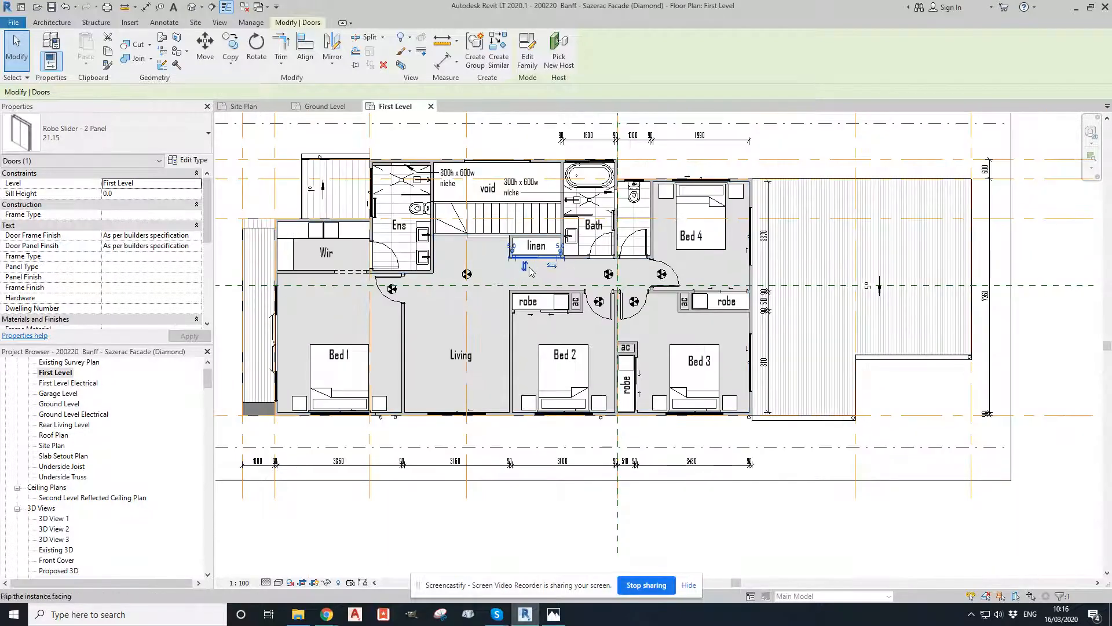
{"action": "key", "text": "Escape"}
{"action": "scroll", "coordinate": [537, 265], "scroll_direction": "up", "scroll_amount": 6}
{"action": "left_click", "coordinate": [526, 270]}
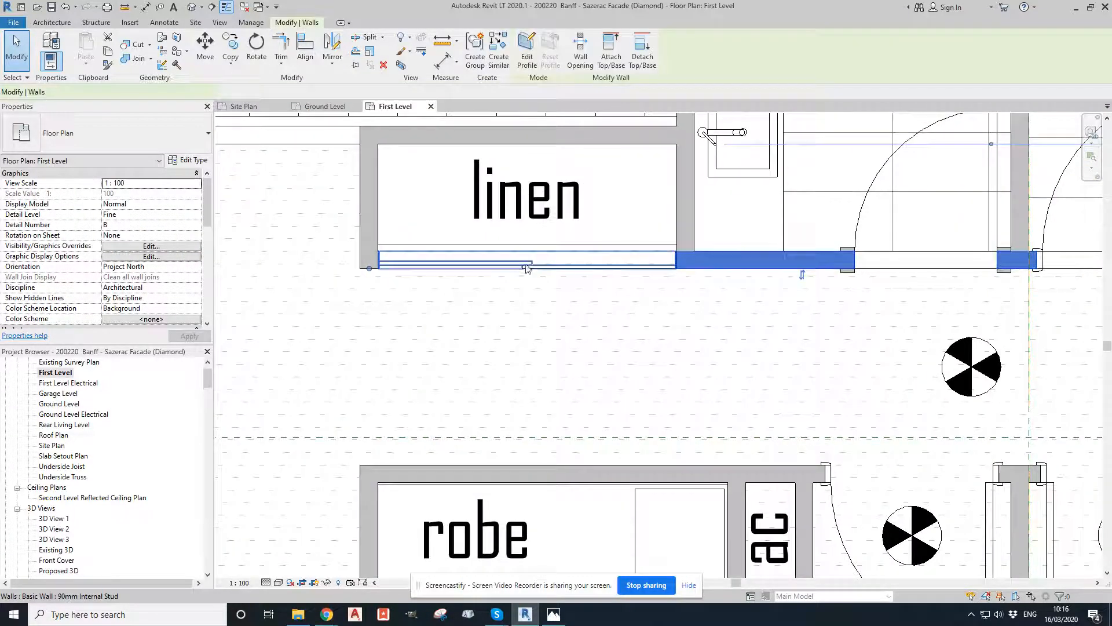
{"action": "left_click", "coordinate": [526, 270]}
{"action": "scroll", "coordinate": [618, 294], "scroll_direction": "down", "scroll_amount": 2}
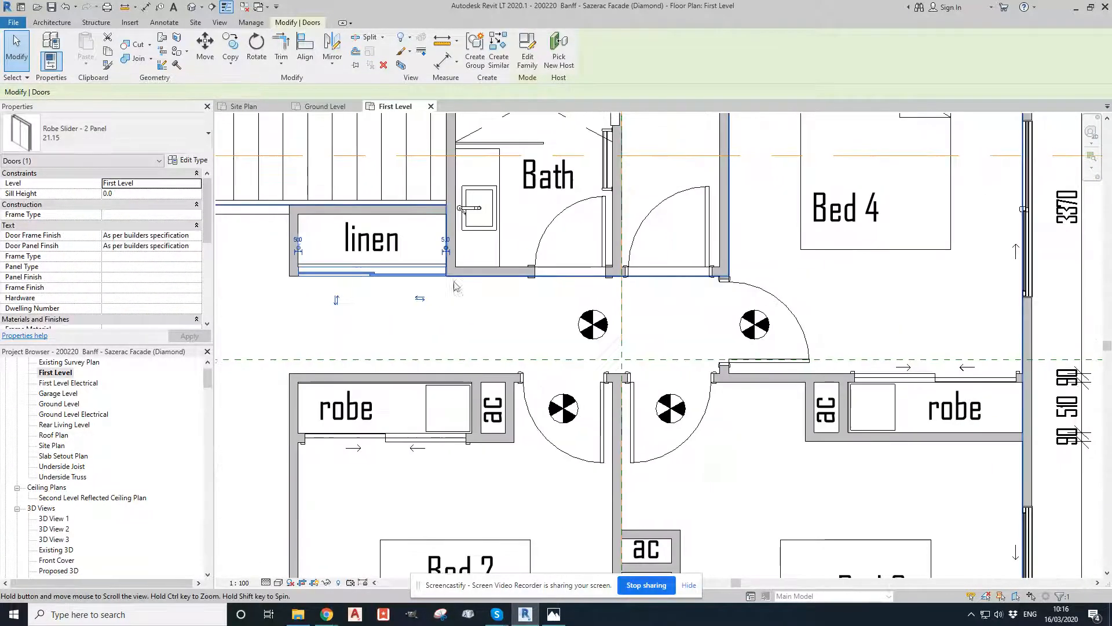
{"action": "middle_click_drag", "start_coordinate": [535, 383], "coordinate": [561, 219]}
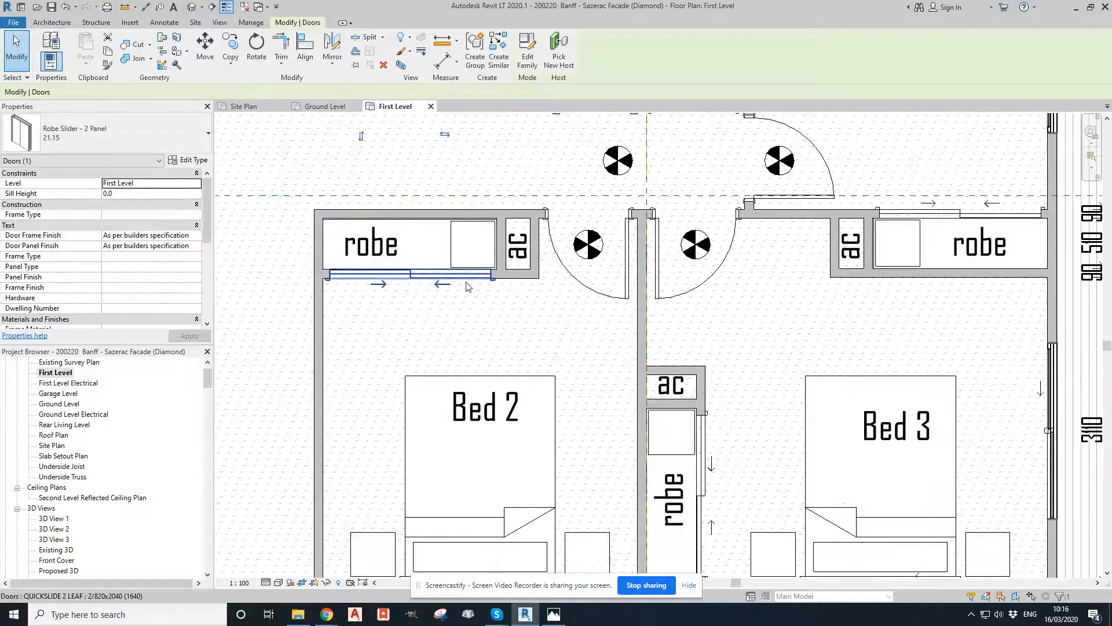
{"action": "scroll", "coordinate": [467, 278], "scroll_direction": "down", "scroll_amount": 1}
{"action": "scroll", "coordinate": [469, 283], "scroll_direction": "down", "scroll_amount": 2}
{"action": "key", "text": "Escape"}
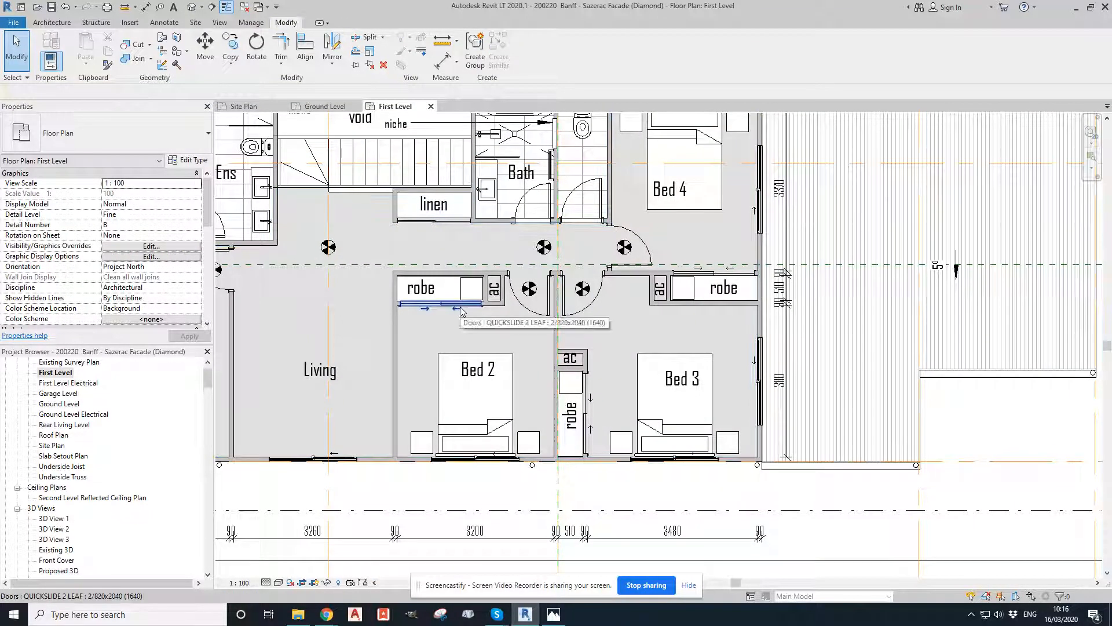
{"action": "middle_click_drag", "start_coordinate": [461, 311], "coordinate": [622, 315]}
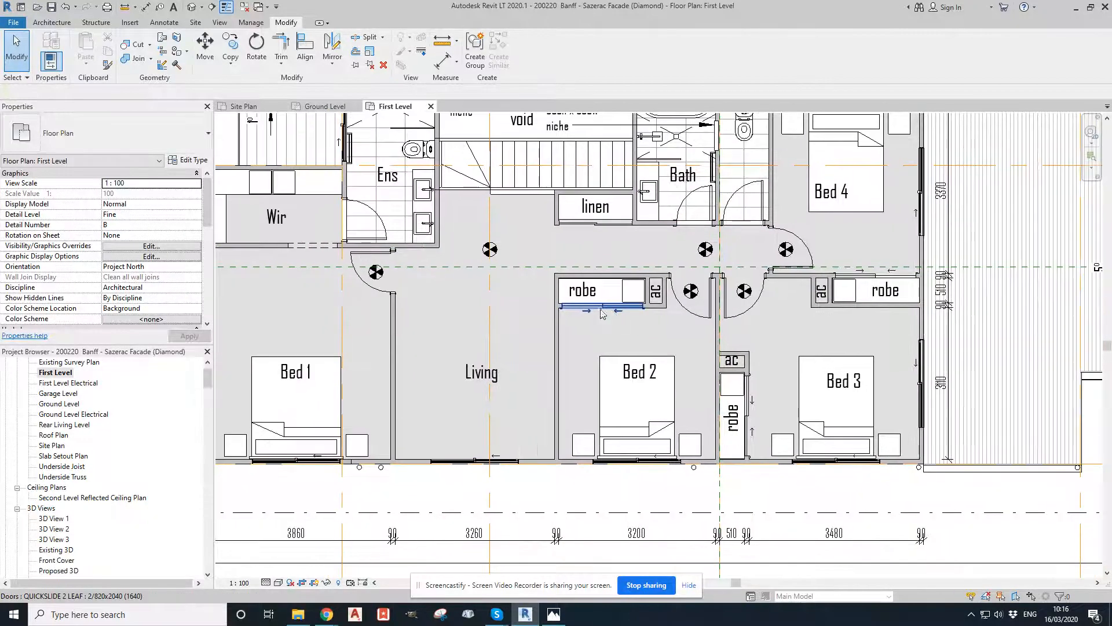
{"action": "scroll", "coordinate": [522, 303], "scroll_direction": "down", "scroll_amount": 2}
Check the type and placement of the sliding glass door between Bed 1 and the deck
{"action": "middle_click_drag", "start_coordinate": [522, 303], "coordinate": [640, 272]}
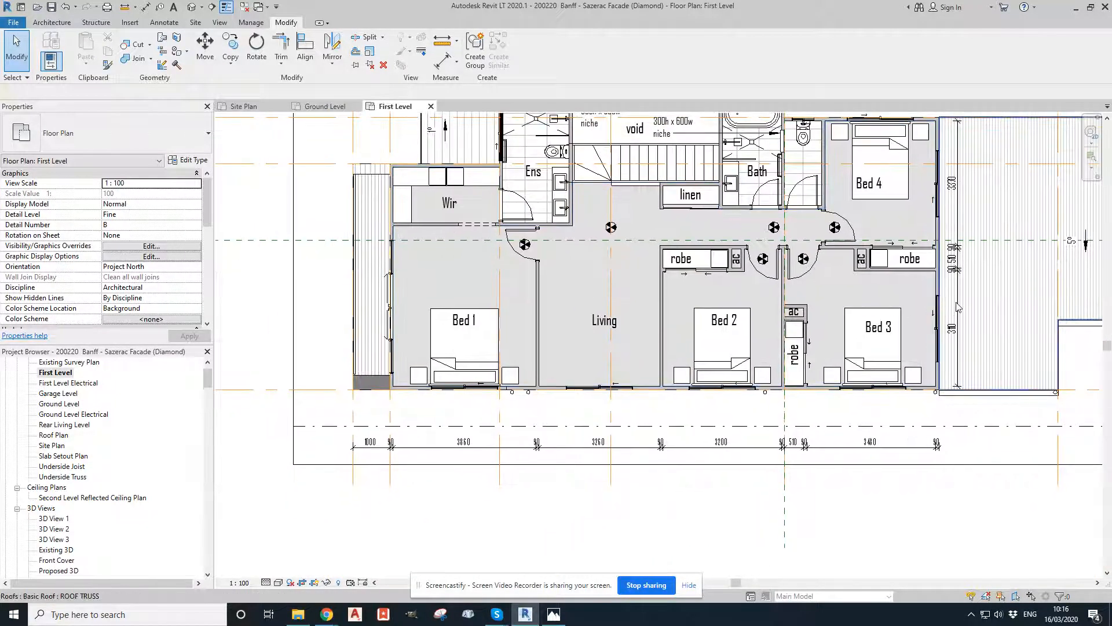
{"action": "middle_click_drag", "start_coordinate": [424, 296], "coordinate": [613, 301]}
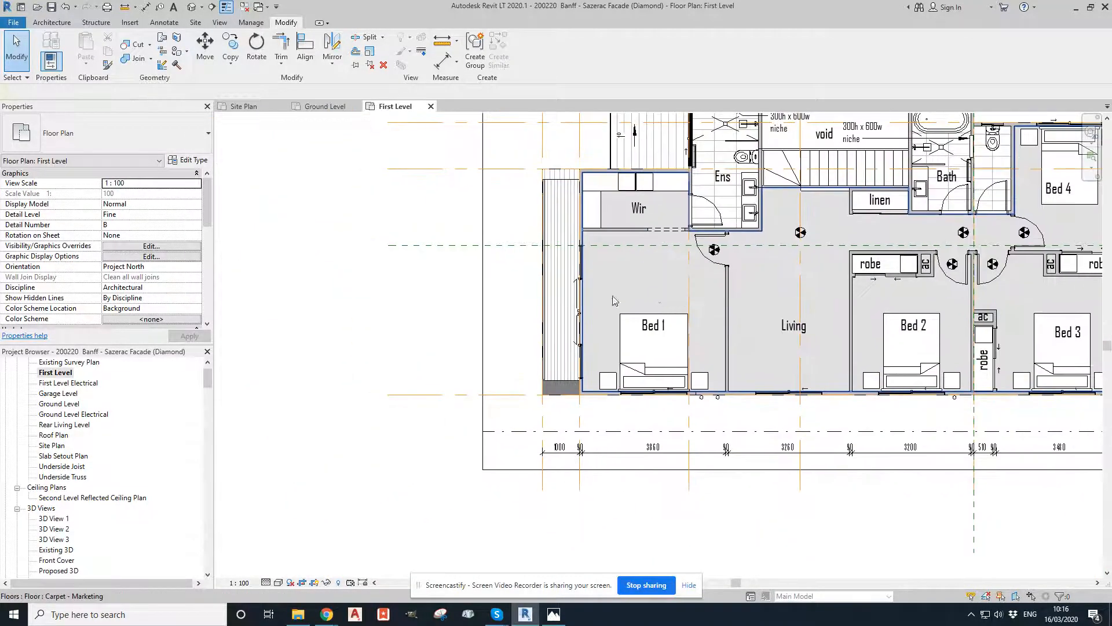
{"action": "left_click", "coordinate": [581, 299]}
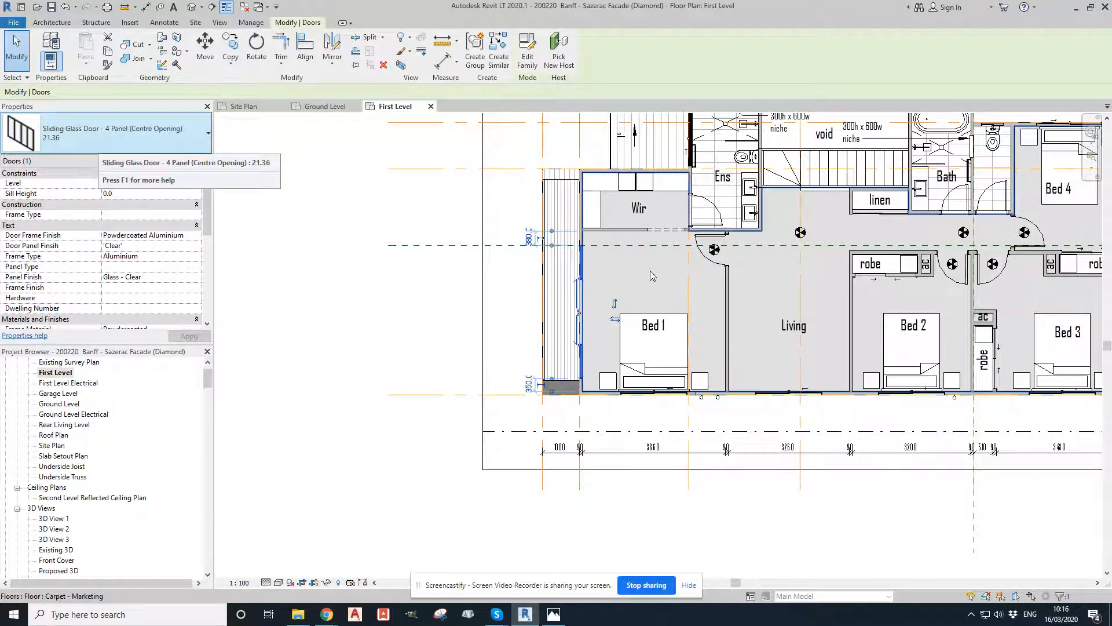
{"action": "middle_click_drag", "start_coordinate": [657, 278], "coordinate": [616, 297]}
{"action": "key", "text": "Escape"}
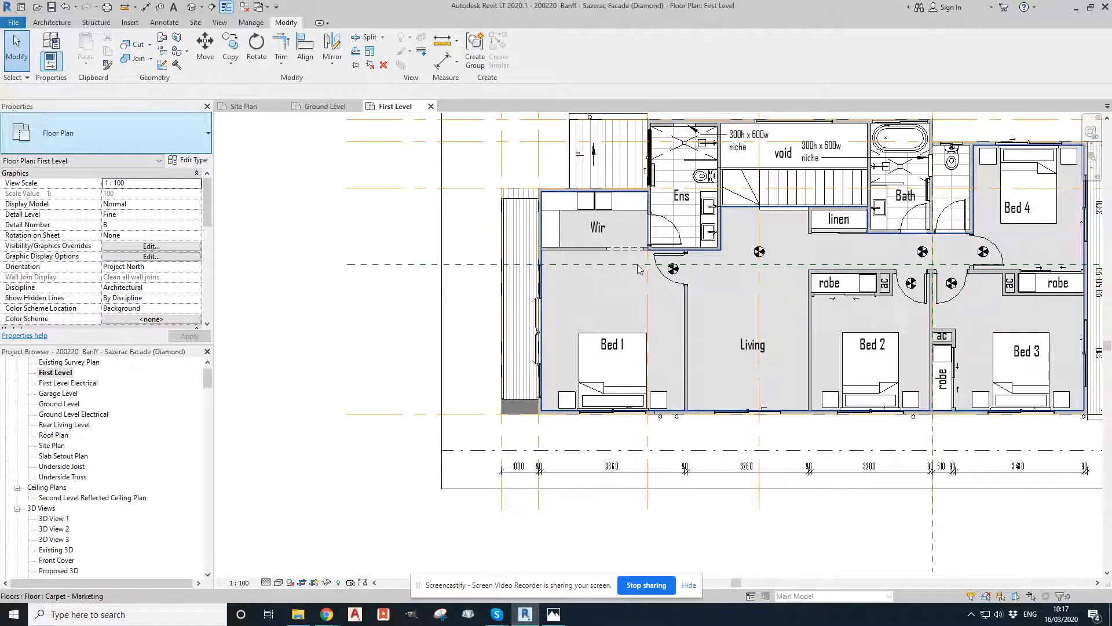
{"action": "middle_click_drag", "start_coordinate": [577, 320], "coordinate": [498, 281]}
{"action": "left_click", "coordinate": [459, 268]}
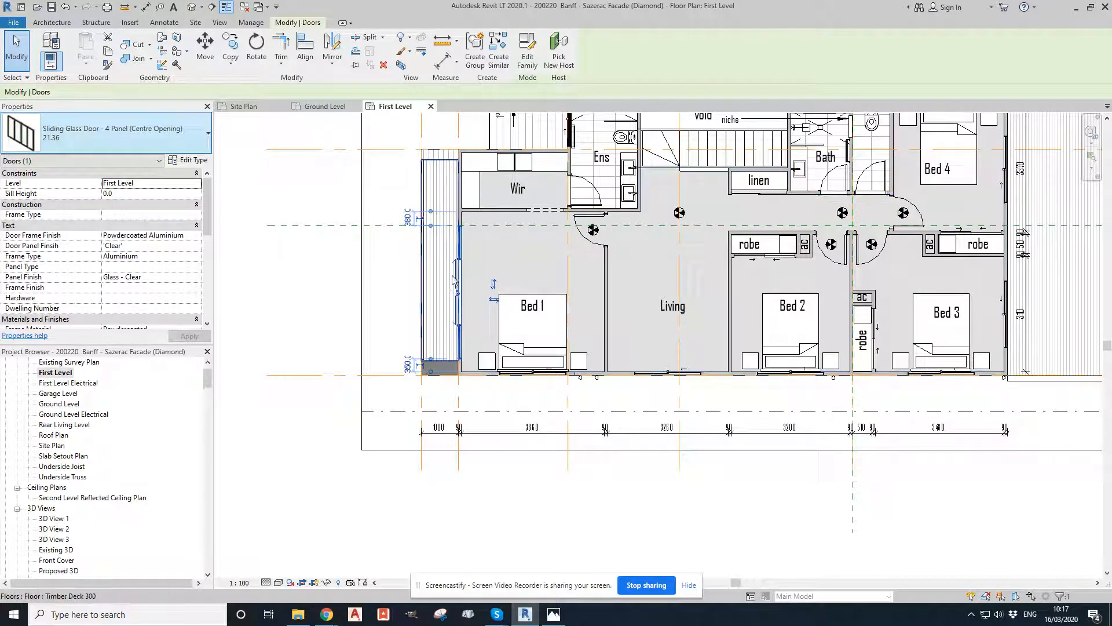
{"action": "scroll", "coordinate": [454, 278], "scroll_direction": "up", "scroll_amount": 3}
{"action": "scroll", "coordinate": [455, 272], "scroll_direction": "up", "scroll_amount": 2}
{"action": "scroll", "coordinate": [493, 273], "scroll_direction": "down", "scroll_amount": 3}
{"action": "scroll", "coordinate": [494, 220], "scroll_direction": "down", "scroll_amount": 2}
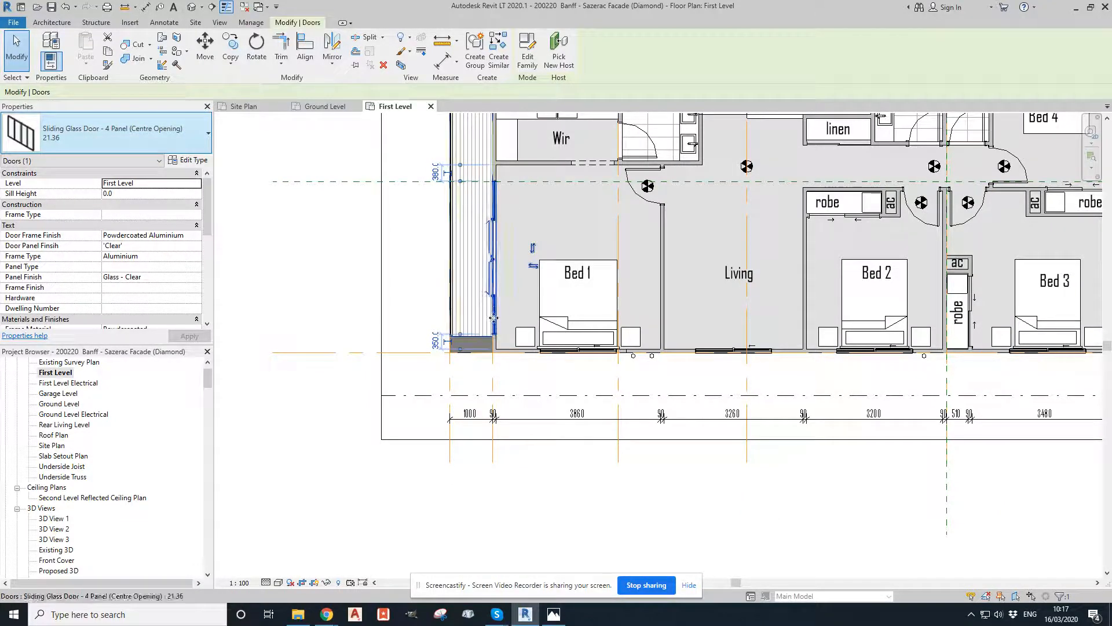
Switch to the Ground Level floor plan
{"action": "scroll", "coordinate": [556, 313], "scroll_direction": "down", "scroll_amount": 3}
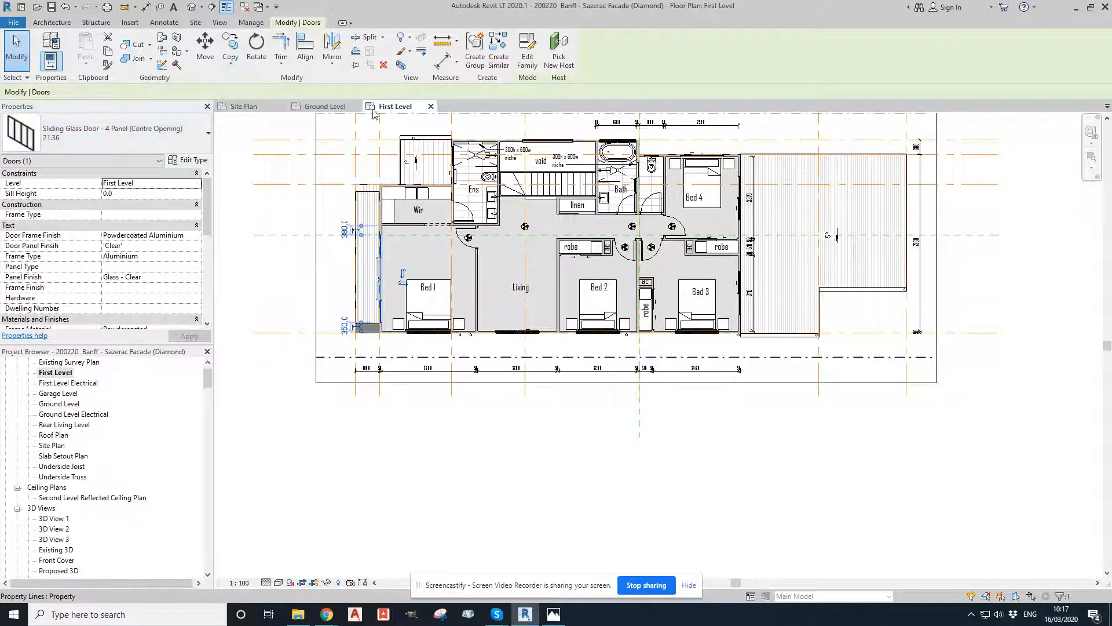
{"action": "left_click", "coordinate": [325, 107]}
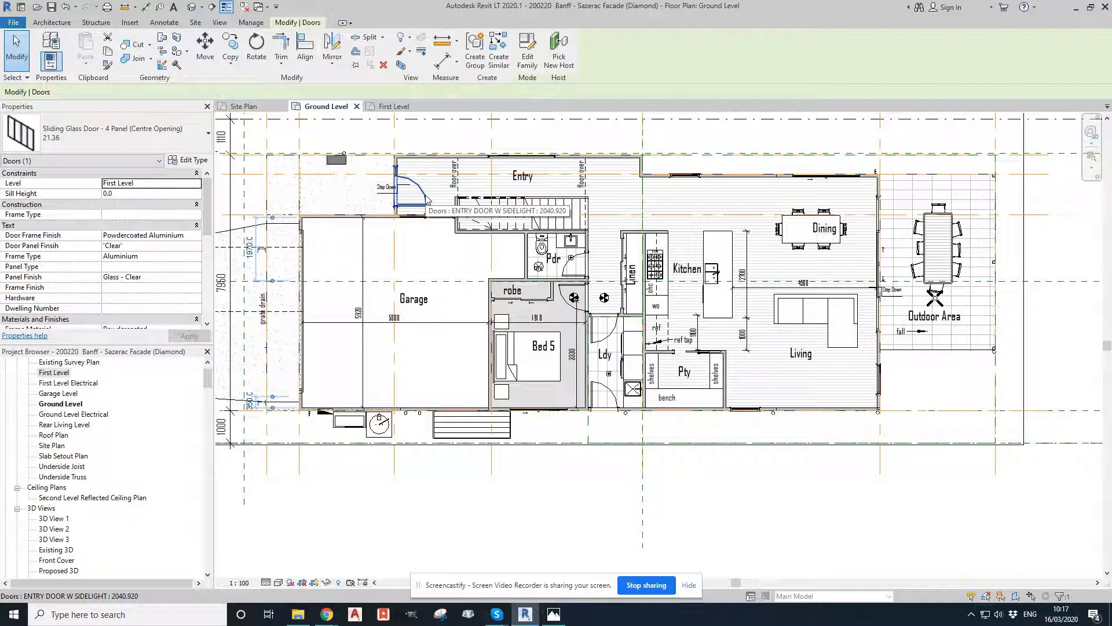
Search the front entry door's replacement types for "external" and review the External Swing (Single) sizes and side-lite options
{"action": "left_click", "coordinate": [426, 200]}
{"action": "scroll", "coordinate": [426, 200], "scroll_direction": "up", "scroll_amount": 4}
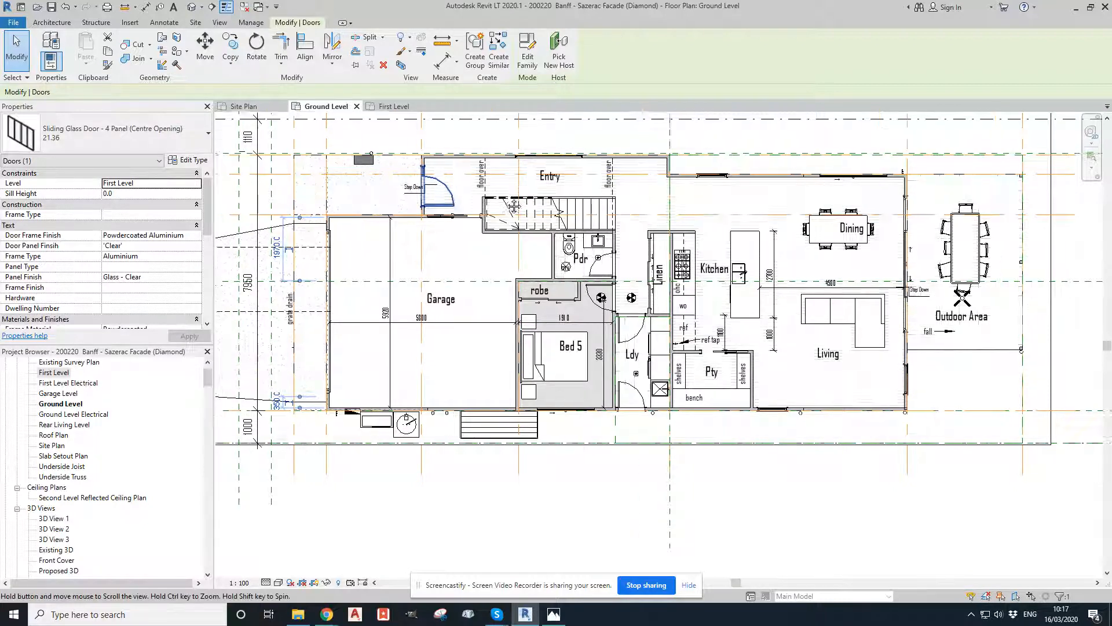
{"action": "middle_click_drag", "start_coordinate": [526, 210], "coordinate": [672, 223]}
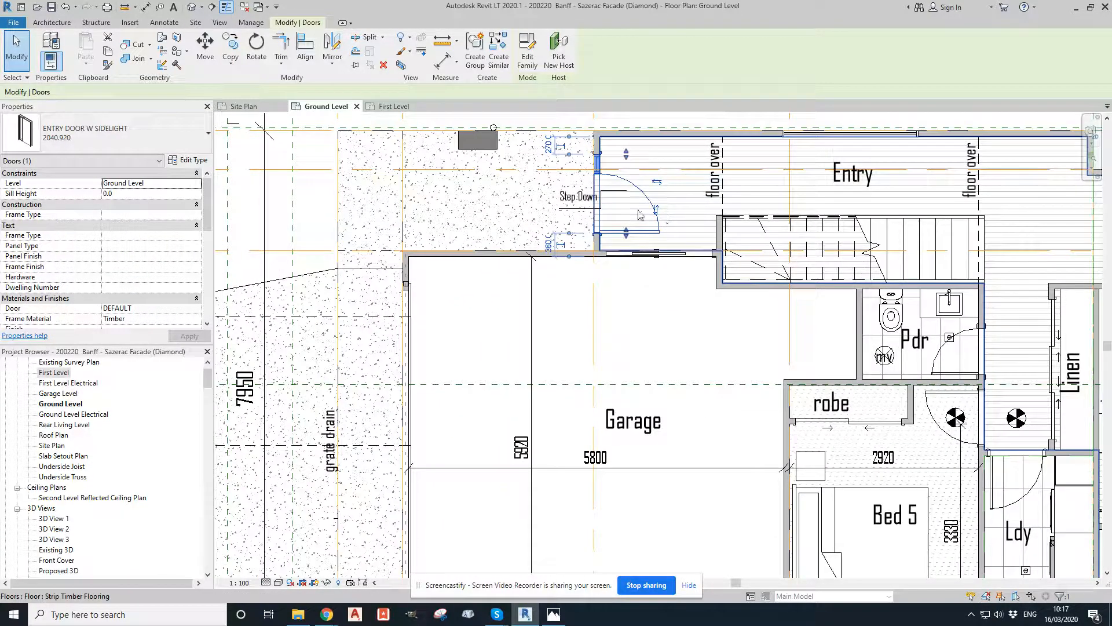
{"action": "left_click", "coordinate": [126, 139]}
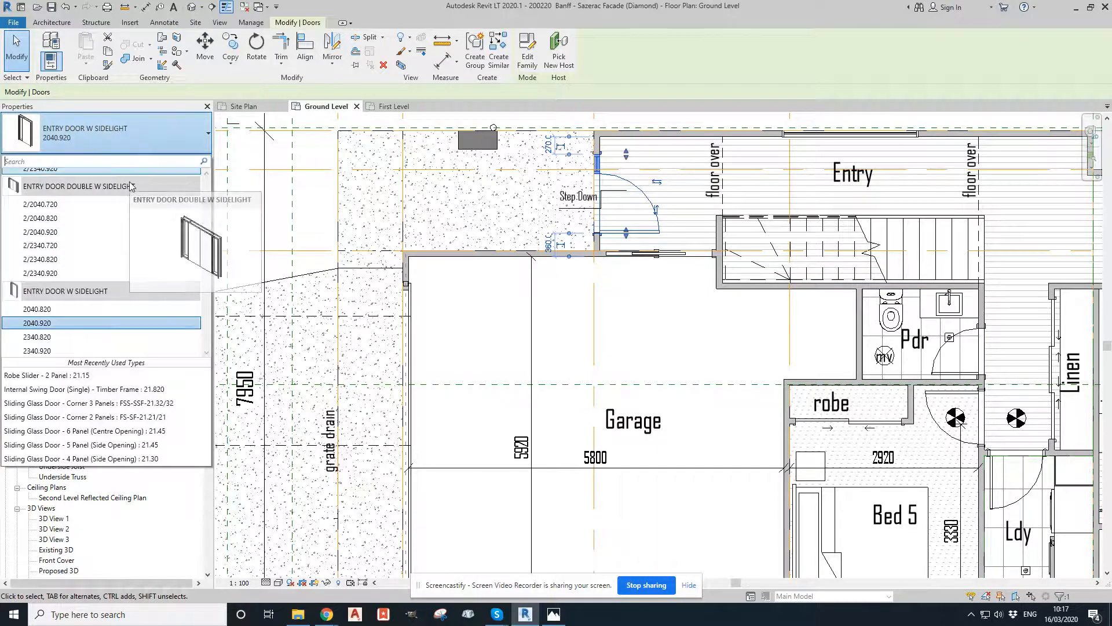
{"action": "type", "text": "e"}
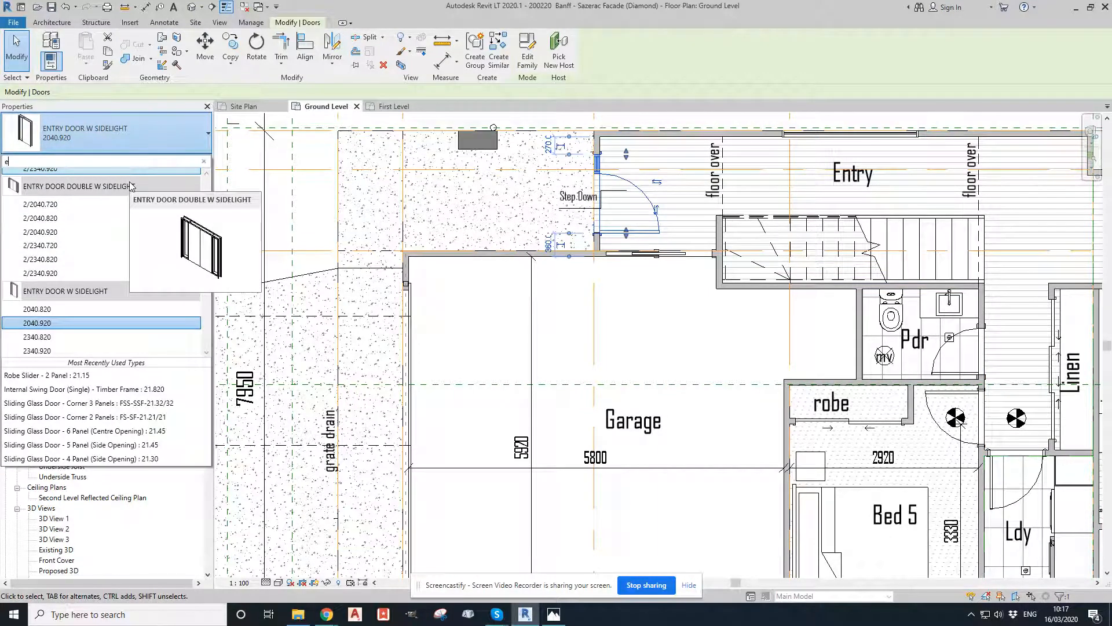
{"action": "type", "text": "xternal"}
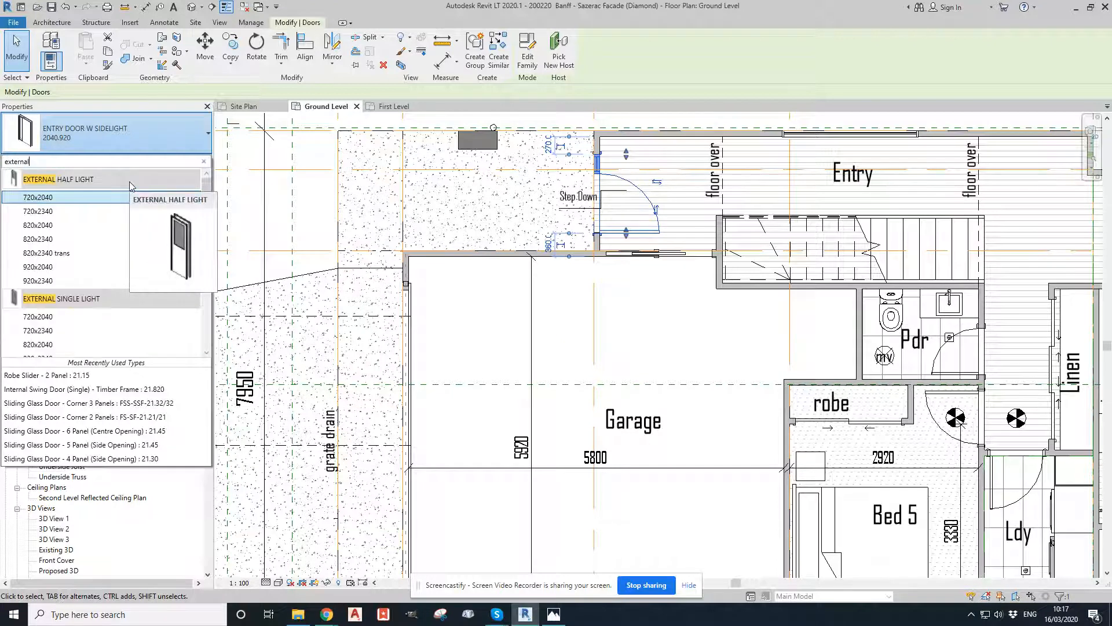
{"action": "scroll", "coordinate": [54, 282], "scroll_direction": "down", "scroll_amount": 3}
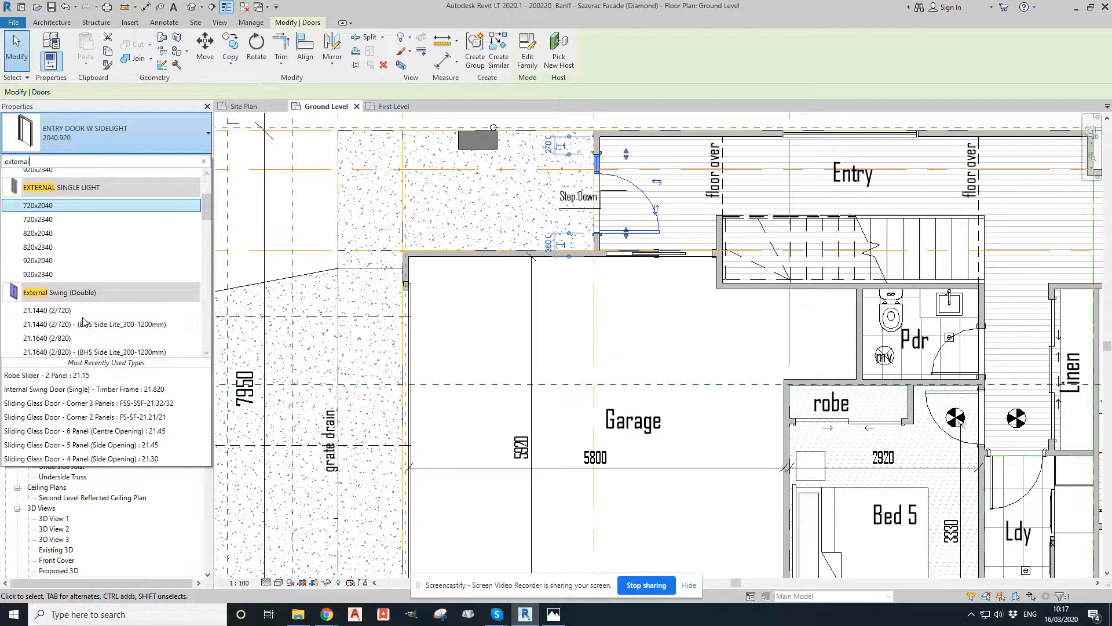
{"action": "scroll", "coordinate": [55, 281], "scroll_direction": "down", "scroll_amount": 5}
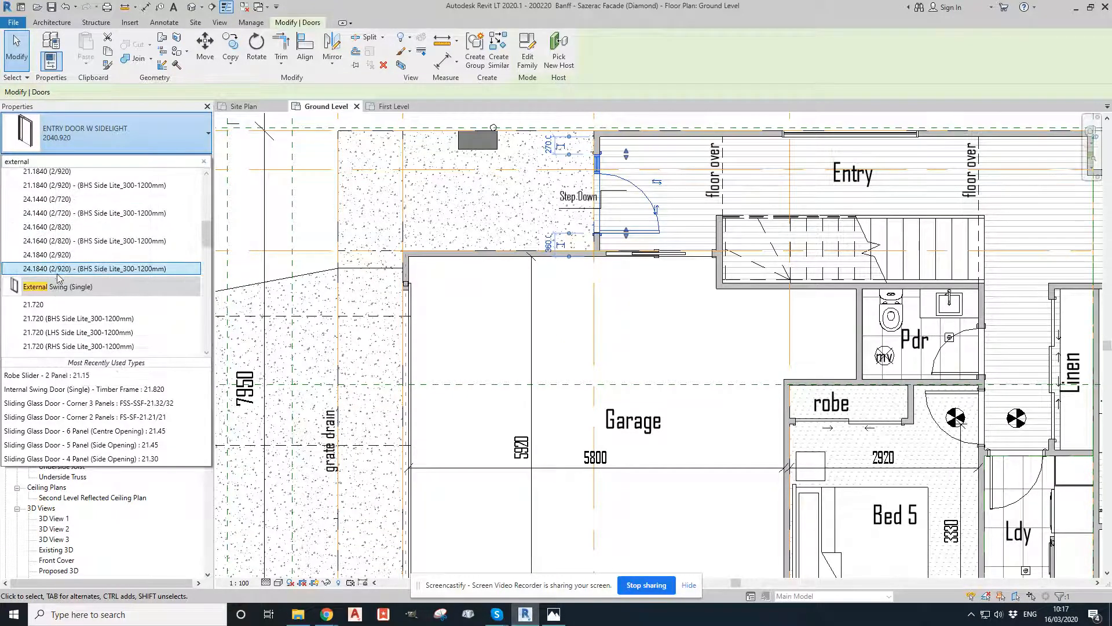
{"action": "scroll", "coordinate": [57, 278], "scroll_direction": "down", "scroll_amount": 1}
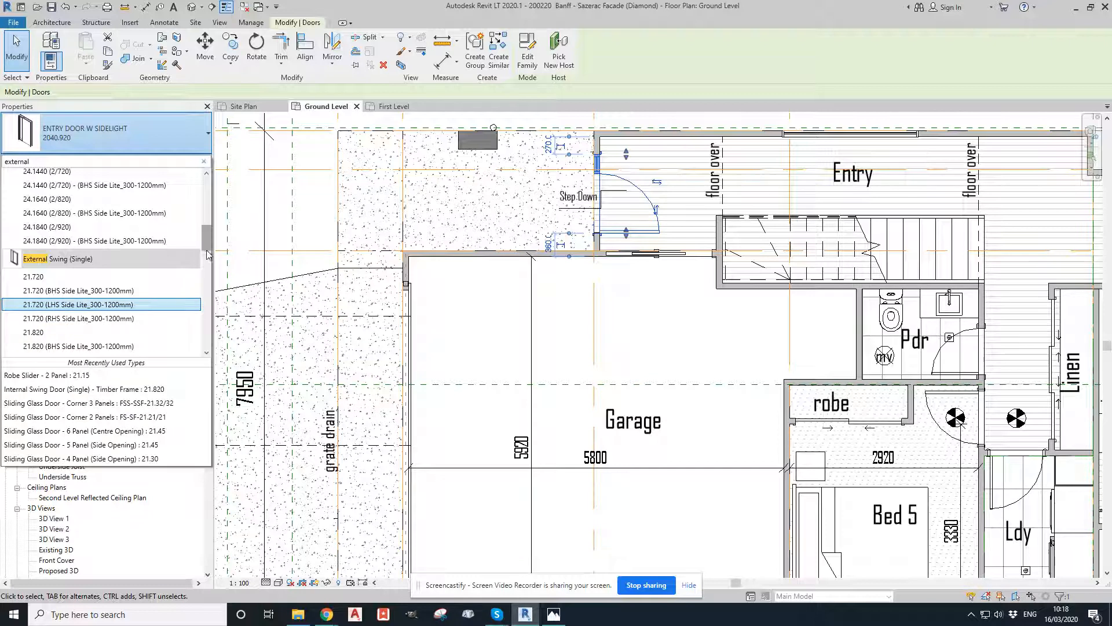
{"action": "mouse_move", "coordinate": [208, 247]}
{"action": "left_mouse_down"}
{"action": "mouse_move", "coordinate": [210, 201]}
{"action": "mouse_move", "coordinate": [207, 257]}
{"action": "left_mouse_up"}
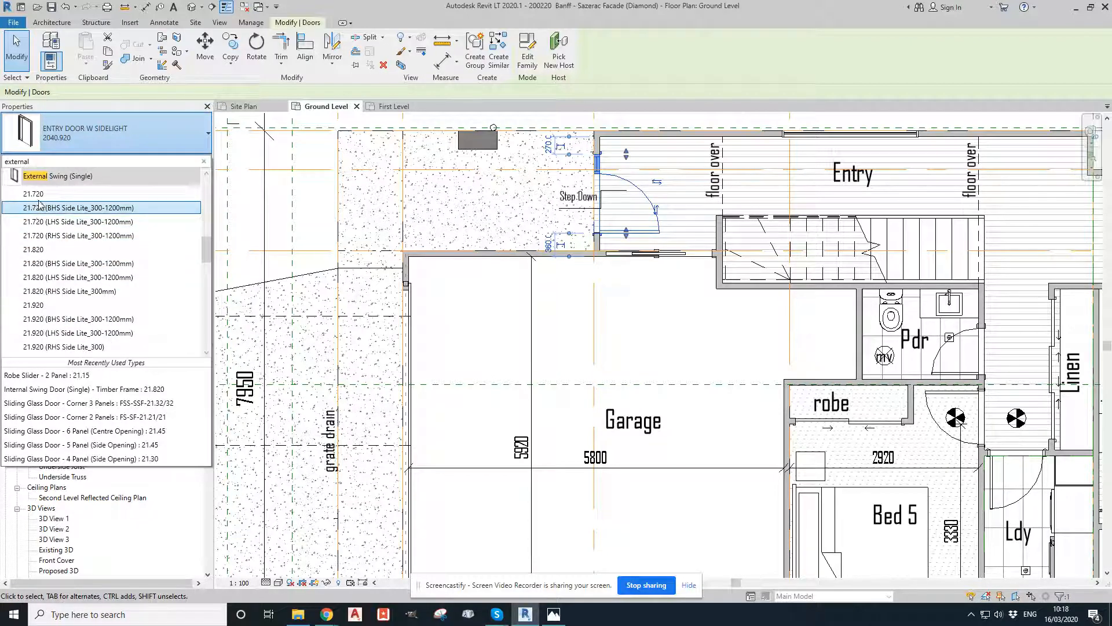
{"action": "mouse_move", "coordinate": [29, 183]}
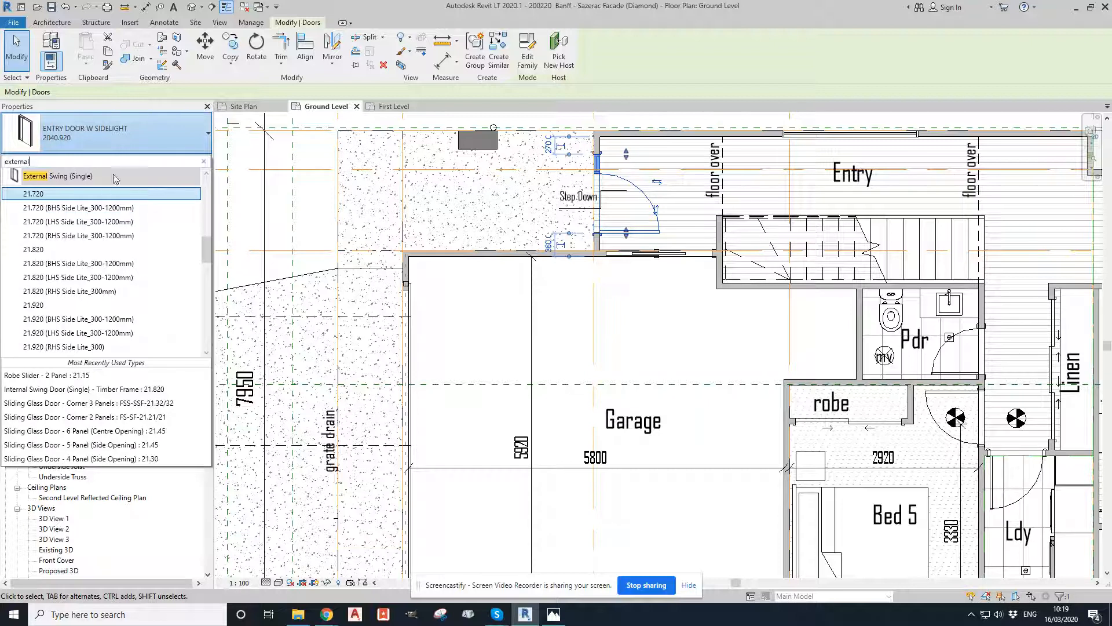
Search the door types for "entry" and change the front entry door to Entry Door with Side Light 21.920 (w/300 Side Lite)
{"action": "left_click_drag", "start_coordinate": [29, 162], "coordinate": [11, 168]}
{"action": "mouse_move", "coordinate": [41, 239]}
{"action": "left_click_drag", "start_coordinate": [53, 164], "coordinate": [10, 164]}
{"action": "type", "text": "ntry"}
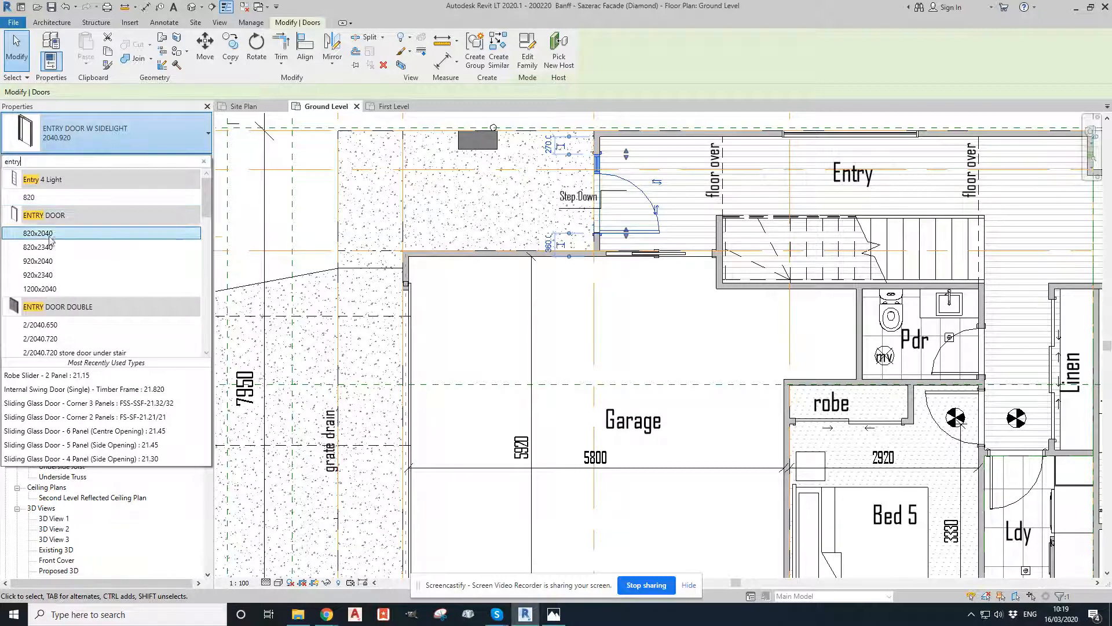
{"action": "scroll", "coordinate": [51, 239], "scroll_direction": "down", "scroll_amount": 10}
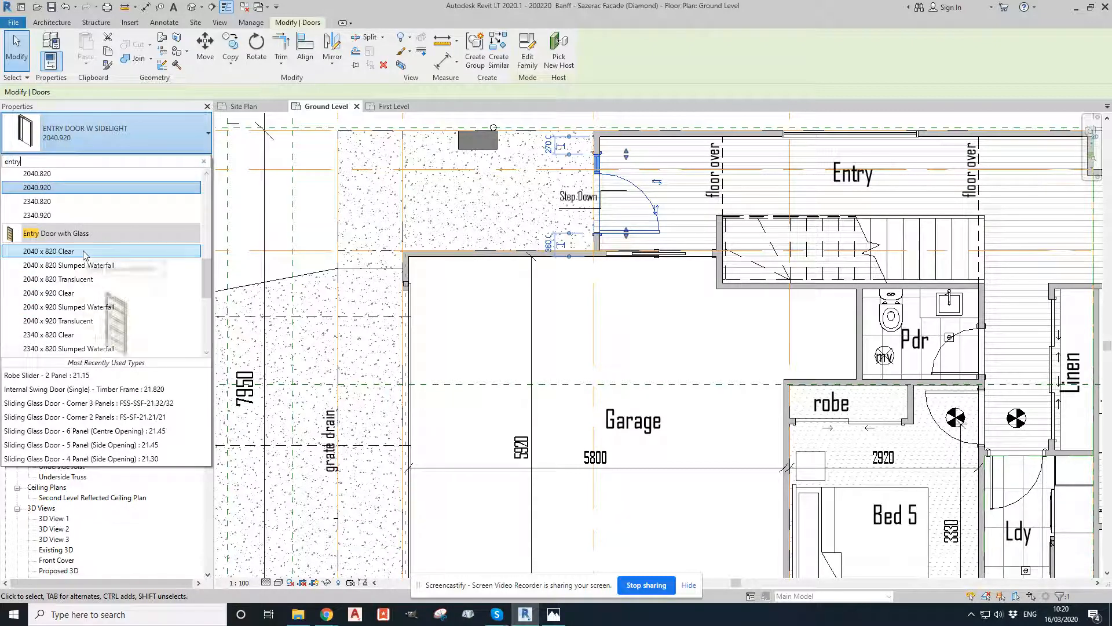
{"action": "scroll", "coordinate": [87, 258], "scroll_direction": "down", "scroll_amount": 3}
{"action": "scroll", "coordinate": [90, 259], "scroll_direction": "down", "scroll_amount": 1}
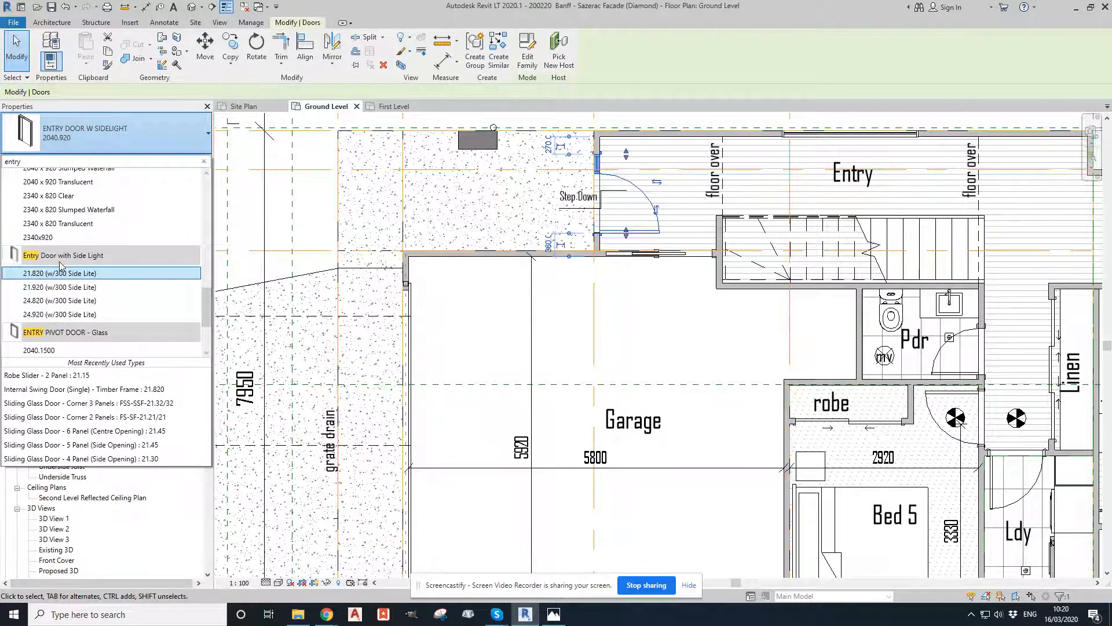
{"action": "mouse_move", "coordinate": [44, 280]}
{"action": "left_click", "coordinate": [58, 289]}
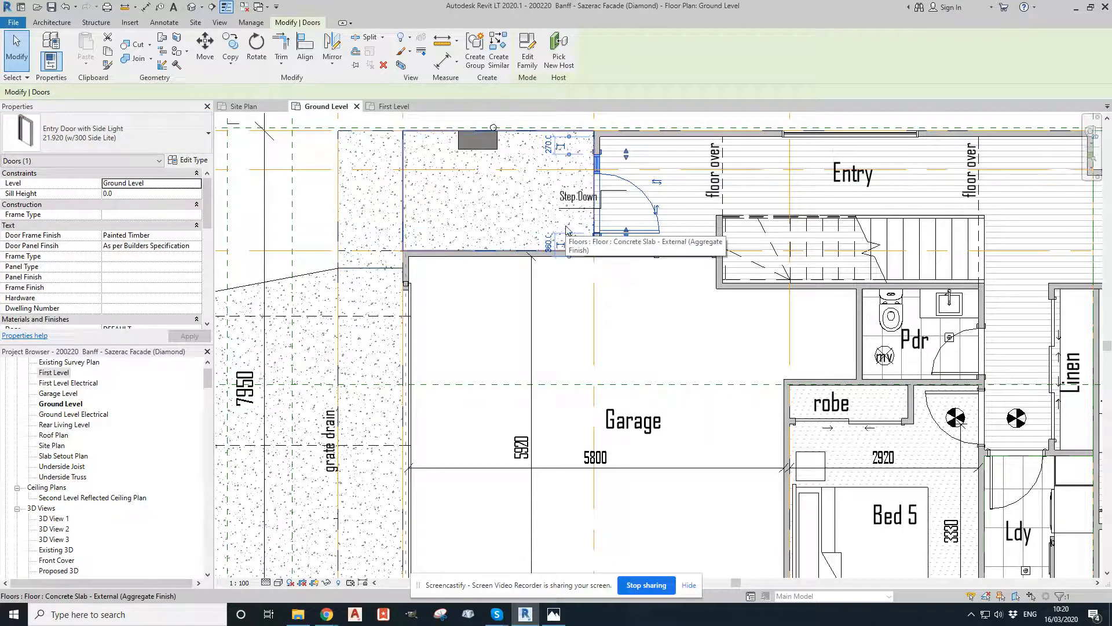
{"action": "middle_click_drag", "start_coordinate": [557, 205], "coordinate": [542, 221]}
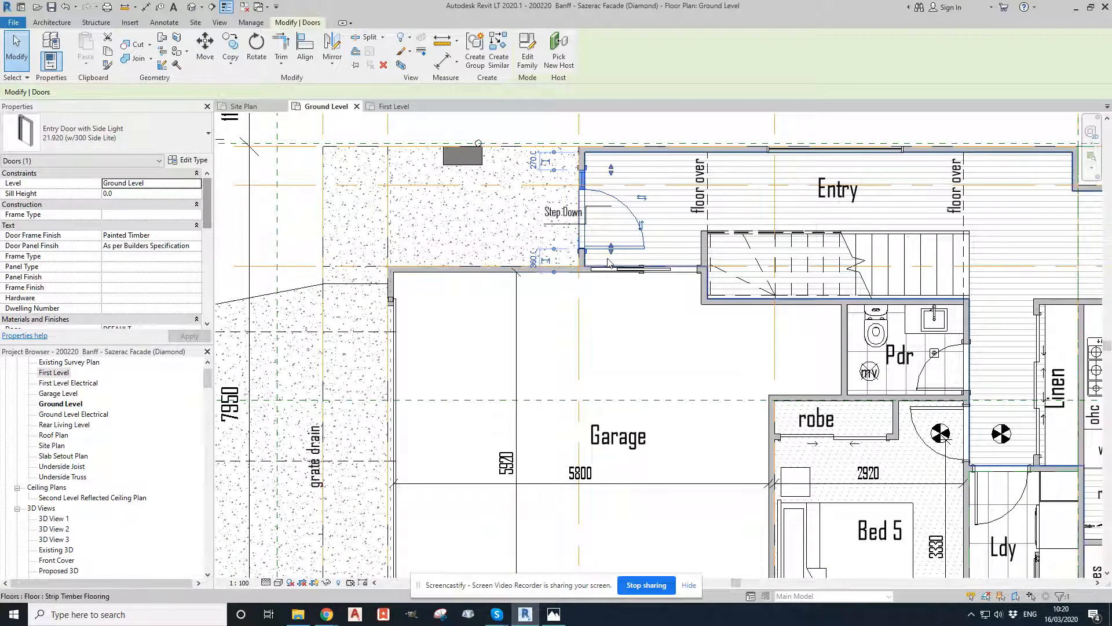
{"action": "left_click", "coordinate": [617, 129]}
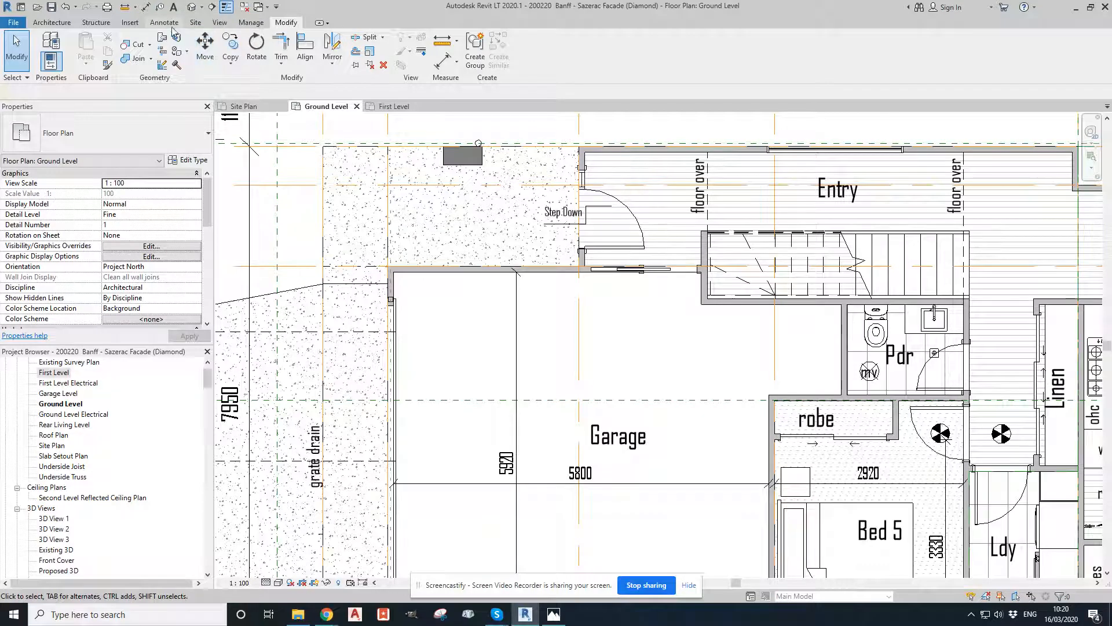
Place an aligned dimension string over the entry door's leaf and side light, on the porch side
{"action": "left_click", "coordinate": [146, 7]}
{"action": "scroll", "coordinate": [585, 223], "scroll_direction": "up", "scroll_amount": 3}
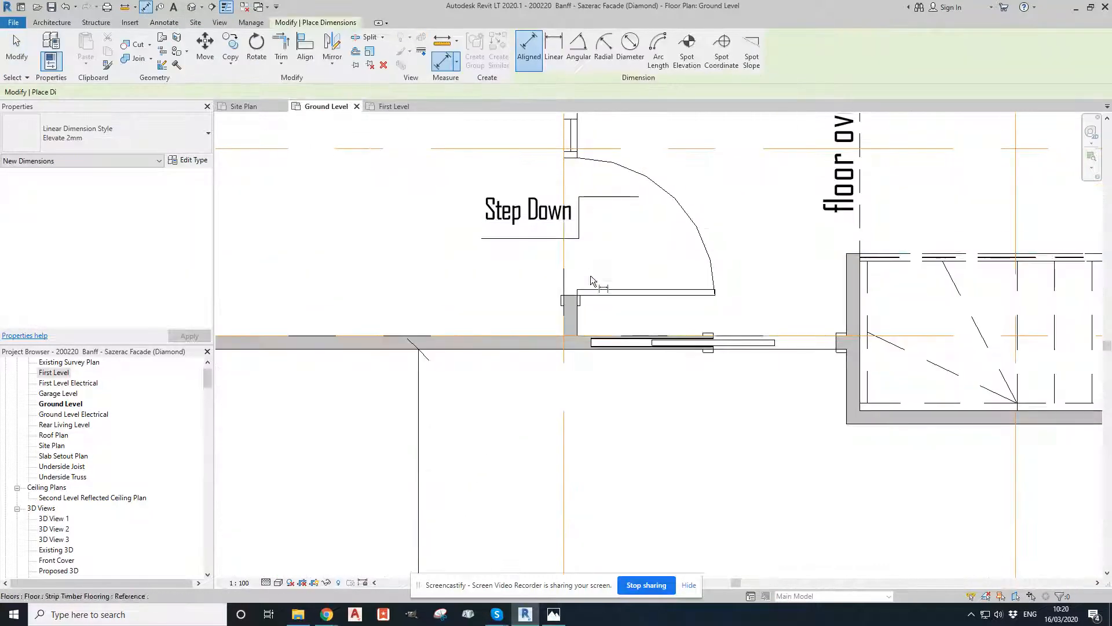
{"action": "left_click", "coordinate": [568, 295]}
{"action": "middle_click_drag", "start_coordinate": [580, 148], "coordinate": [574, 219]}
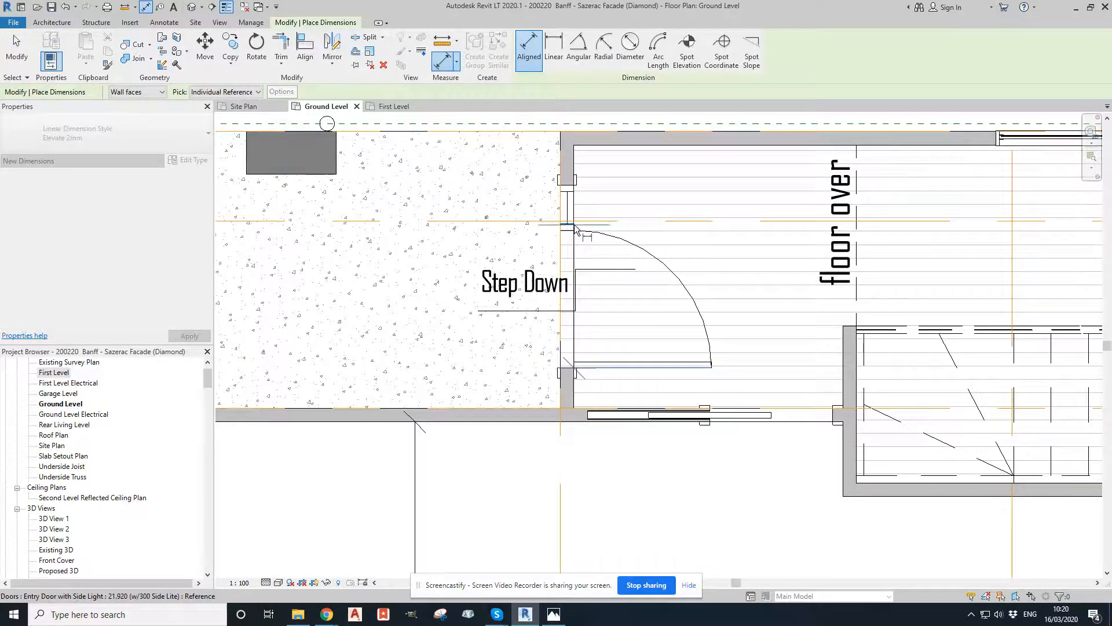
{"action": "left_click", "coordinate": [569, 231]}
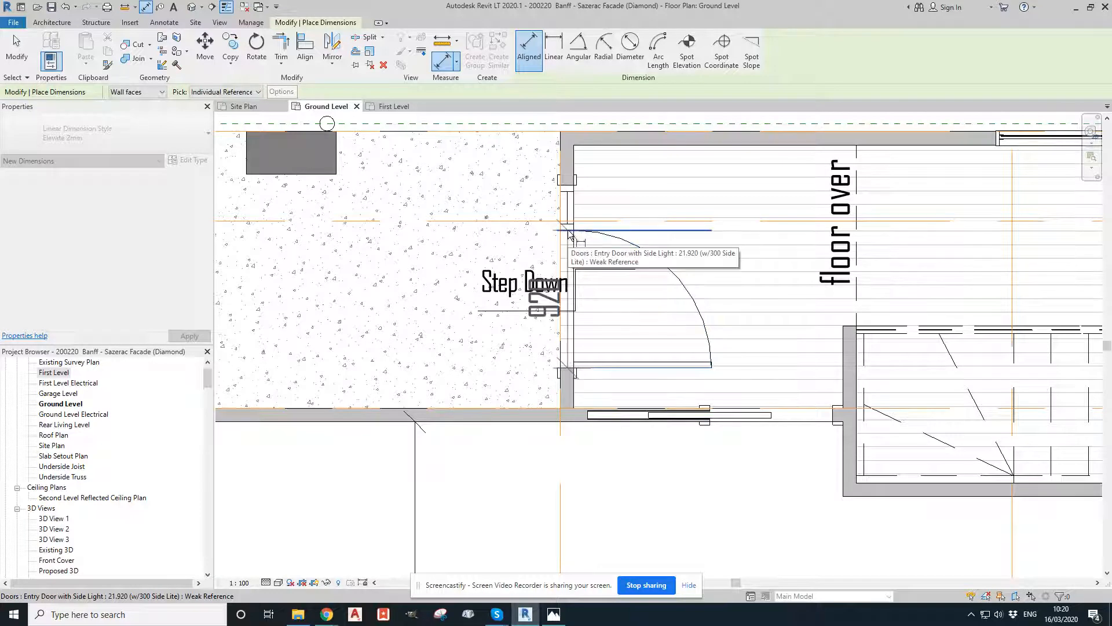
{"action": "left_click", "coordinate": [567, 188]}
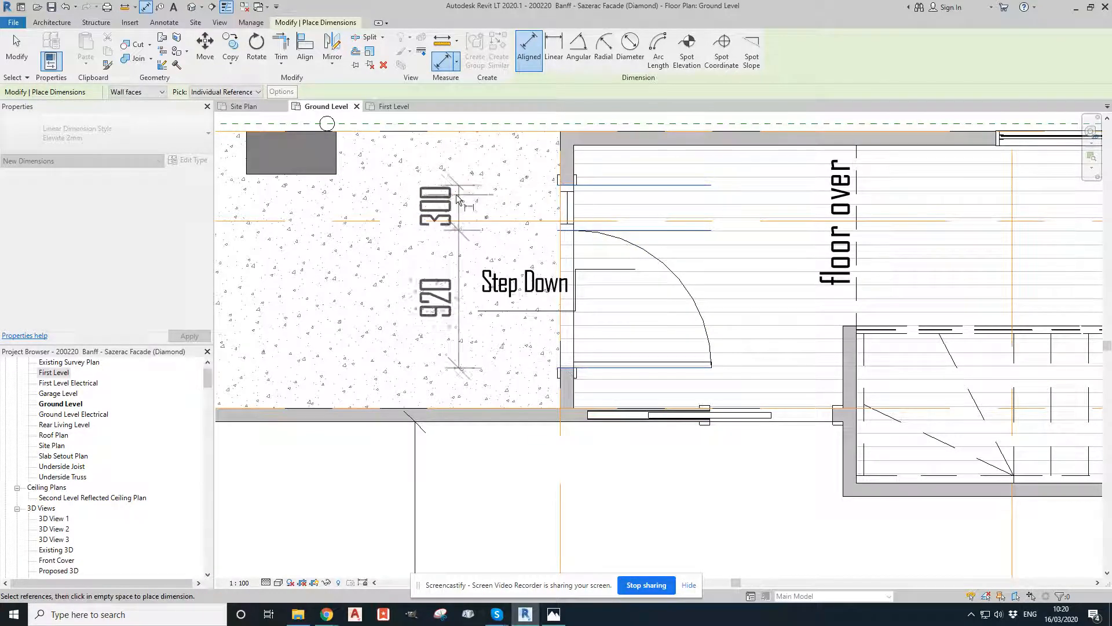
{"action": "left_click", "coordinate": [408, 284]}
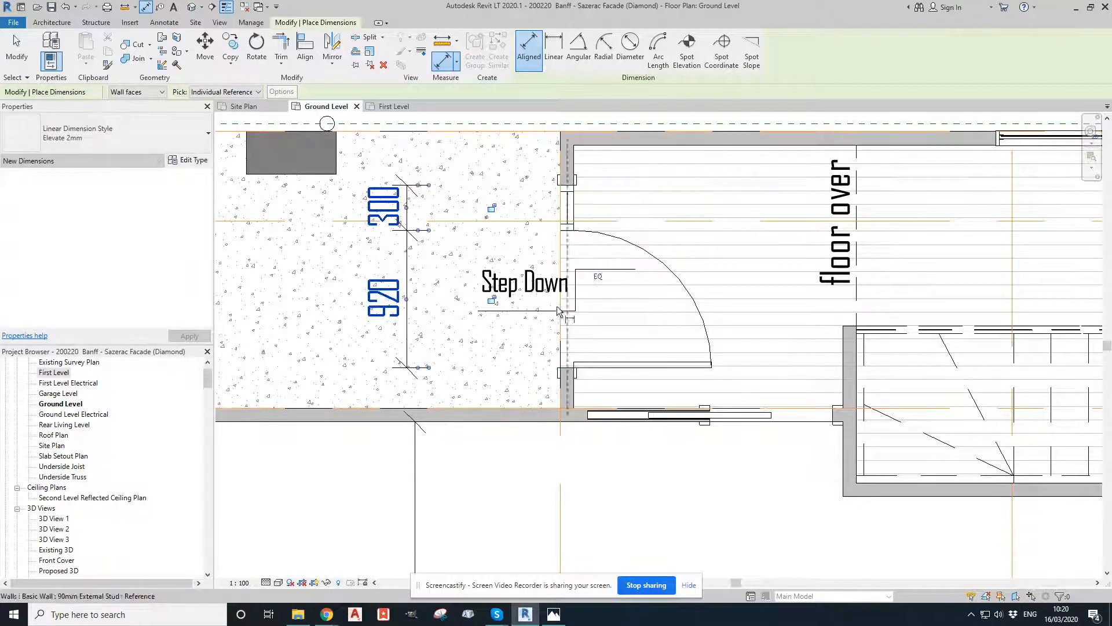
{"action": "key", "text": "Escape"}
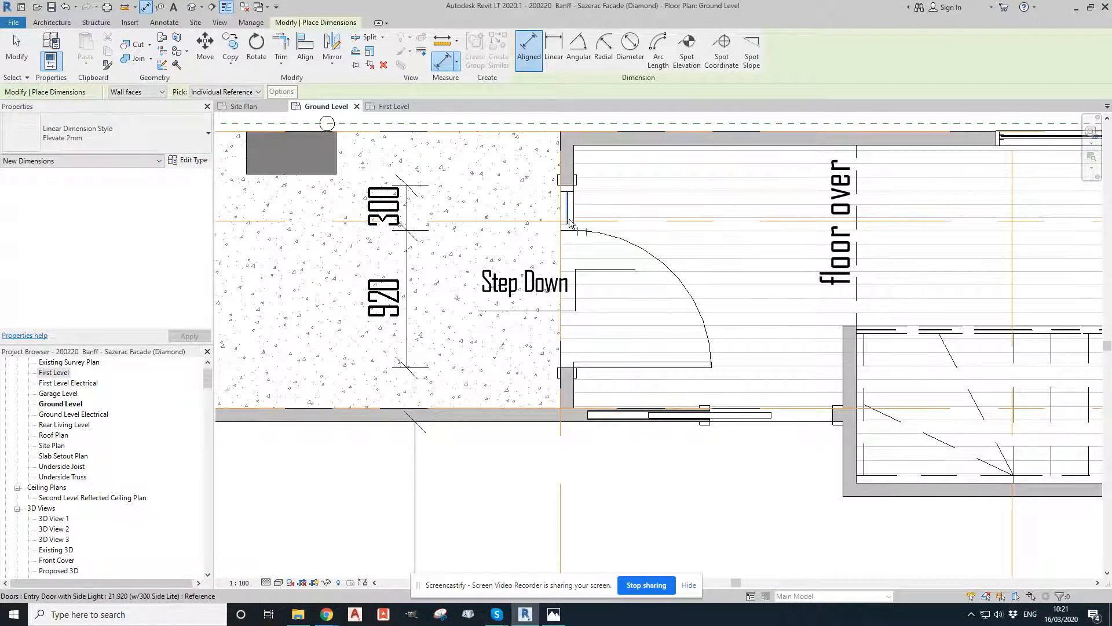
{"action": "key", "text": "Escape"}
Extend the dimension string's witness lines at both edges of the side light to the entry door frame
{"action": "left_click", "coordinate": [405, 234]}
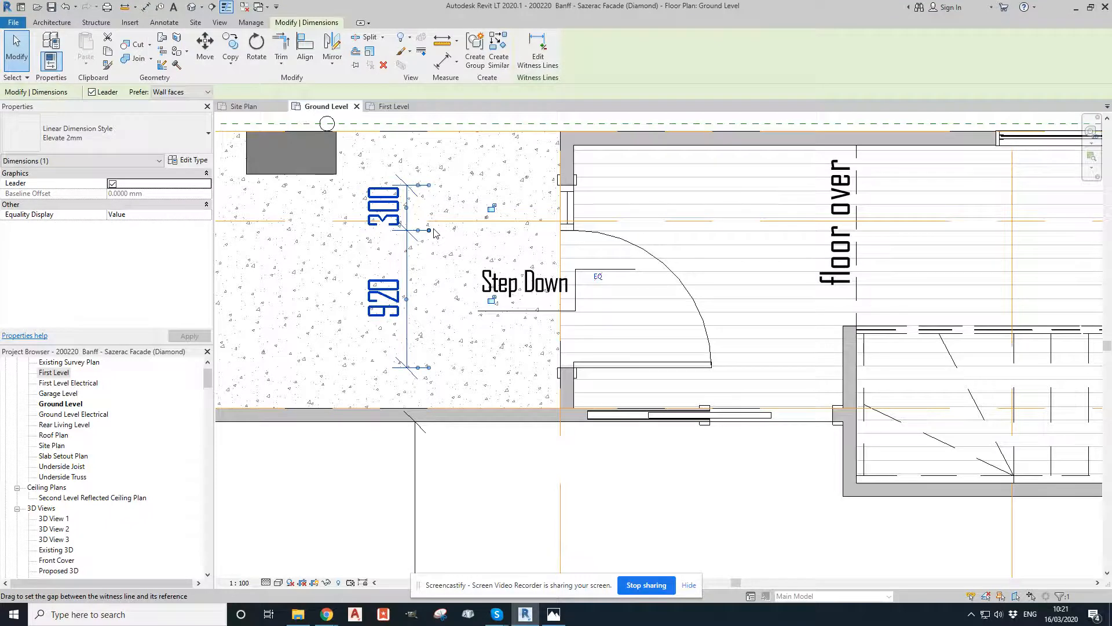
{"action": "left_click_drag", "start_coordinate": [429, 232], "coordinate": [557, 232]}
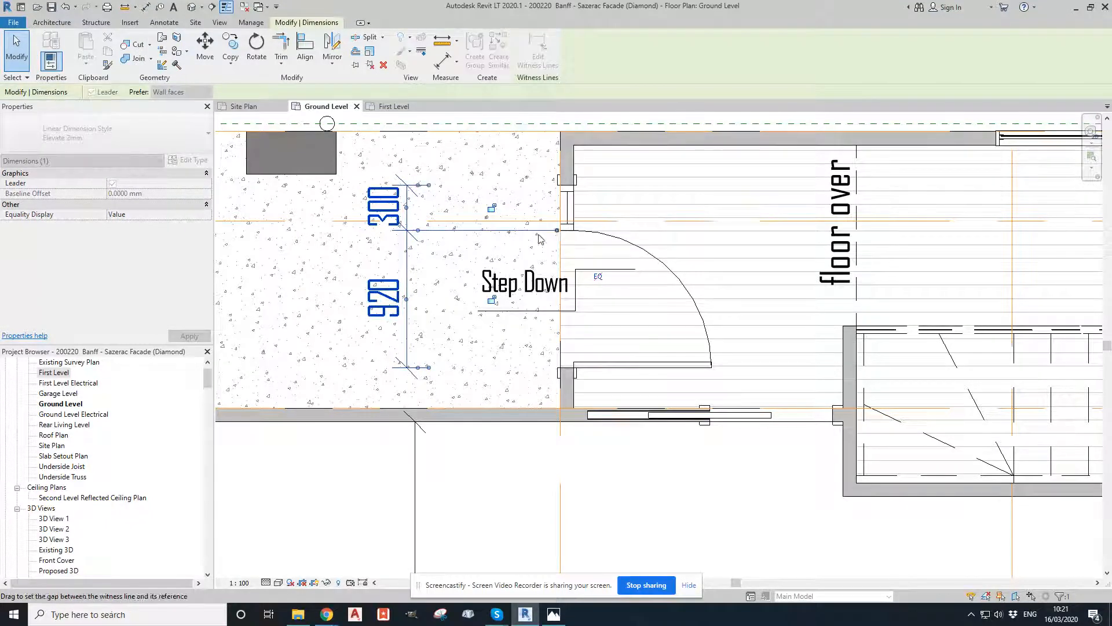
{"action": "left_click_drag", "start_coordinate": [429, 185], "coordinate": [557, 192]}
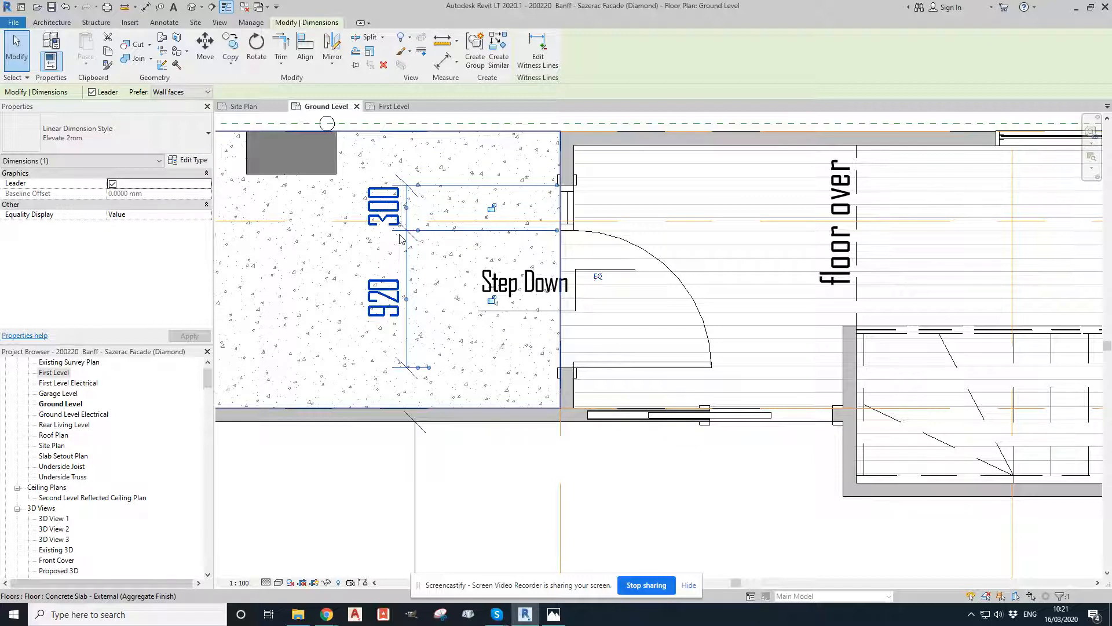
Delete the dimension string beside the entry door
{"action": "key", "text": "Escape"}
{"action": "left_click", "coordinate": [540, 184]}
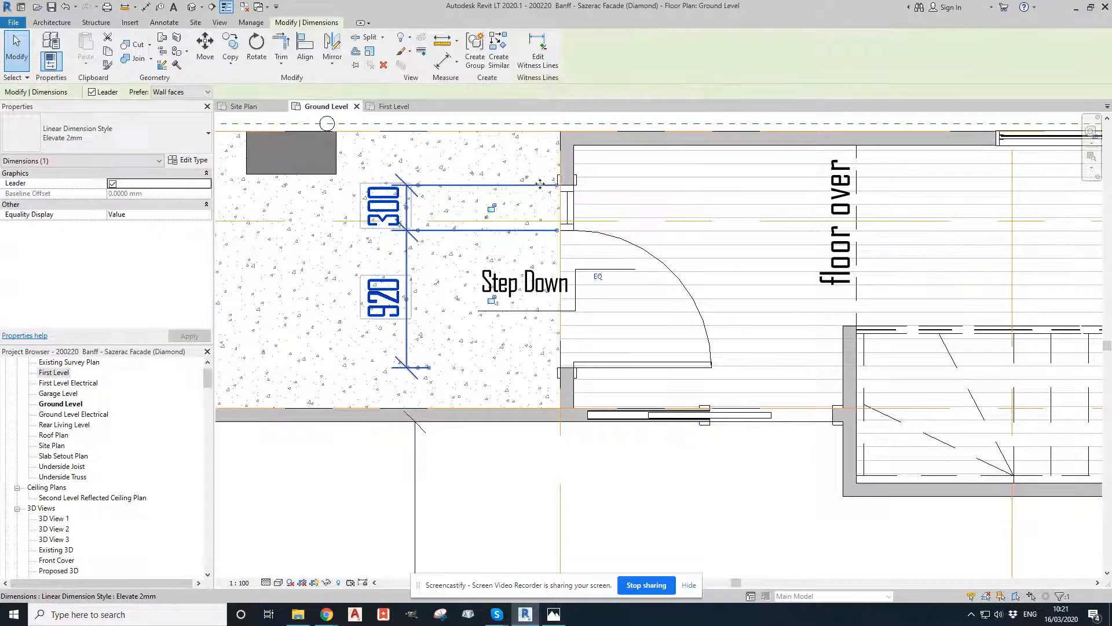
{"action": "scroll", "coordinate": [557, 186], "scroll_direction": "down", "scroll_amount": 3}
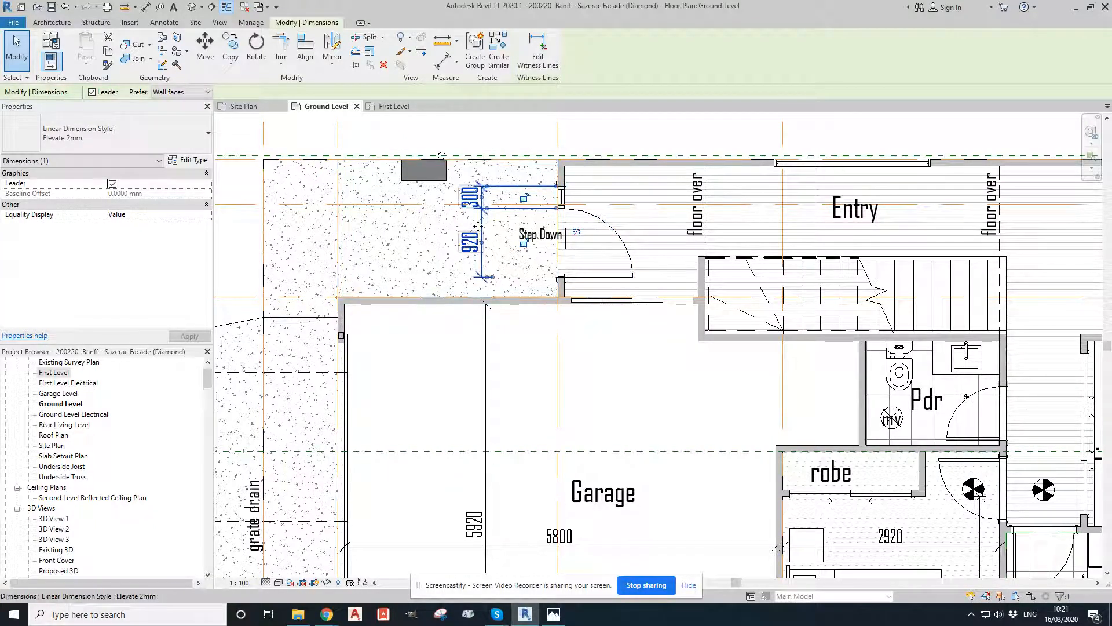
{"action": "key", "text": "Delete"}
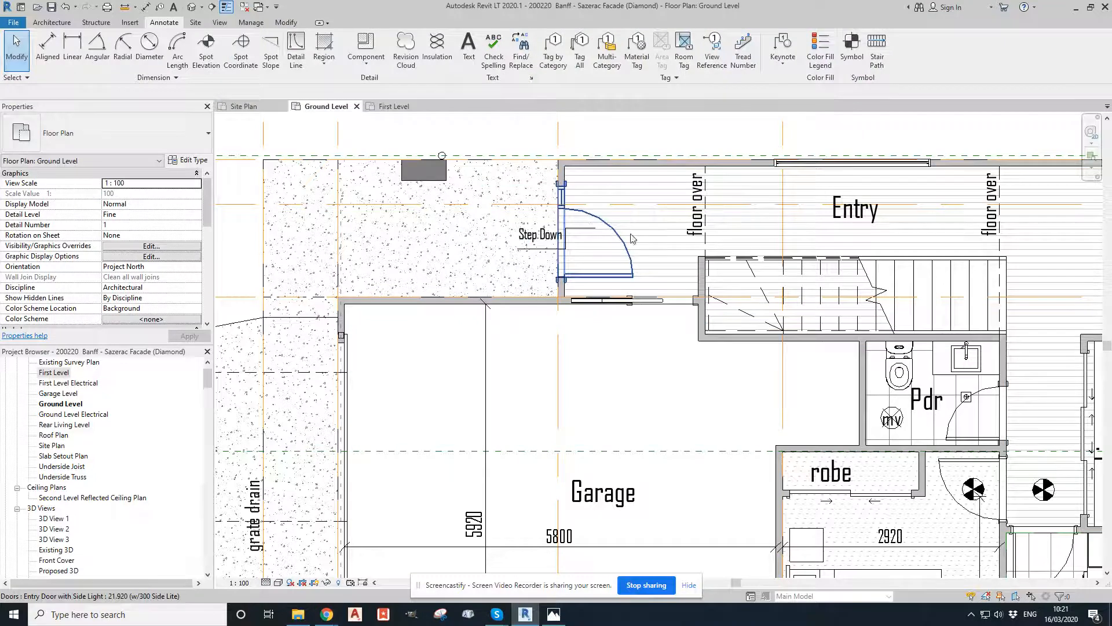
Check the type of the garage's panel lift door without changing it
{"action": "scroll", "coordinate": [579, 226], "scroll_direction": "down", "scroll_amount": 4}
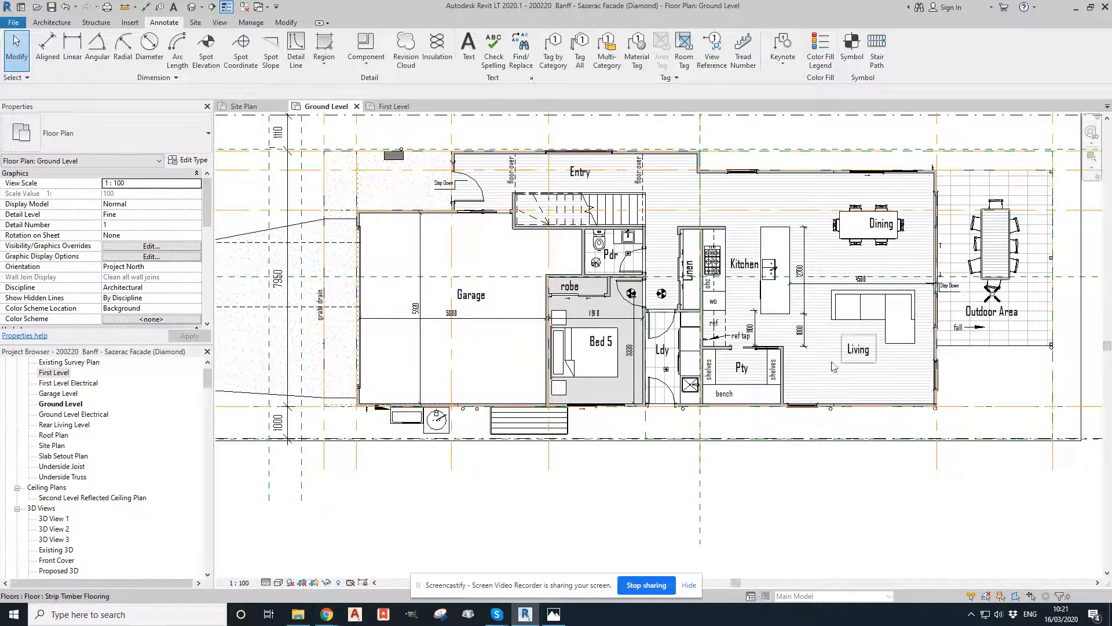
{"action": "left_click", "coordinate": [360, 244]}
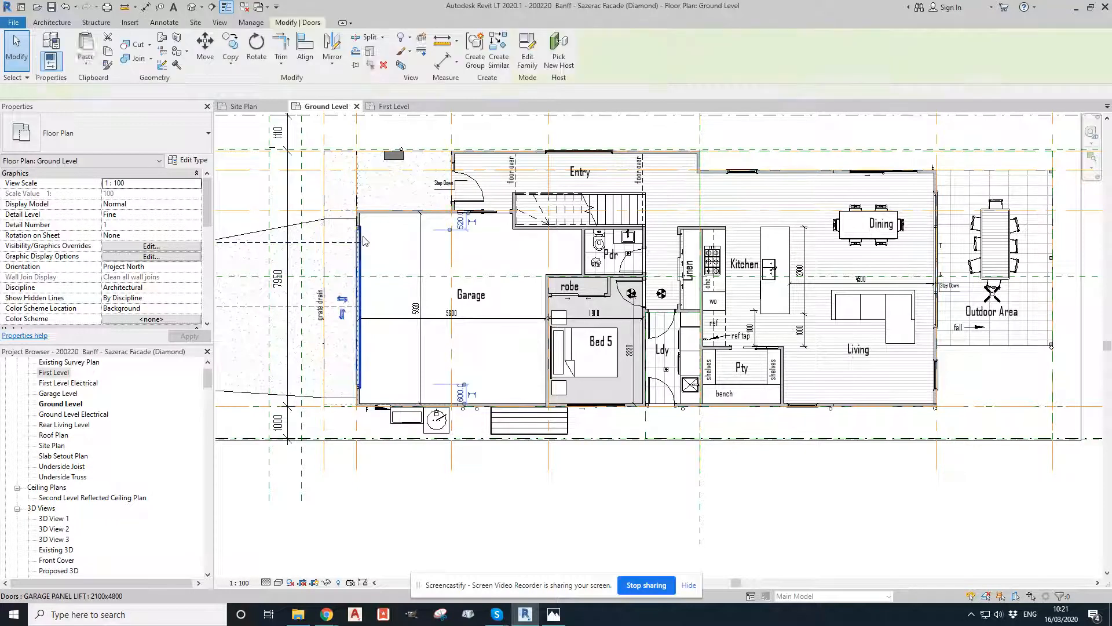
{"action": "left_click", "coordinate": [118, 143]}
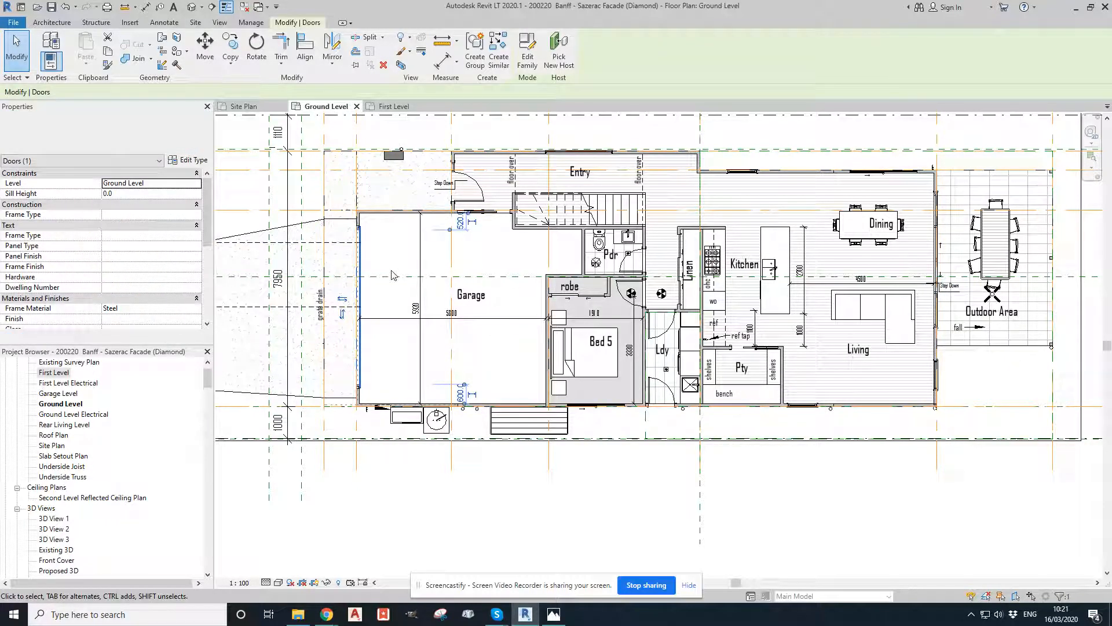
{"action": "key", "text": "Escape"}
{"action": "key", "text": "Escape"}
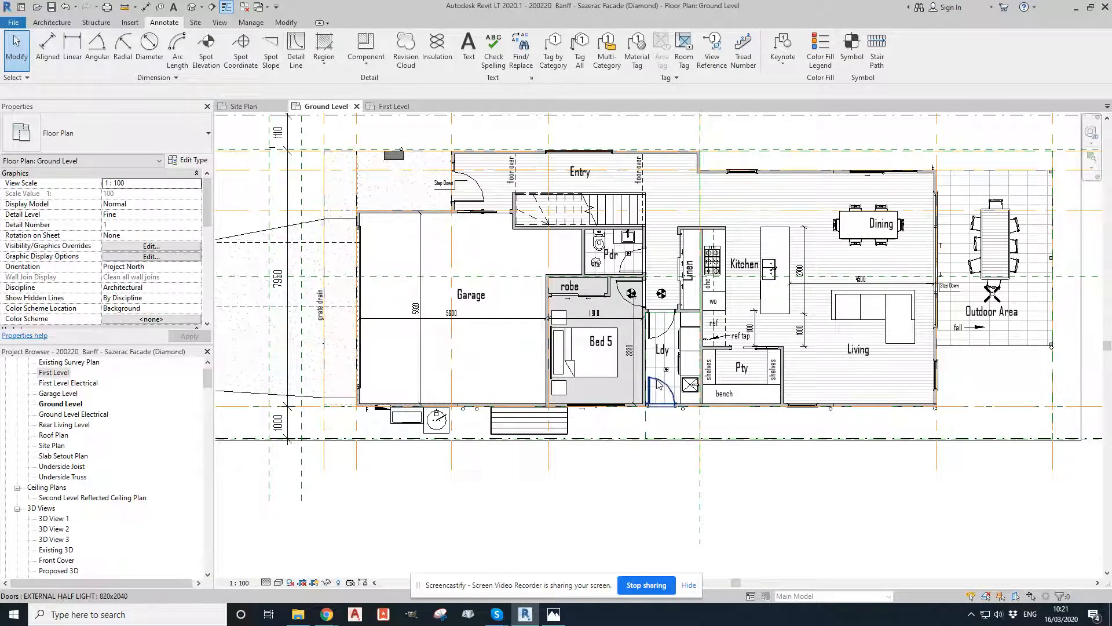
Change the laundry's external door to the External Swing Door - Third Lite family, type 21.820
{"action": "scroll", "coordinate": [659, 385], "scroll_direction": "up", "scroll_amount": 3}
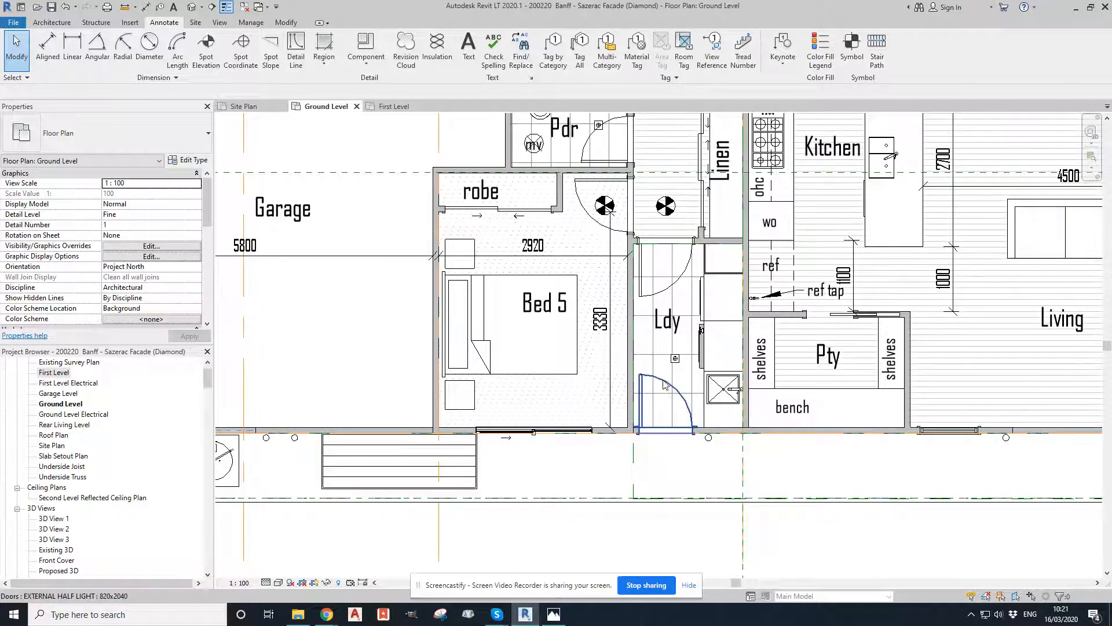
{"action": "left_click", "coordinate": [665, 385]}
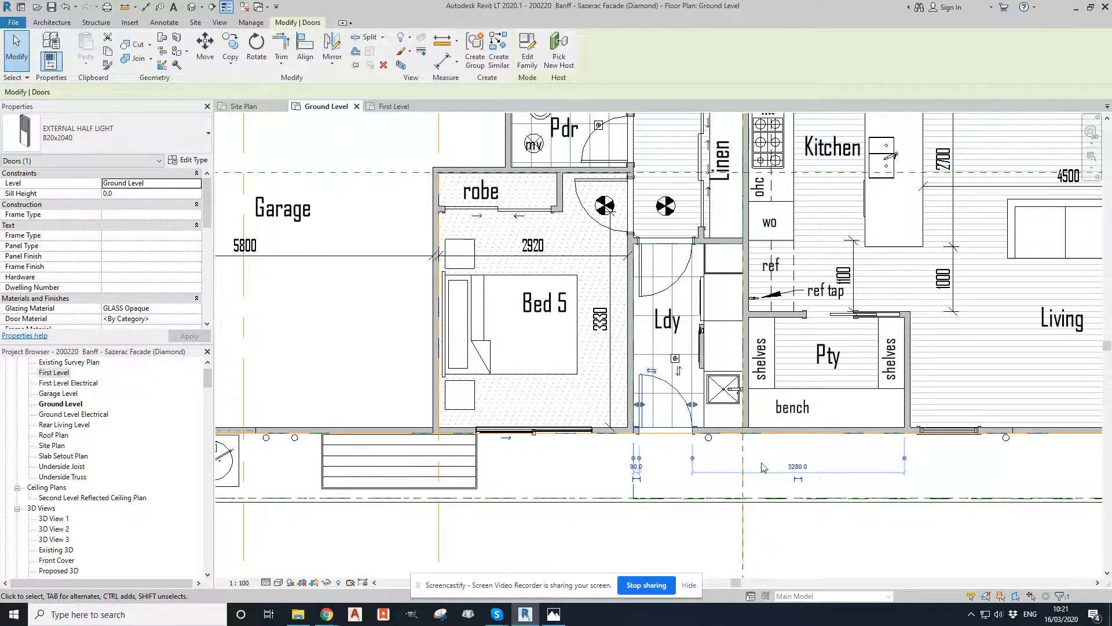
{"action": "middle_click_drag", "start_coordinate": [829, 480], "coordinate": [758, 330]}
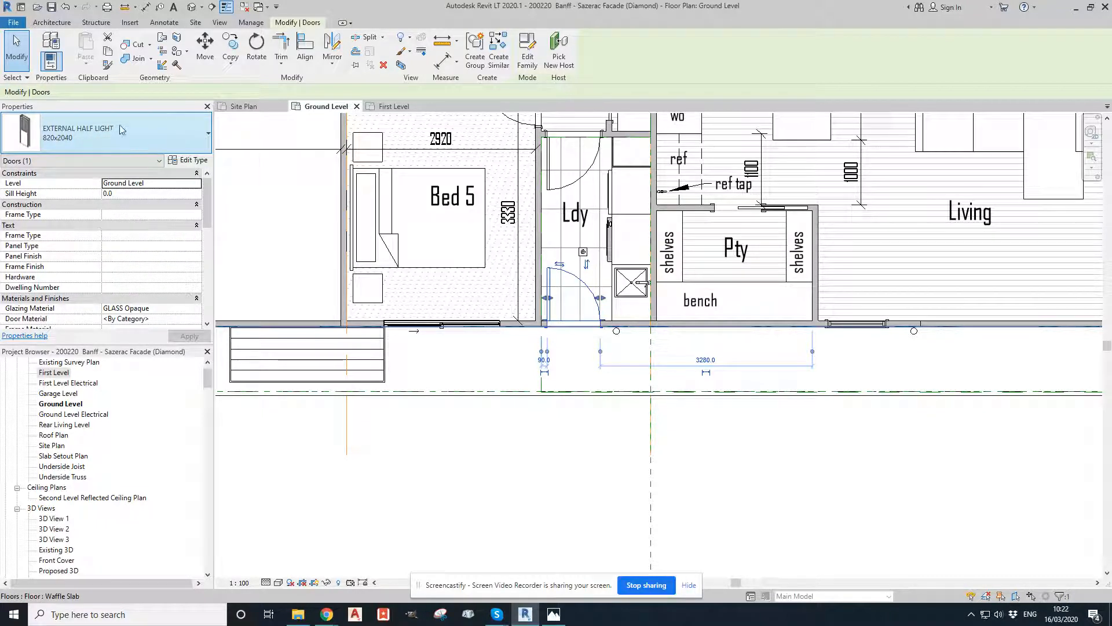
{"action": "left_click", "coordinate": [72, 133]}
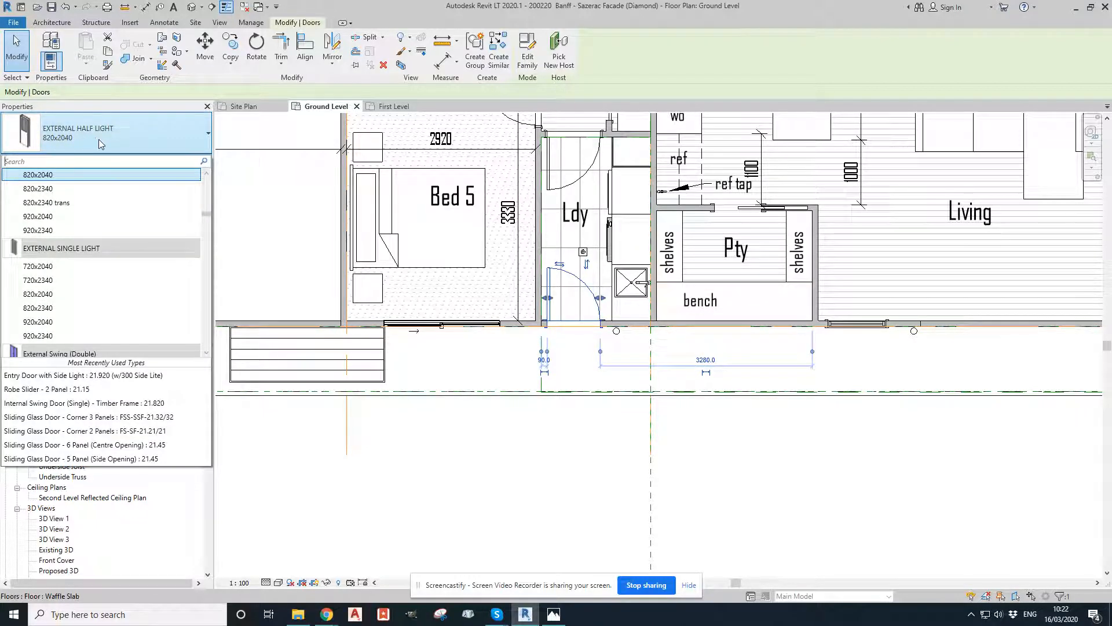
{"action": "type", "text": "third"}
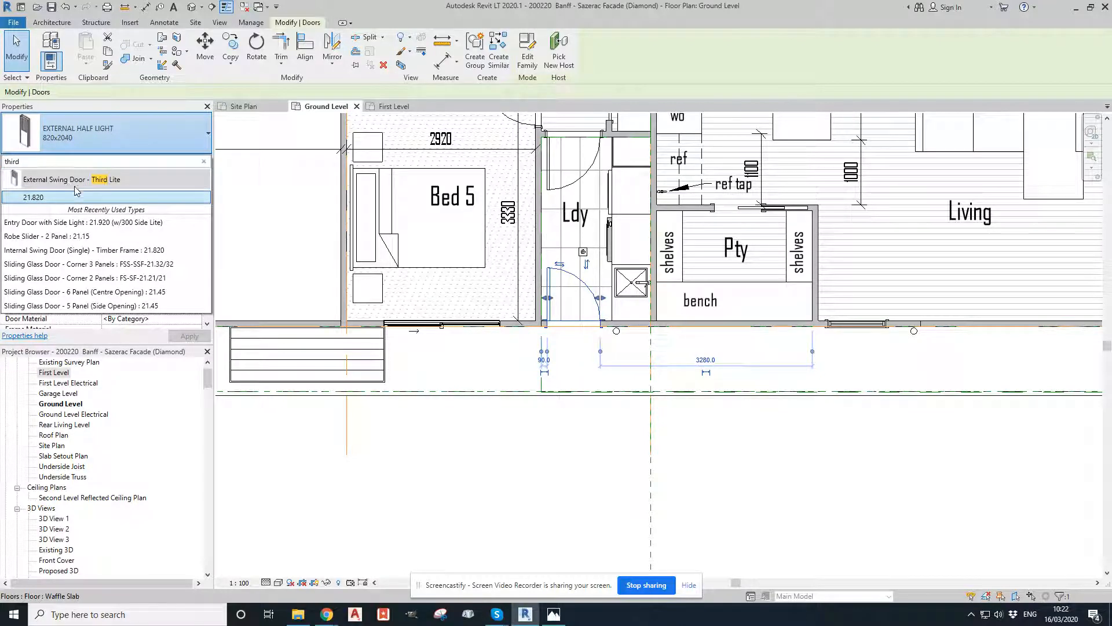
{"action": "mouse_move", "coordinate": [31, 203]}
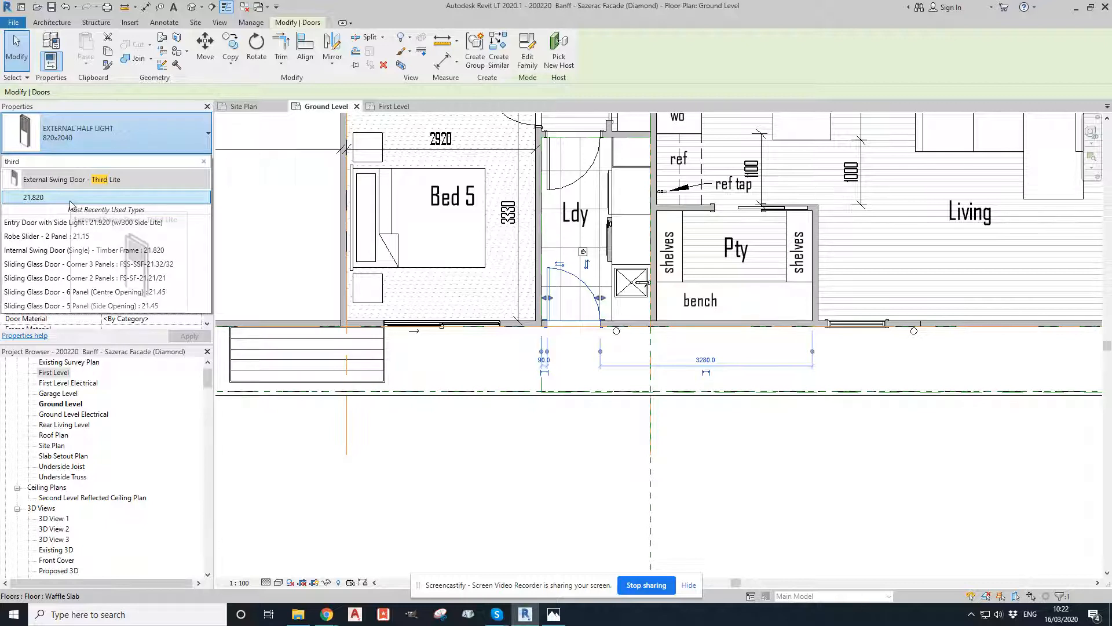
{"action": "left_click", "coordinate": [49, 198]}
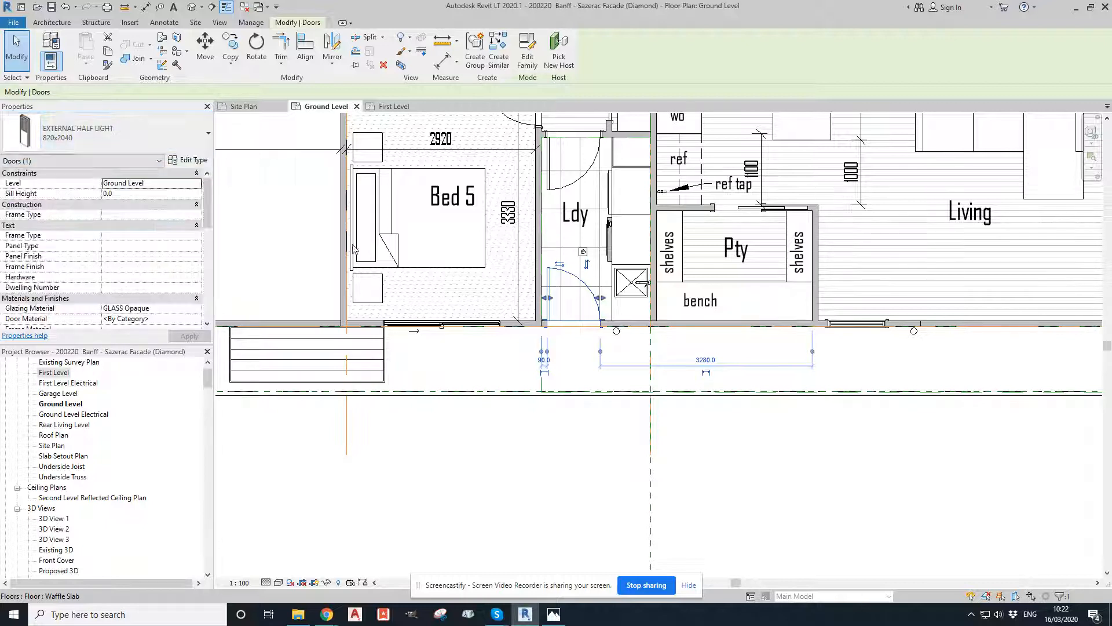
{"action": "left_click", "coordinate": [939, 366]}
Look through the project's loaded door families, around the garage and internal door entries
{"action": "scroll", "coordinate": [757, 325], "scroll_direction": "down", "scroll_amount": 2}
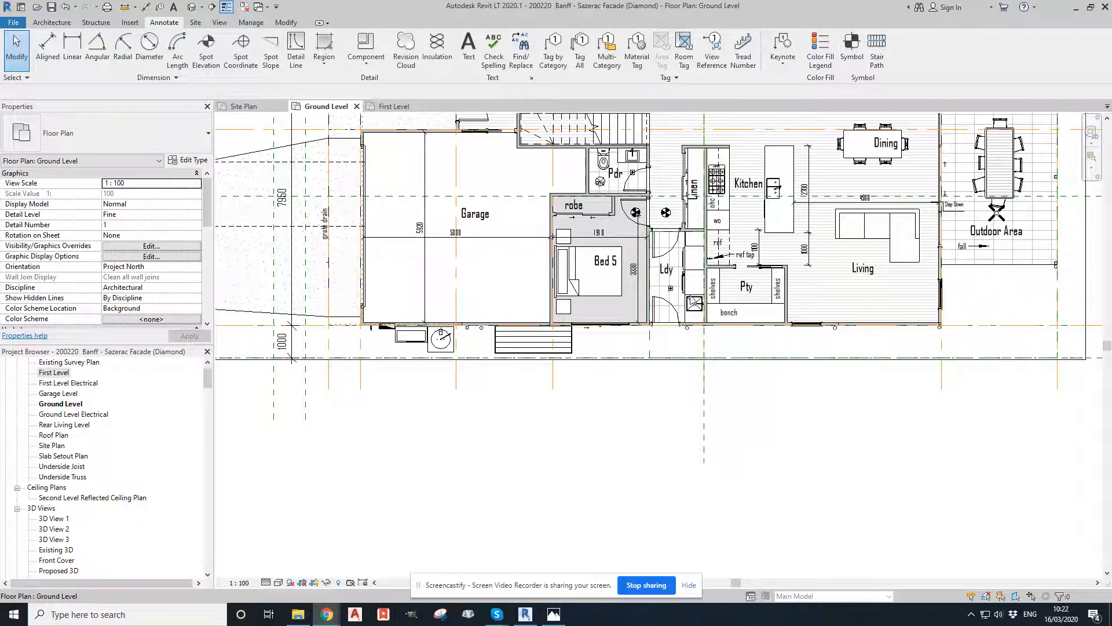
{"action": "left_click_drag", "start_coordinate": [206, 378], "coordinate": [201, 506]}
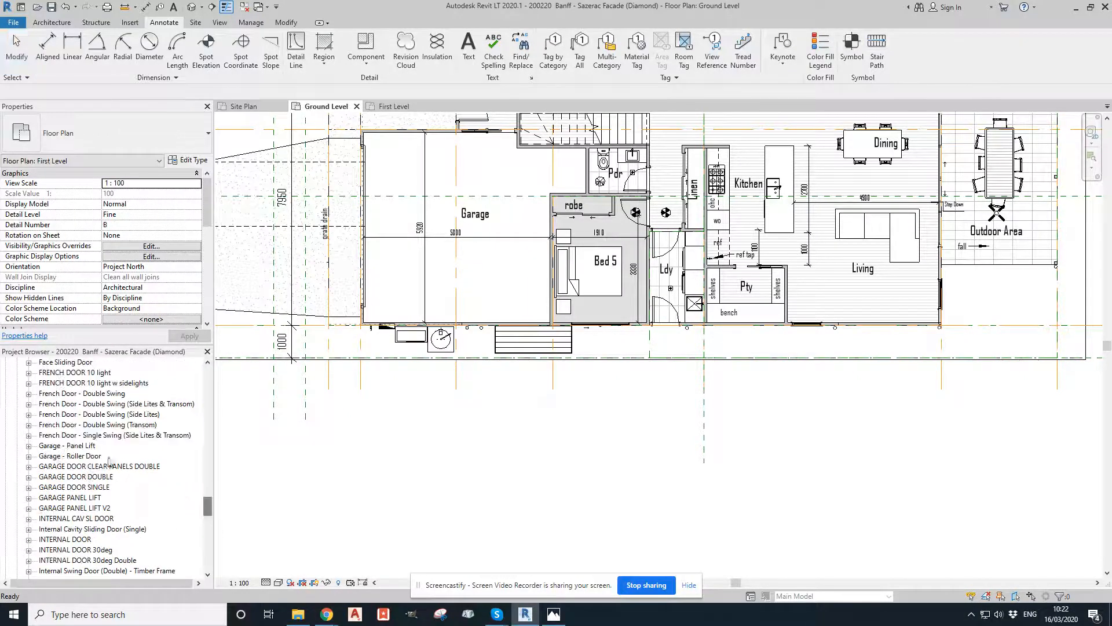